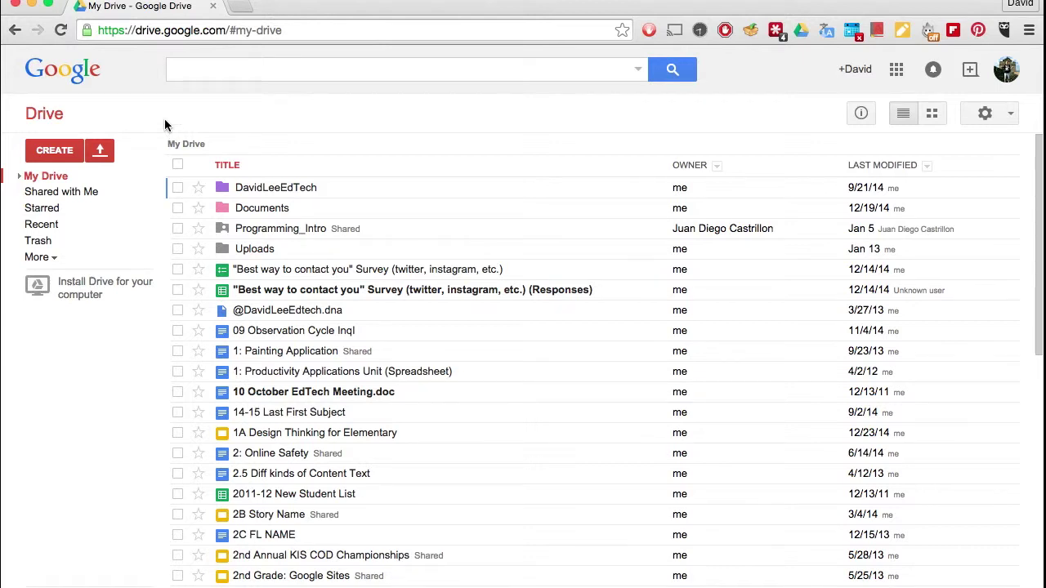
# Step: Create a new blank spreadsheet from the CREATE menu in Google Drive
pyautogui.click(54, 152)
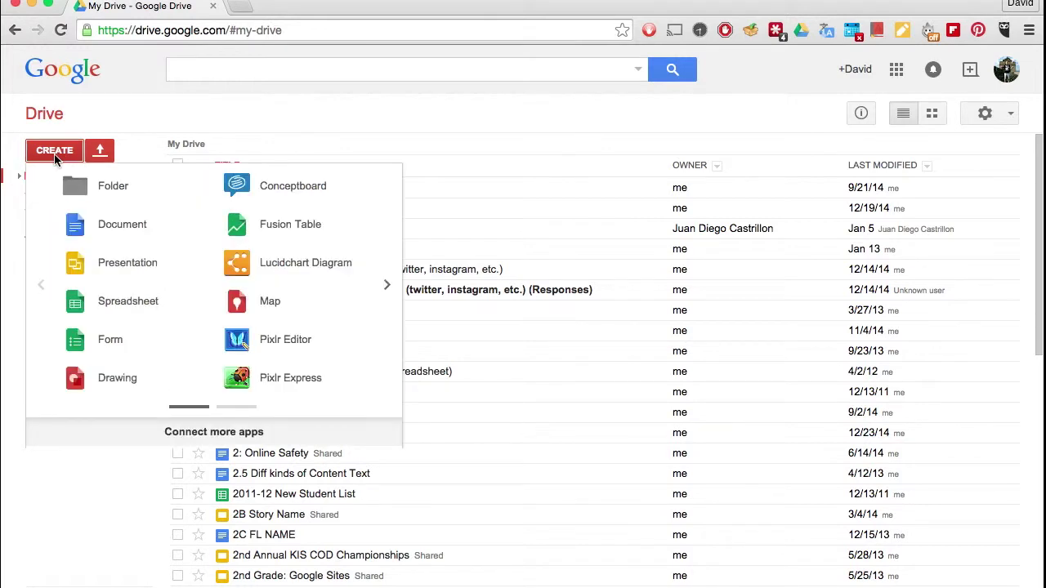
pyautogui.click(147, 316)
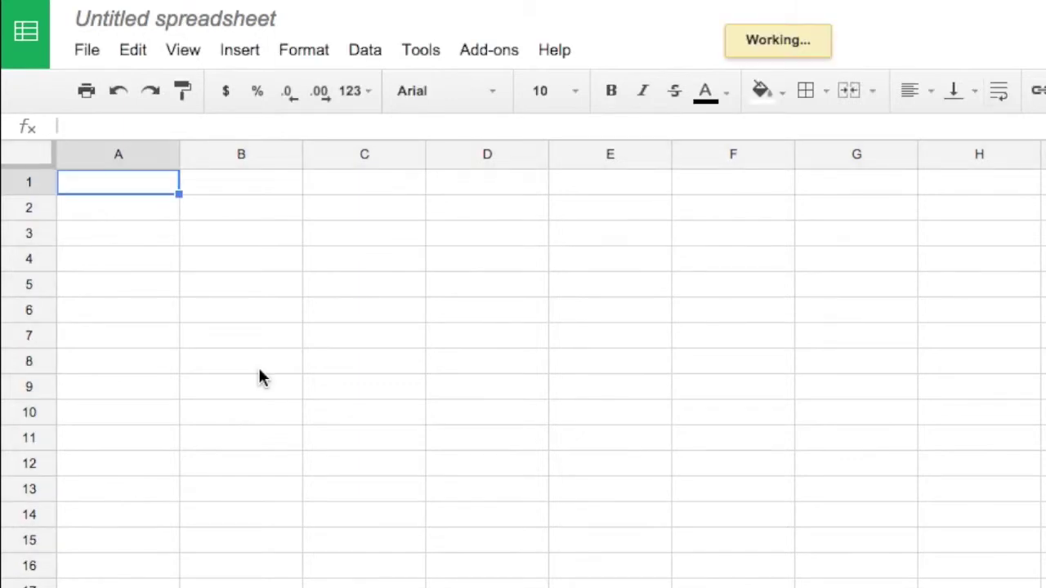
# Step: Rename the untitled spreadsheet to '2B Toy Survey'
pyautogui.click(186, 30)
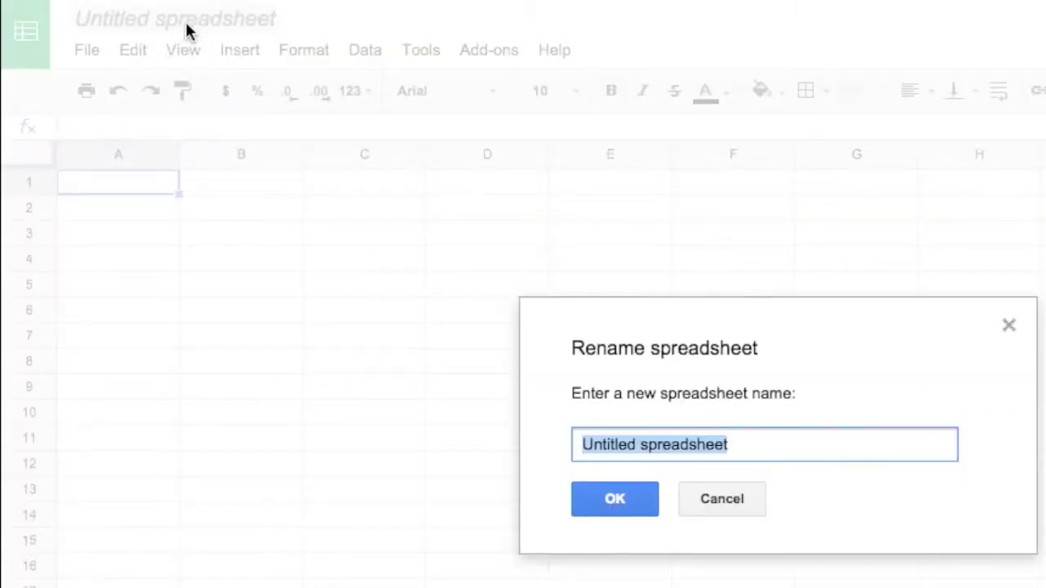
pyautogui.press('BackSpace')
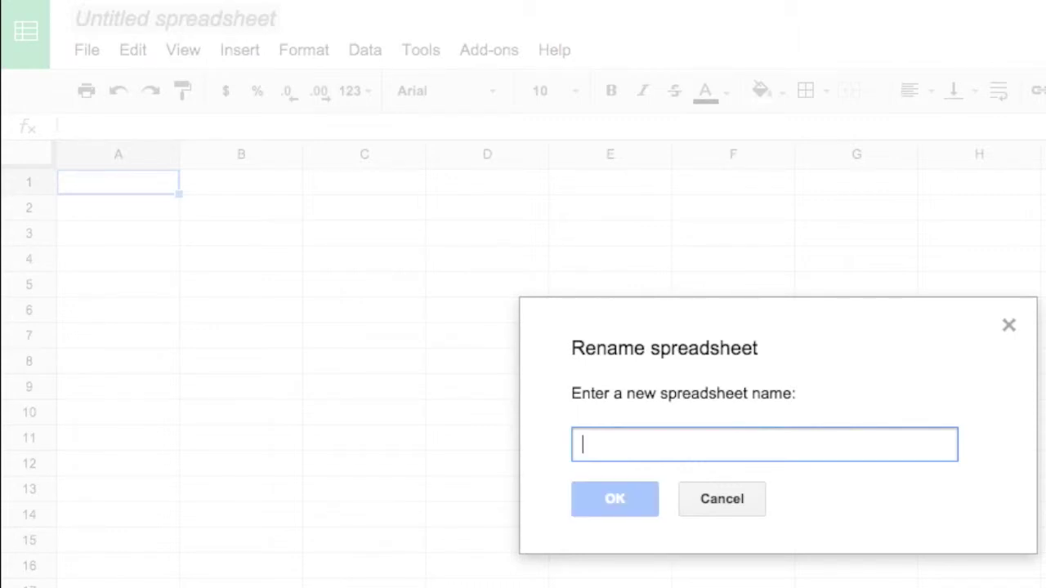
pyautogui.write('1C')
pyautogui.press('BackSpace')
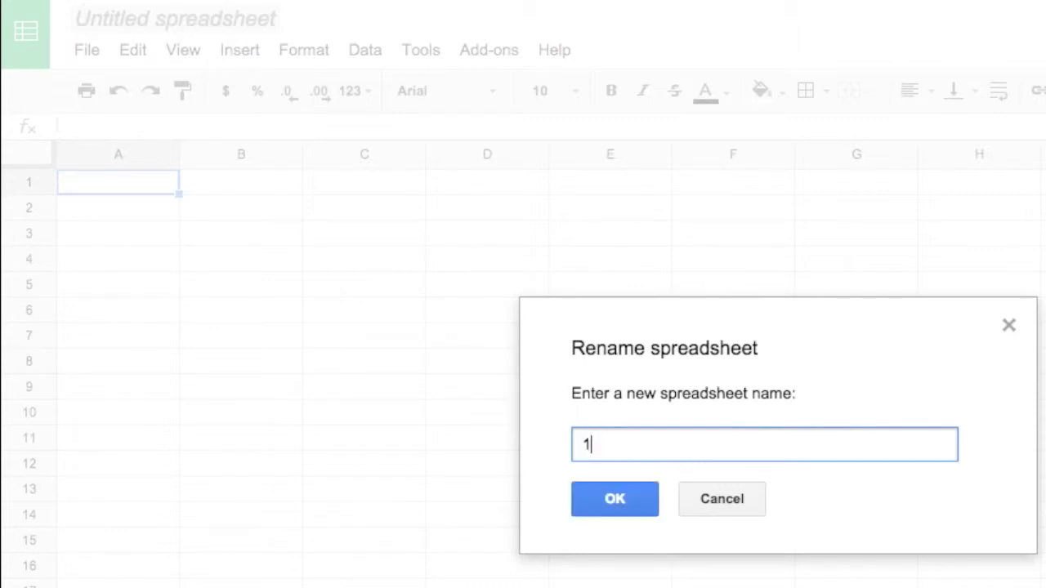
pyautogui.press('BackSpace')
pyautogui.write('2B Toy Survey')
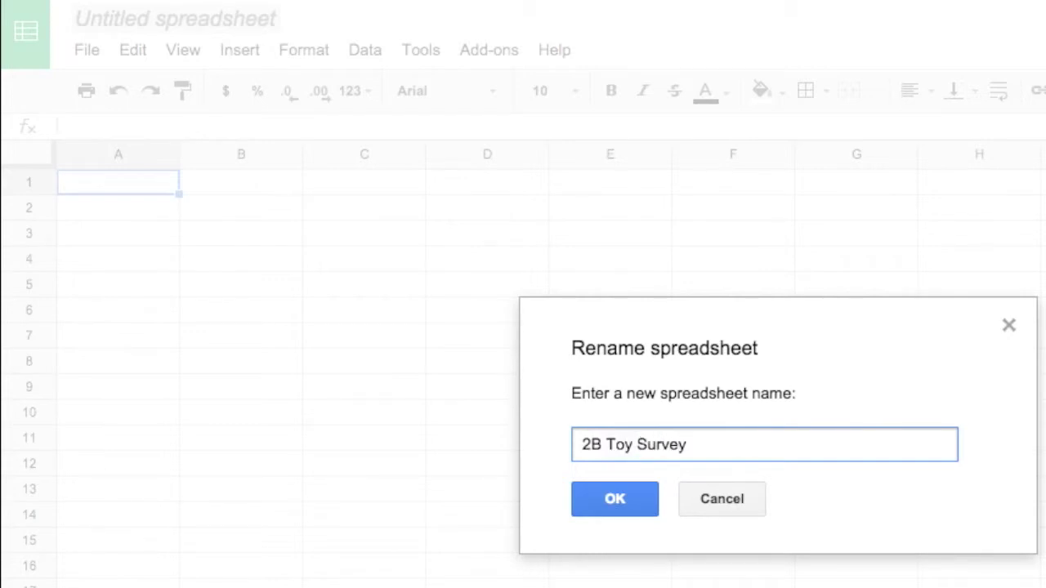
pyautogui.click(636, 514)
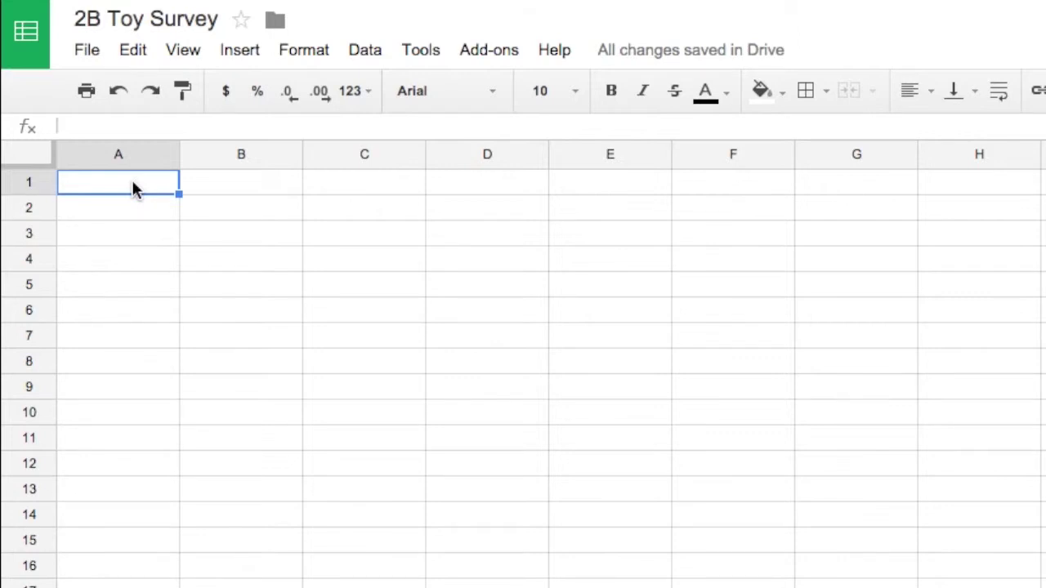
# Step: Enter the header 'Type of Toy' in A1 and 'Number' (typed as 'Nuymber') in B1
pyautogui.write('Type o')
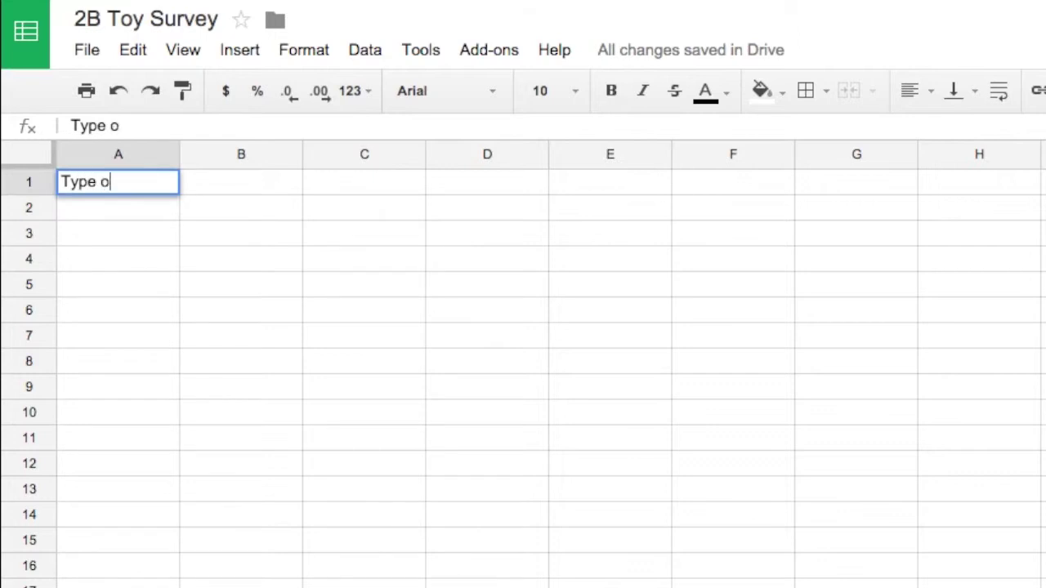
pyautogui.write('f Toy')
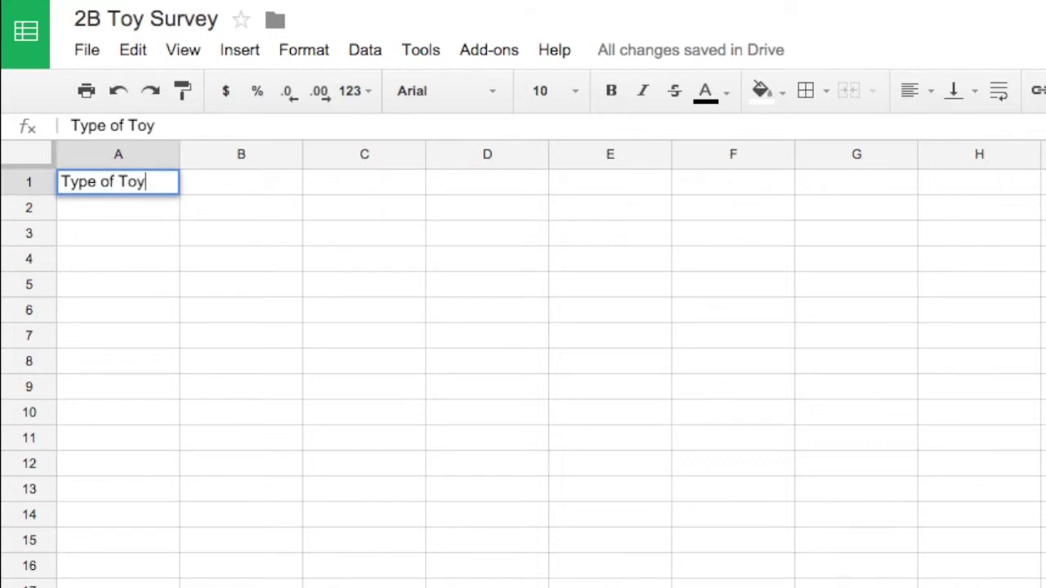
pyautogui.press('Return')
pyautogui.click(117, 182)
pyautogui.click(242, 182)
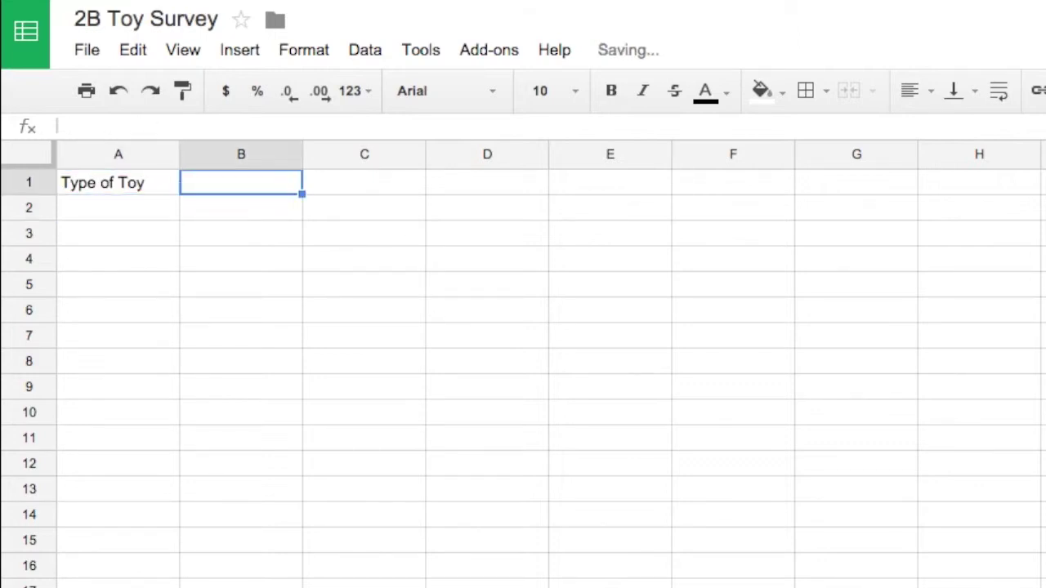
pyautogui.write('Nuymber')
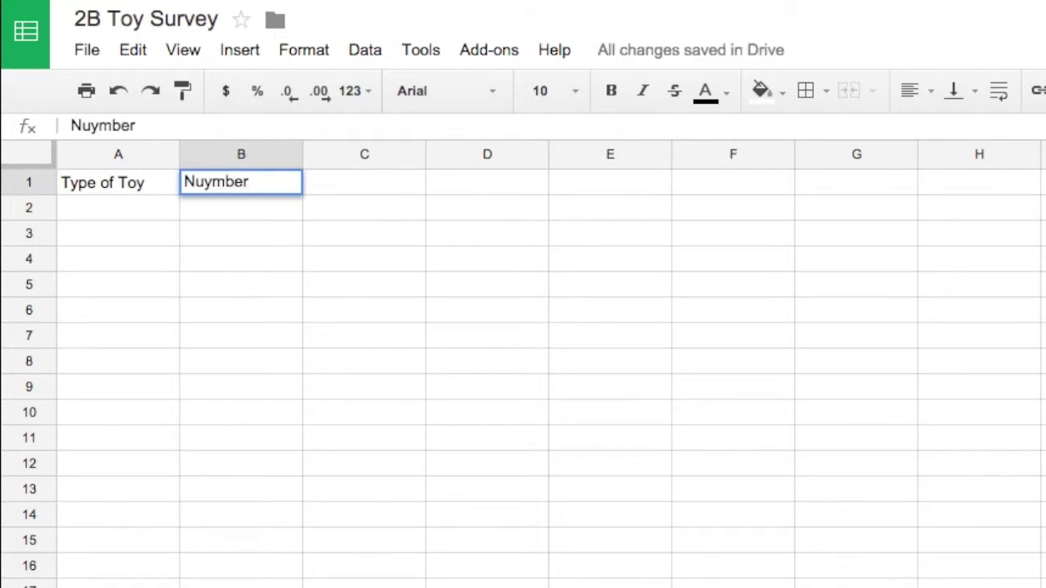
pyautogui.press('Return')
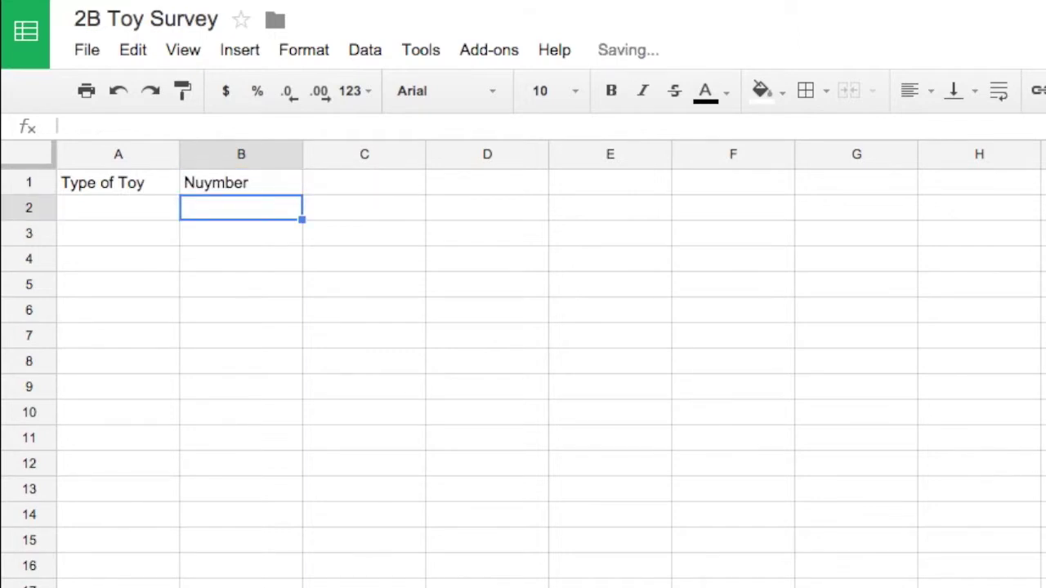
pyautogui.press('Left')
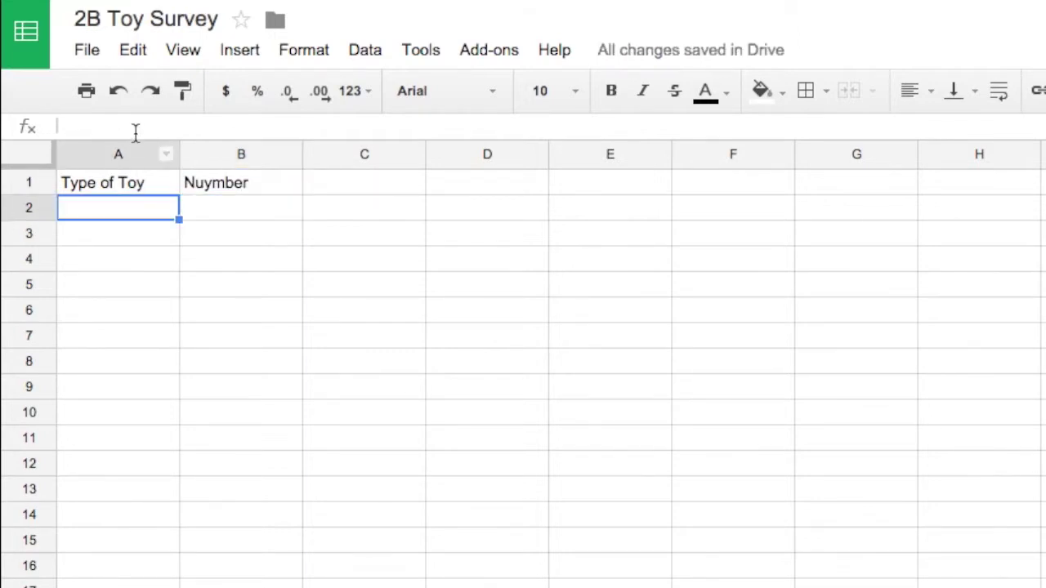
pyautogui.click(120, 232)
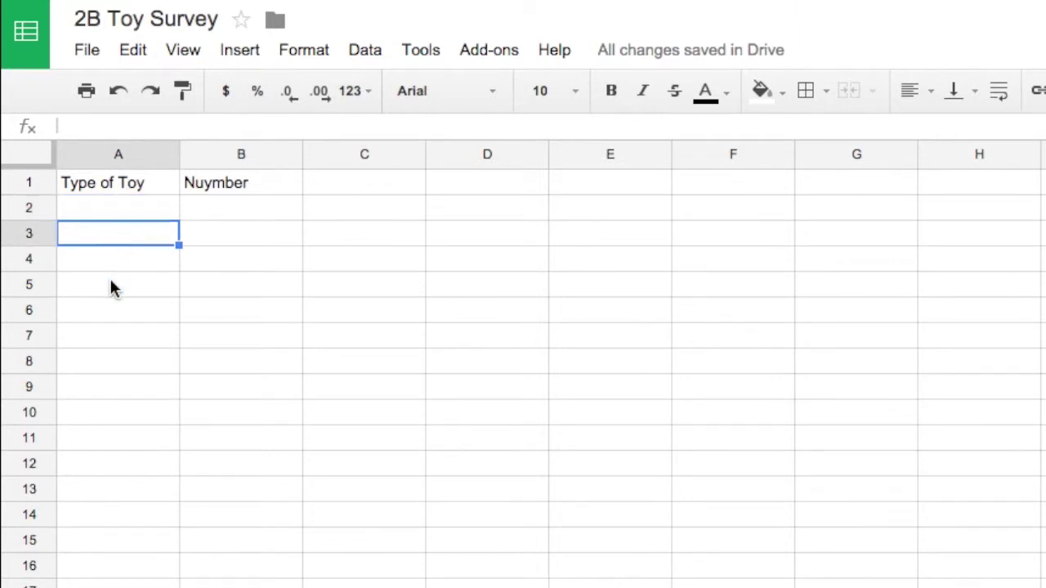
pyautogui.click(102, 261)
pyautogui.click(105, 286)
pyautogui.click(105, 311)
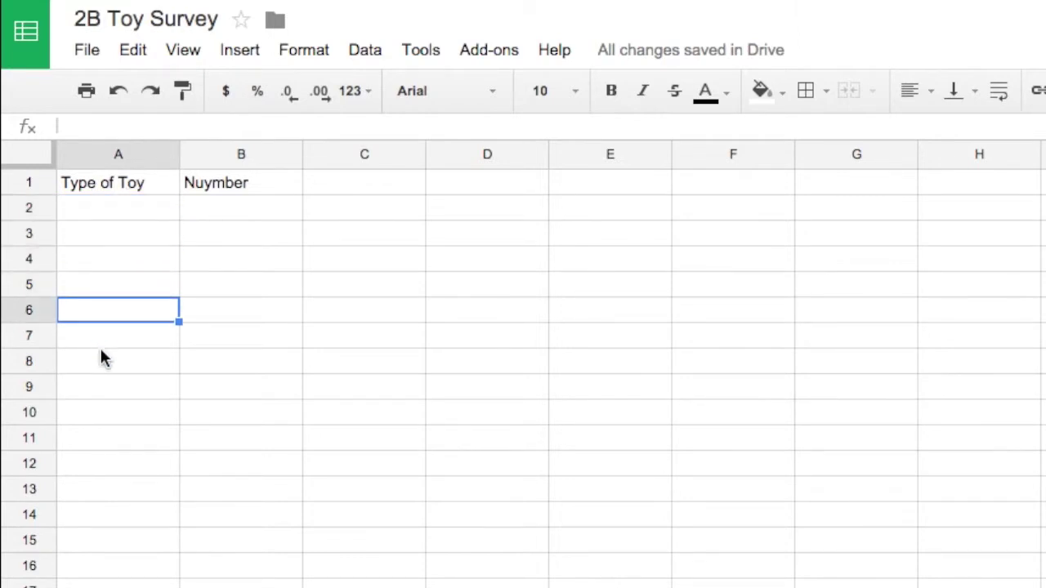
pyautogui.click(104, 358)
# Step: Correct the B1 header from 'Nuymber' to 'Number', then select A2
pyautogui.doubleClick(211, 187)
pyautogui.click(211, 187)
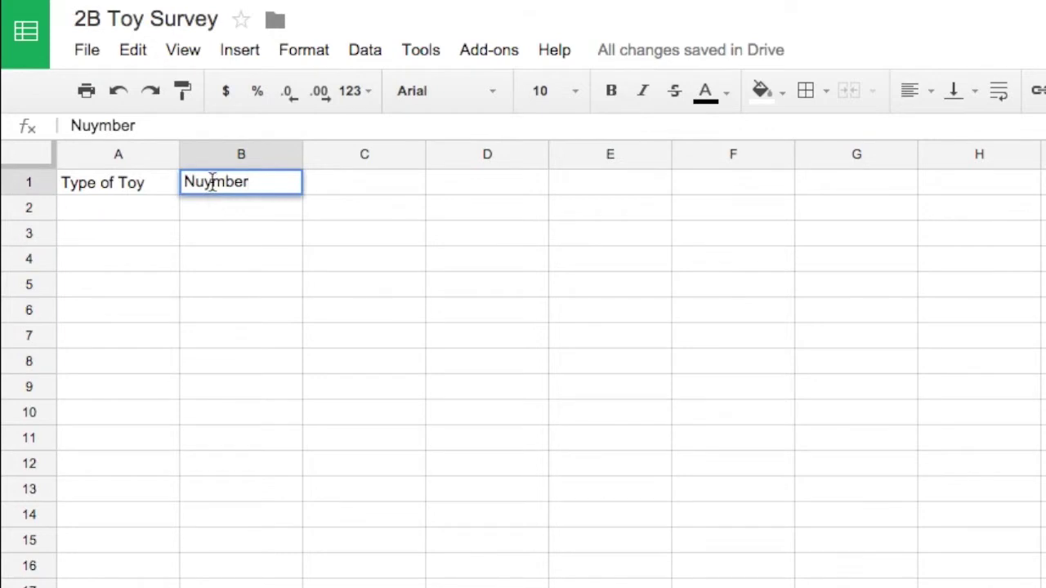
pyautogui.press('BackSpace')
pyautogui.click(276, 215)
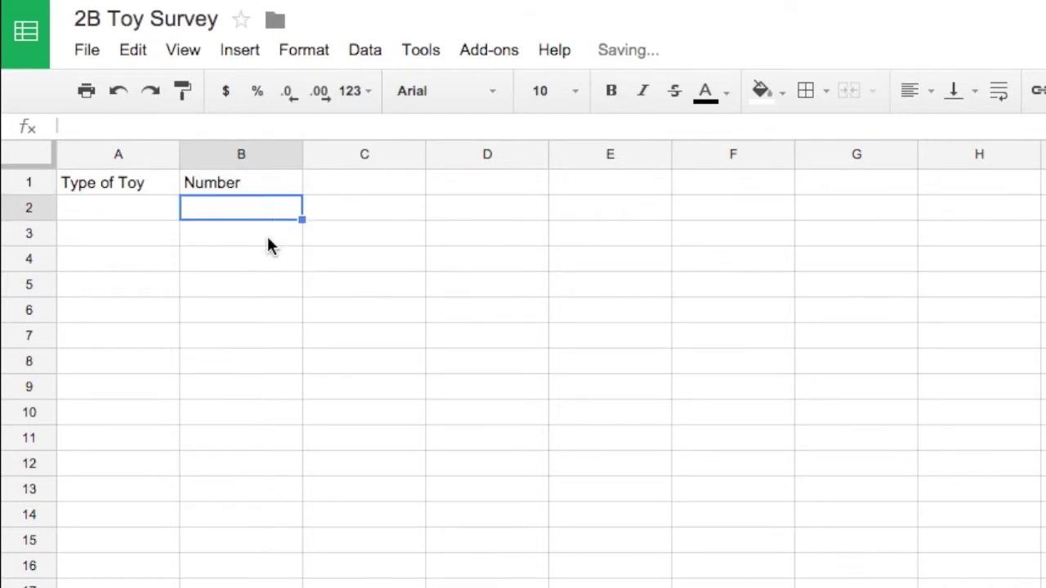
pyautogui.click(264, 236)
pyautogui.click(258, 279)
pyautogui.click(230, 263)
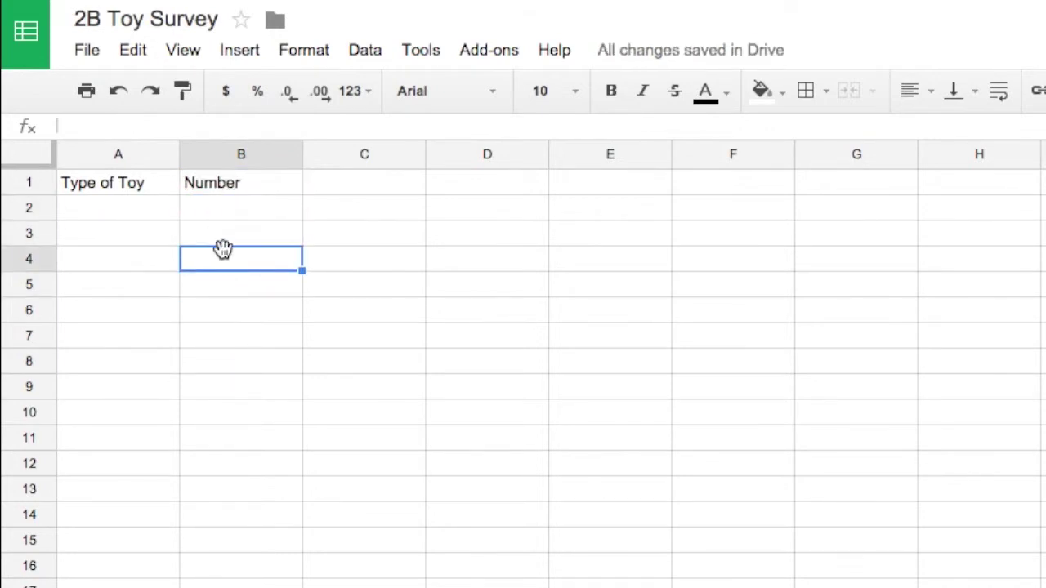
pyautogui.click(119, 219)
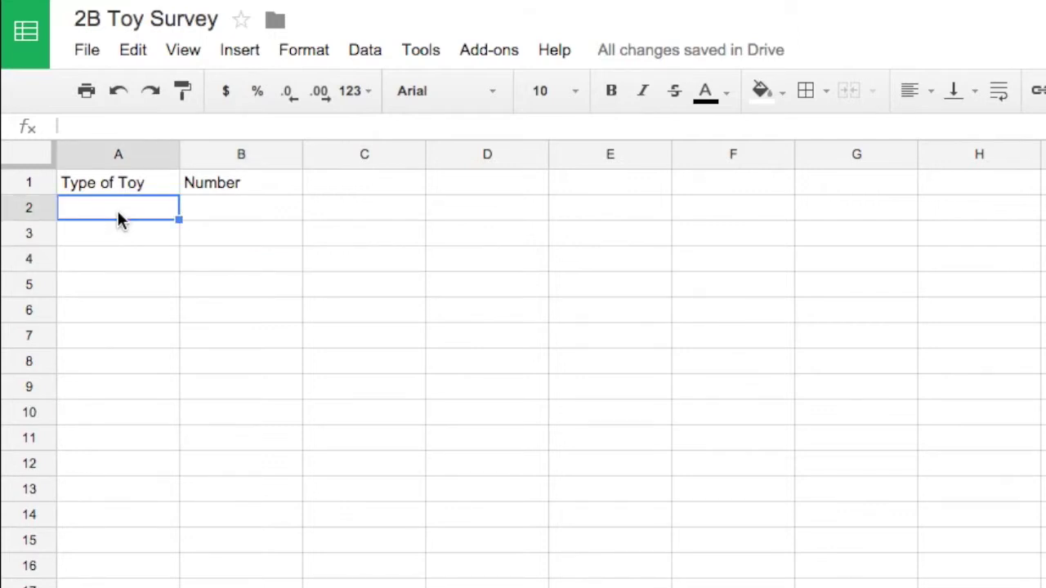
# Step: List Action Figures, Blocks, Science Kits, Cars and Stuffed Toys in A2:A6
pyautogui.write('Action')
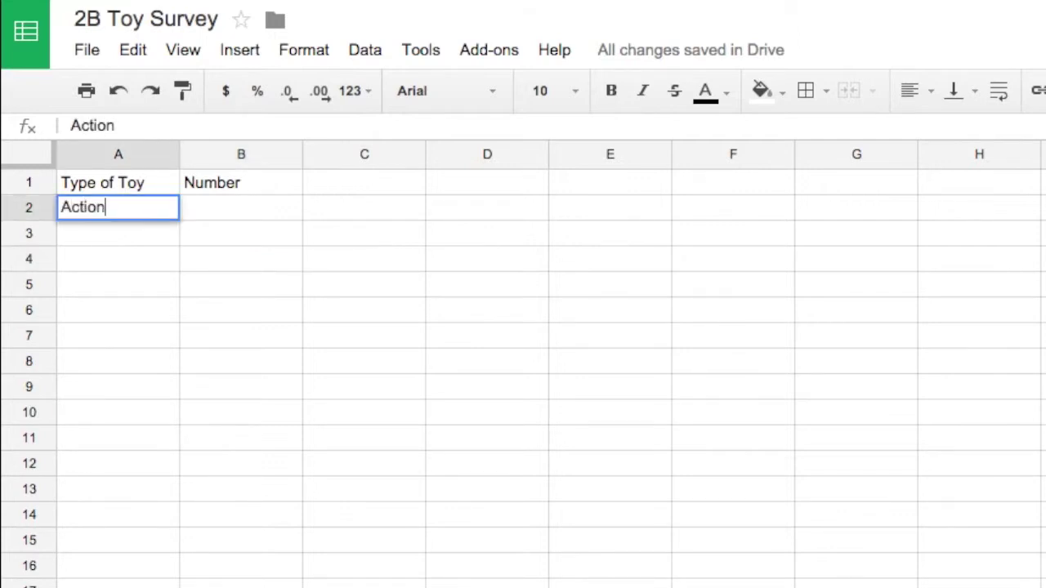
pyautogui.write(' Figures')
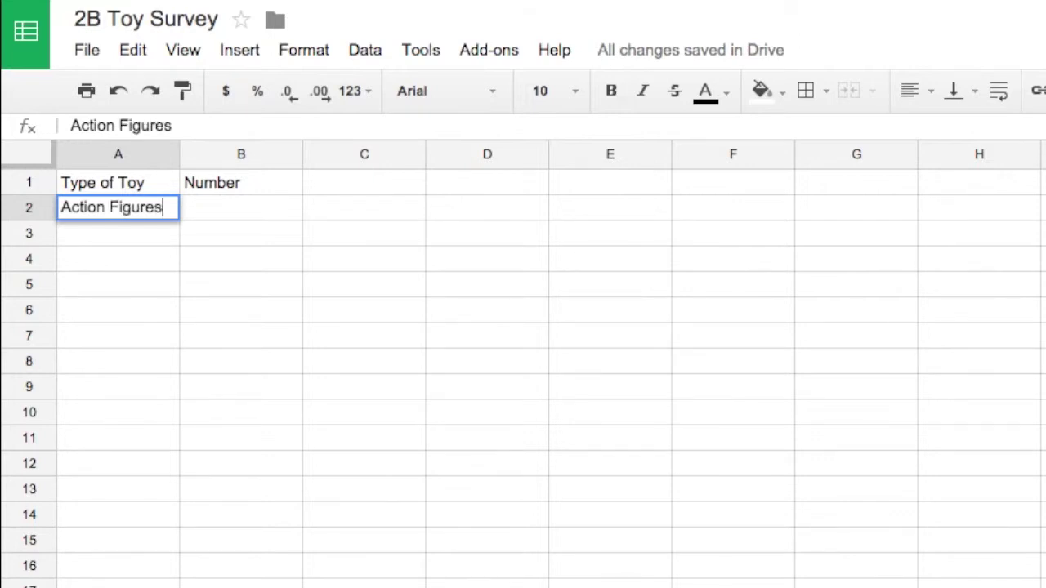
pyautogui.press('Return')
pyautogui.write('Blocks')
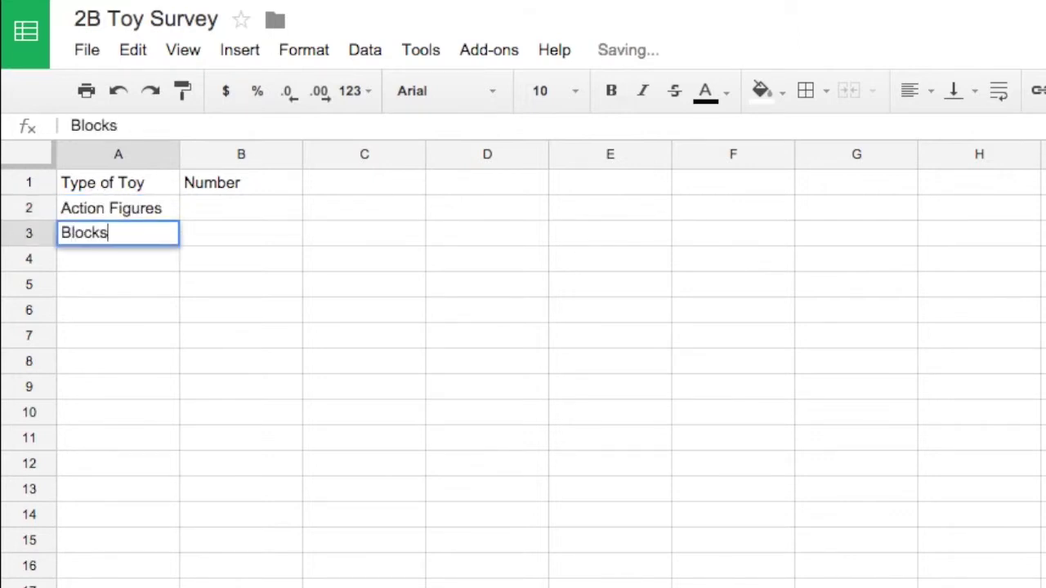
pyautogui.press('Return')
pyautogui.write('Scienc')
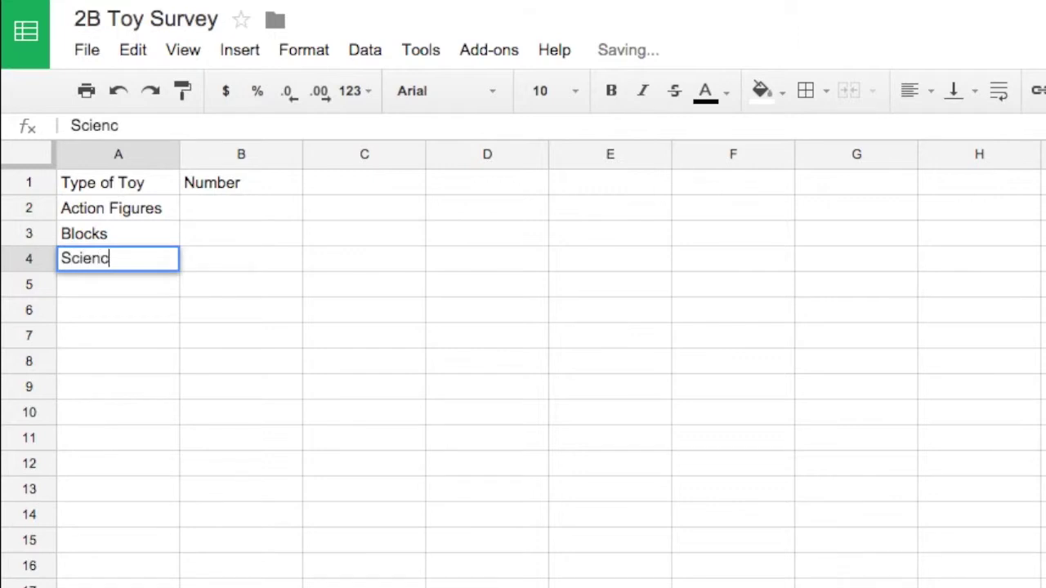
pyautogui.write('e Kits')
pyautogui.press('Return')
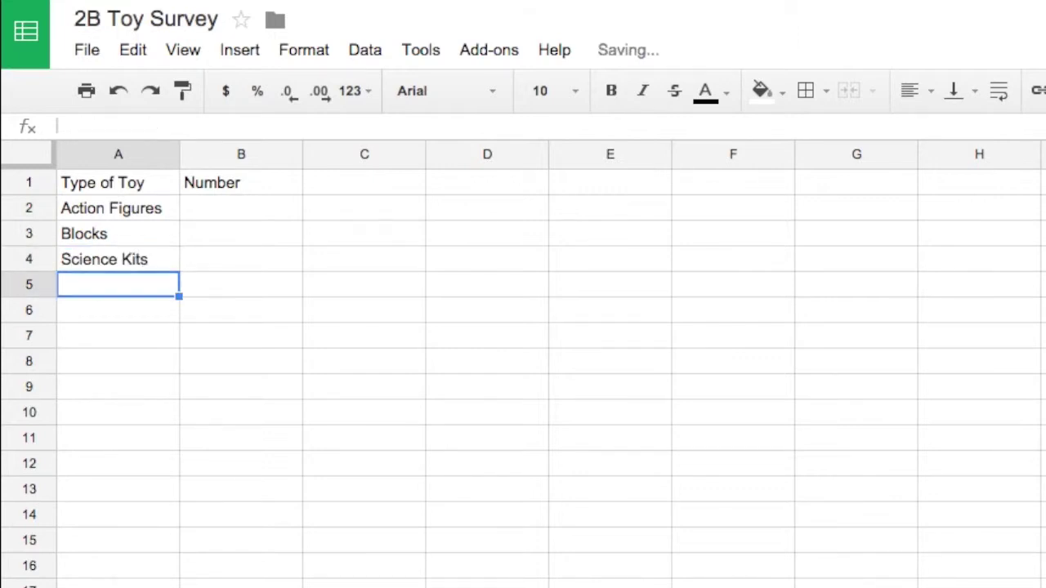
pyautogui.write('Cars')
pyautogui.press('Return')
pyautogui.write('Stuffy')
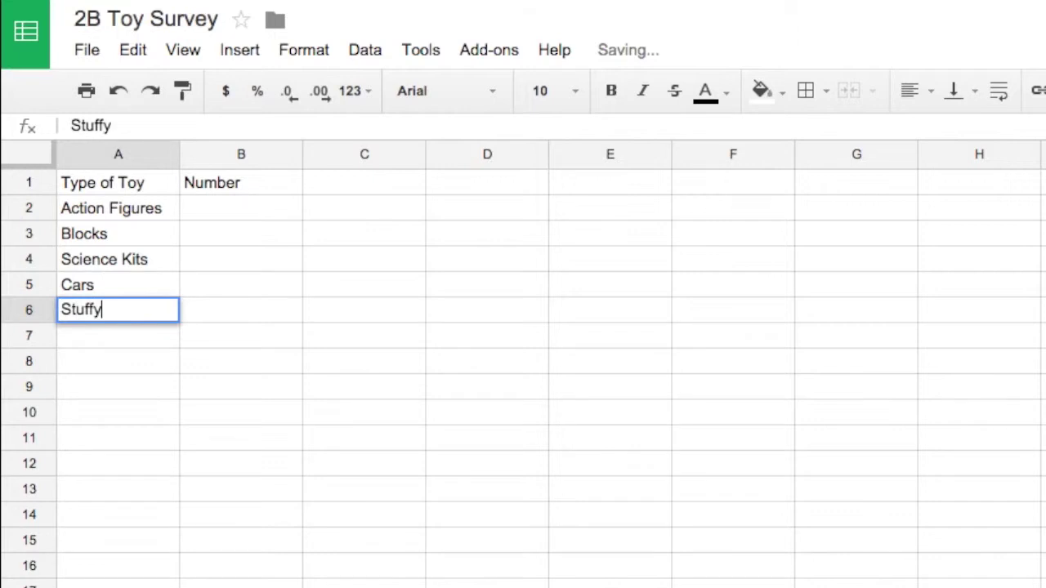
pyautogui.press('BackSpace')
pyautogui.write('ed Toys')
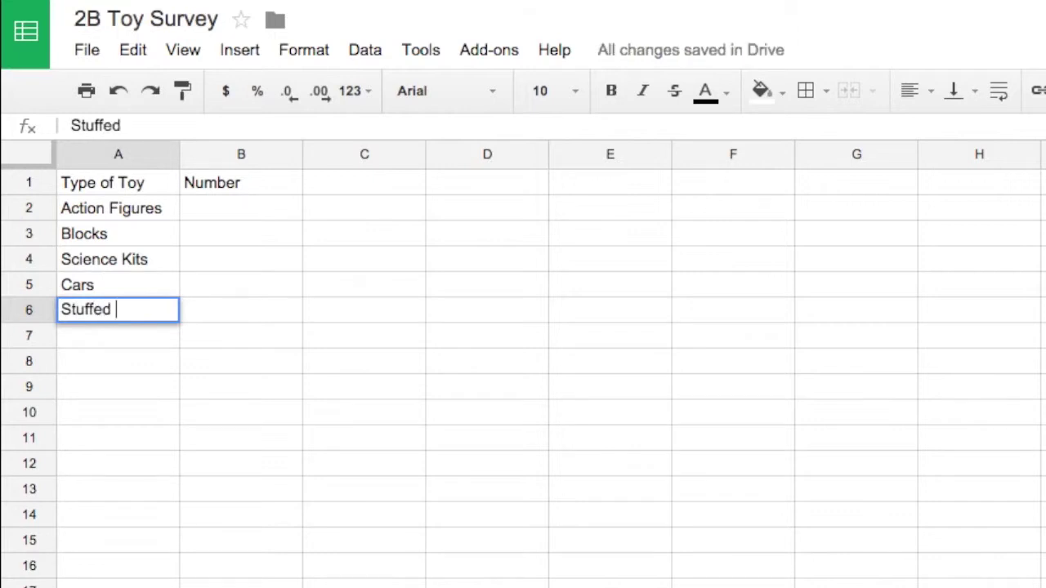
pyautogui.press('Return')
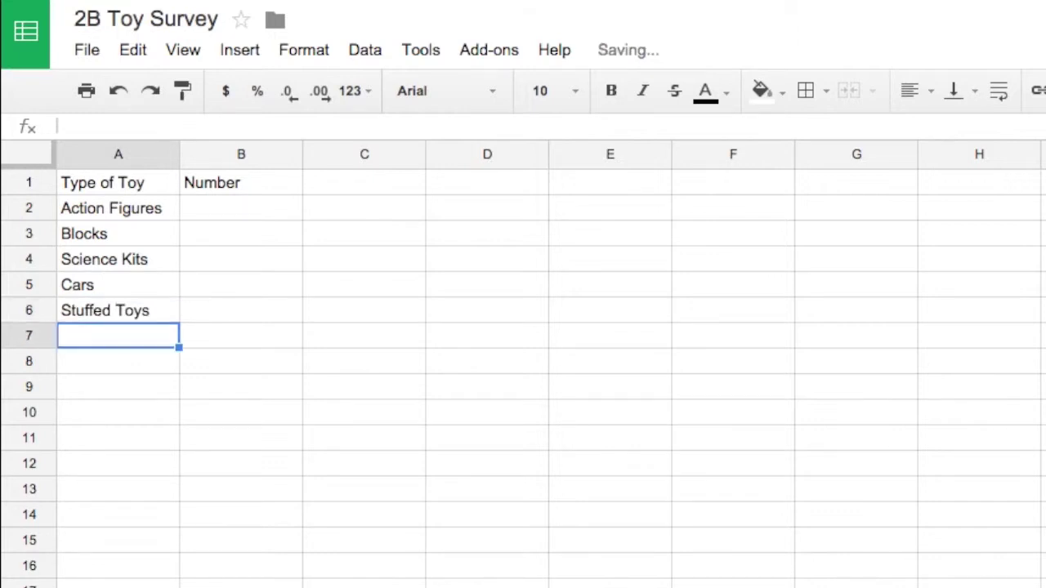
# Step: Add Instruments, Electronics and Board Games in A7:A9, then select B2
pyautogui.write('Instru')
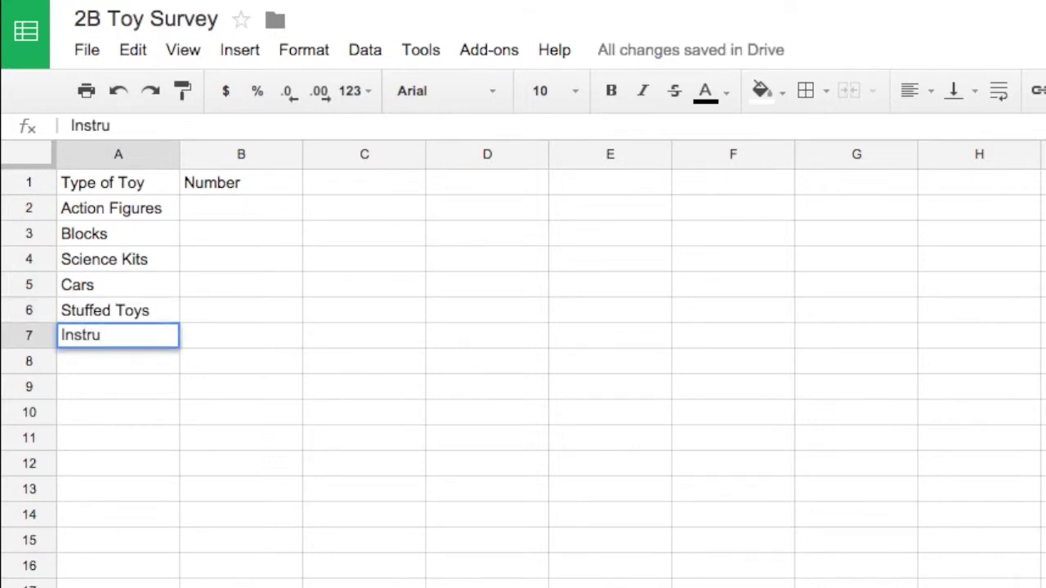
pyautogui.write('ments')
pyautogui.press('Return')
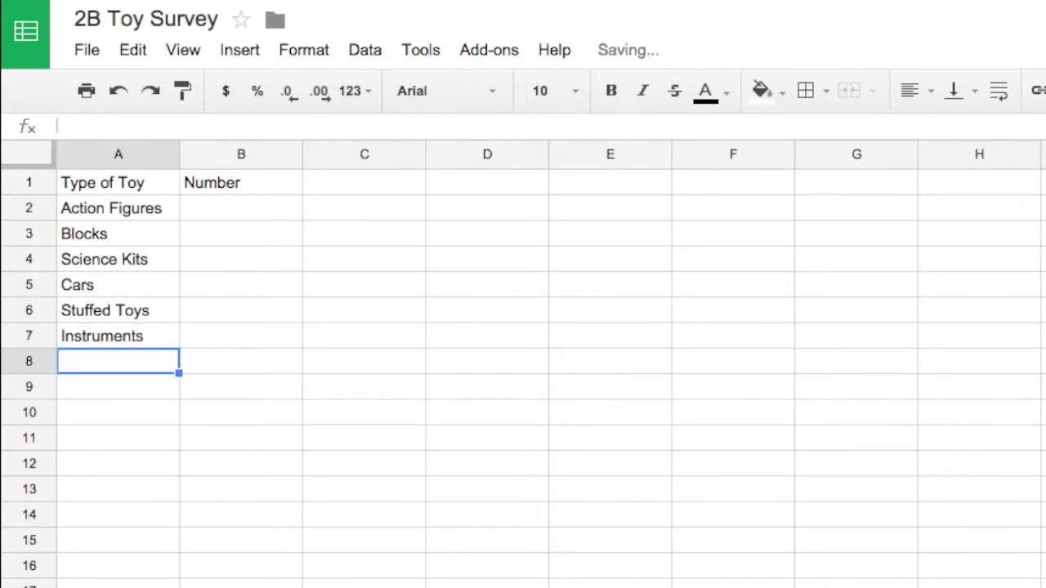
pyautogui.write('Electi')
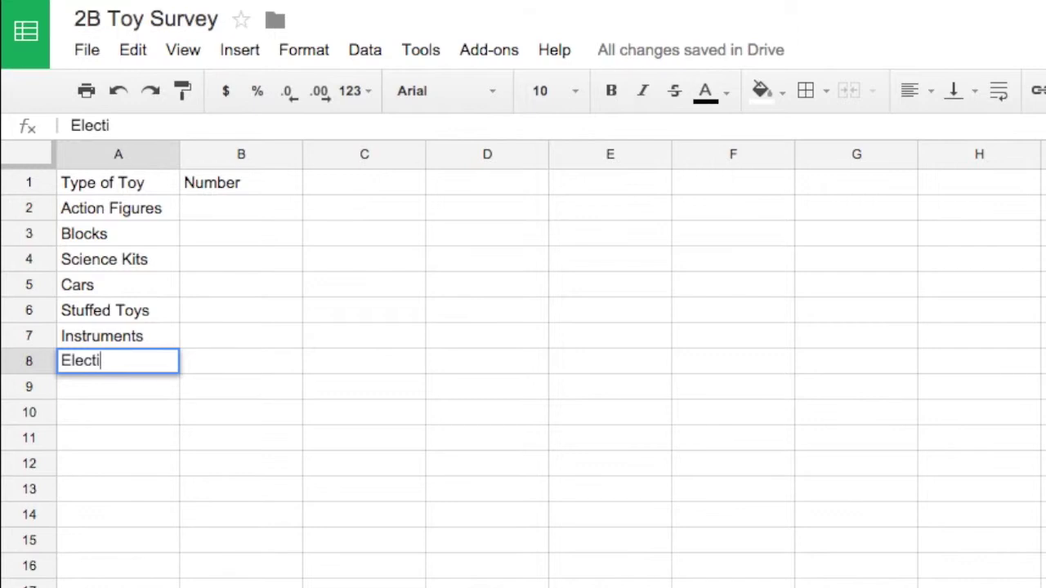
pyautogui.write('c')
pyautogui.press('BackSpace')
pyautogui.press('BackSpace')
pyautogui.write('ronics')
pyautogui.press('Return')
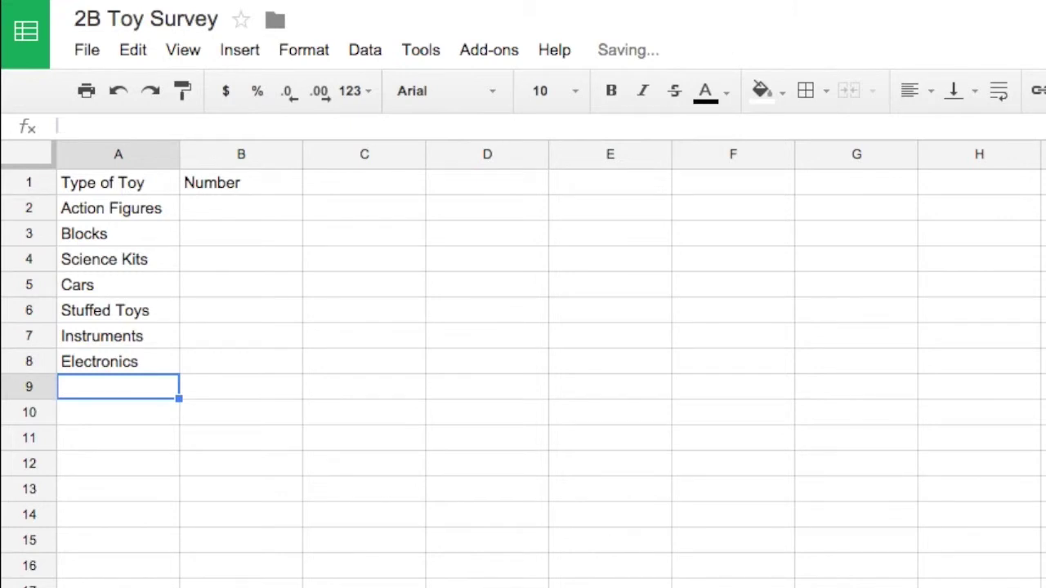
pyautogui.write('Bo')
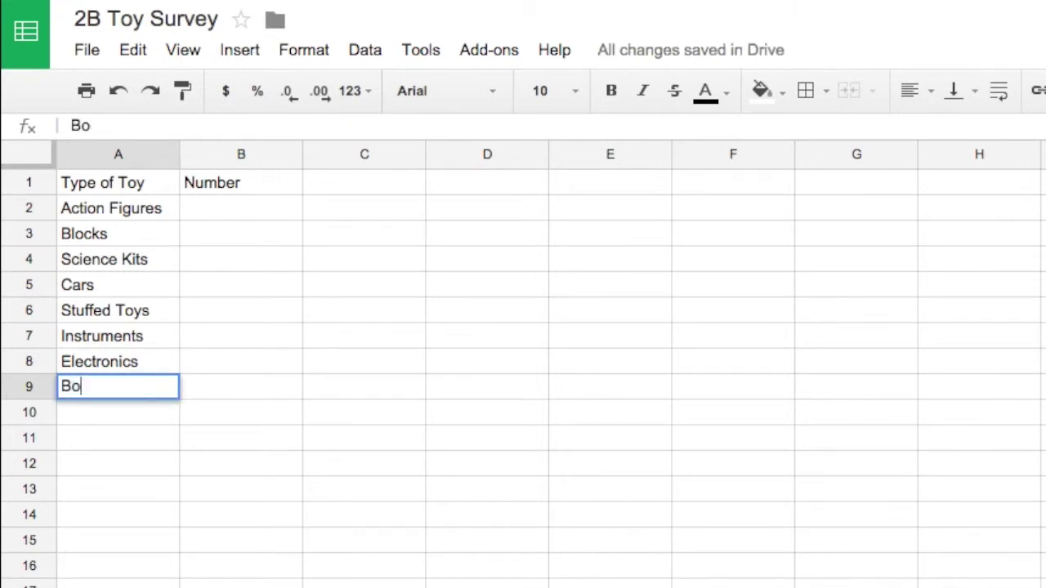
pyautogui.write('ard Games')
pyautogui.press('Return')
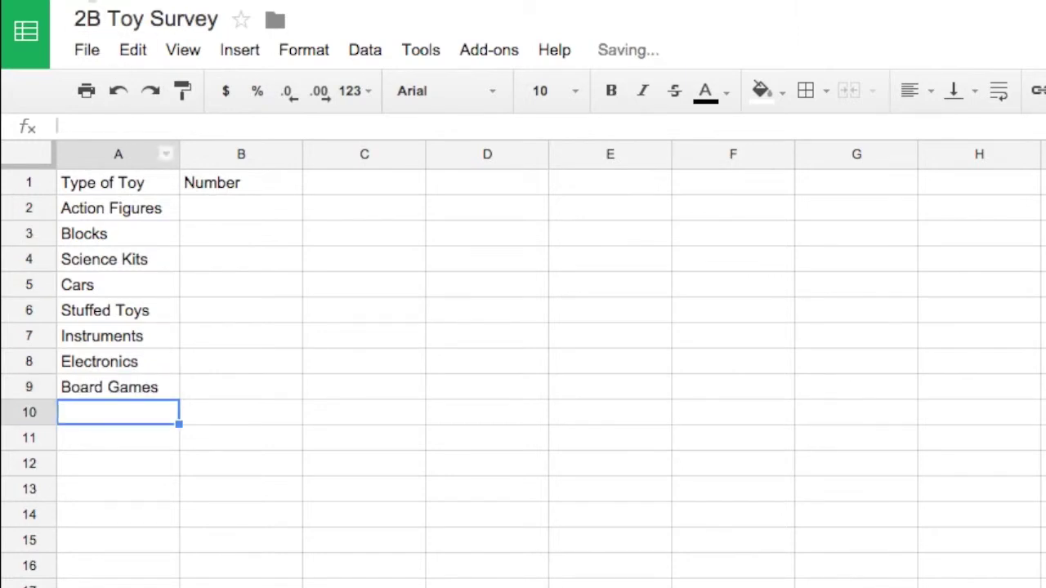
pyautogui.click(223, 206)
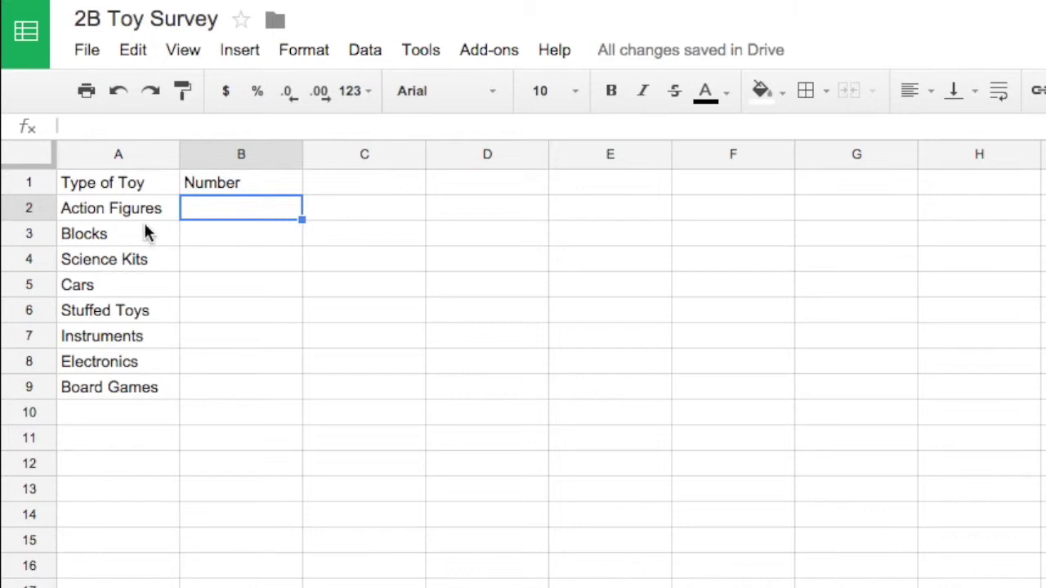
# Step: Enter the counts 5, 1, 2, 5 and 6 in B2:B6
pyautogui.click(124, 209)
pyautogui.click(211, 211)
pyautogui.click(121, 208)
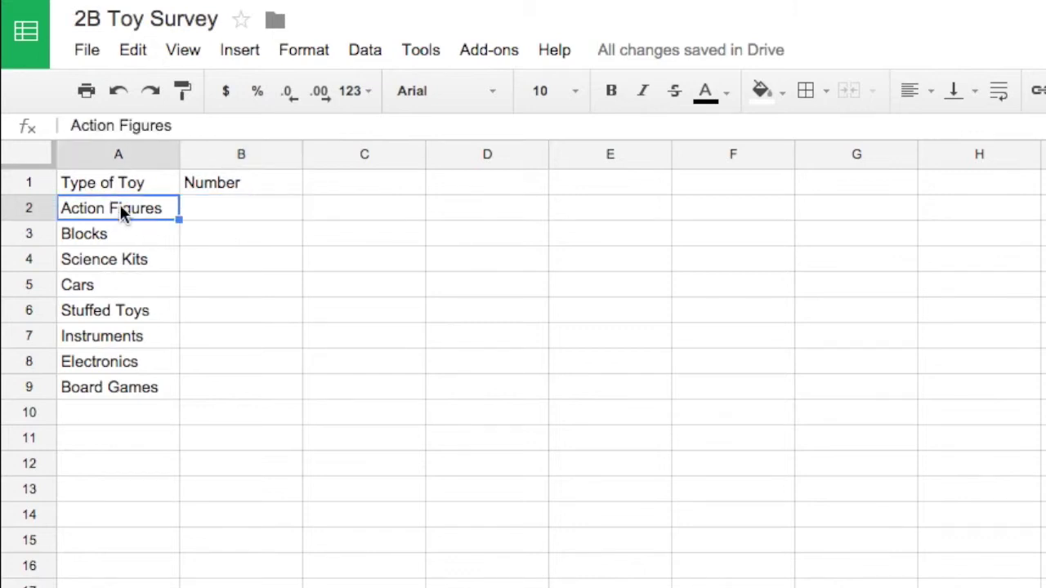
pyautogui.click(254, 214)
pyautogui.write('5')
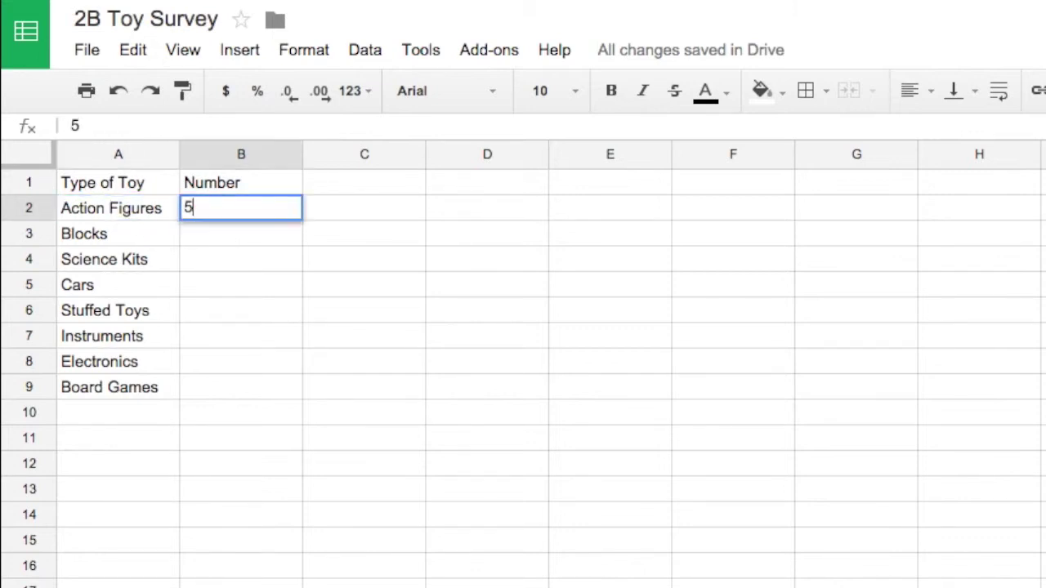
pyautogui.press('Return')
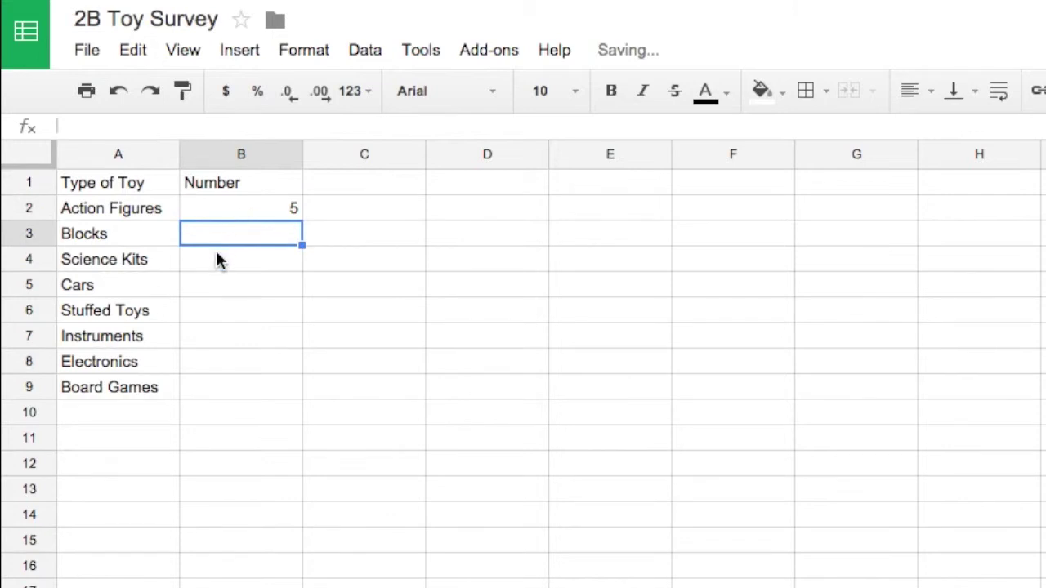
pyautogui.write('1')
pyautogui.press('Return')
pyautogui.write('2')
pyautogui.press('Return')
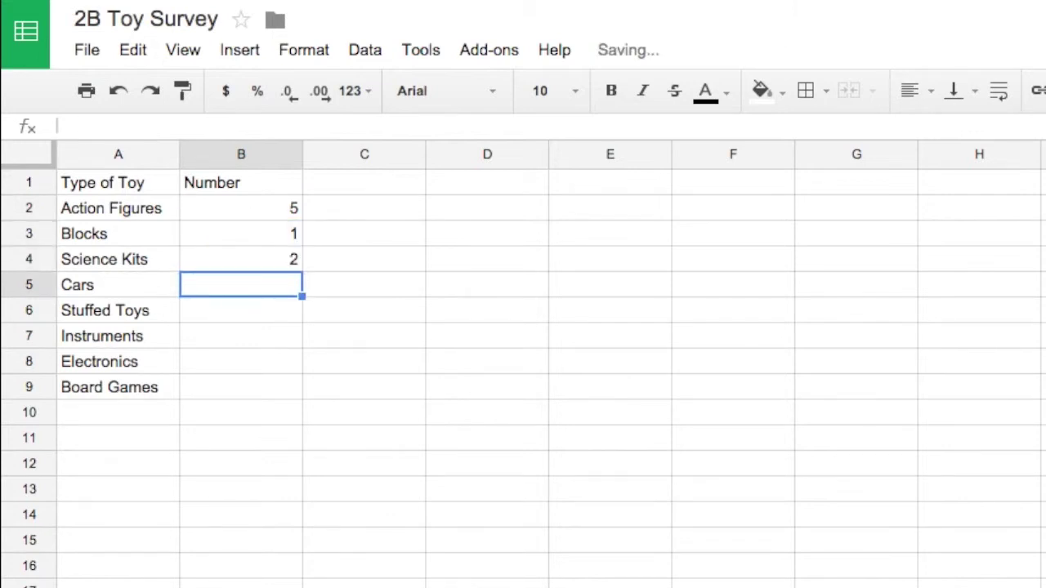
pyautogui.write('5')
pyautogui.press('Return')
pyautogui.write('6')
pyautogui.press('Return')
# Step: Enter 9 in B7 (correcting a mistyped 87), then 5 and 2 in B8:B9
pyautogui.write('87')
pyautogui.press('Return')
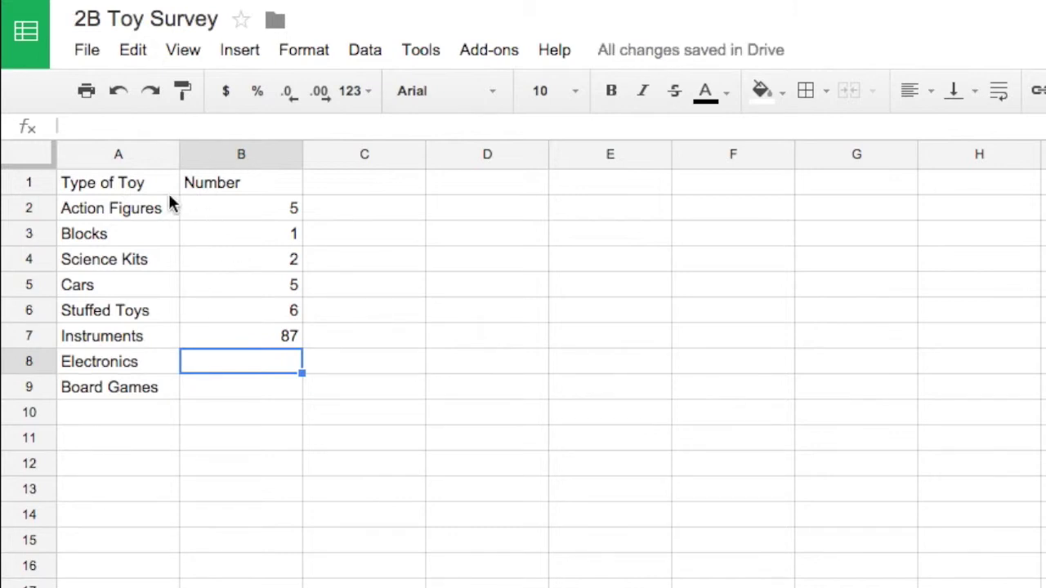
pyautogui.click(299, 342)
pyautogui.press('Delete')
pyautogui.write('9')
pyautogui.press('Return')
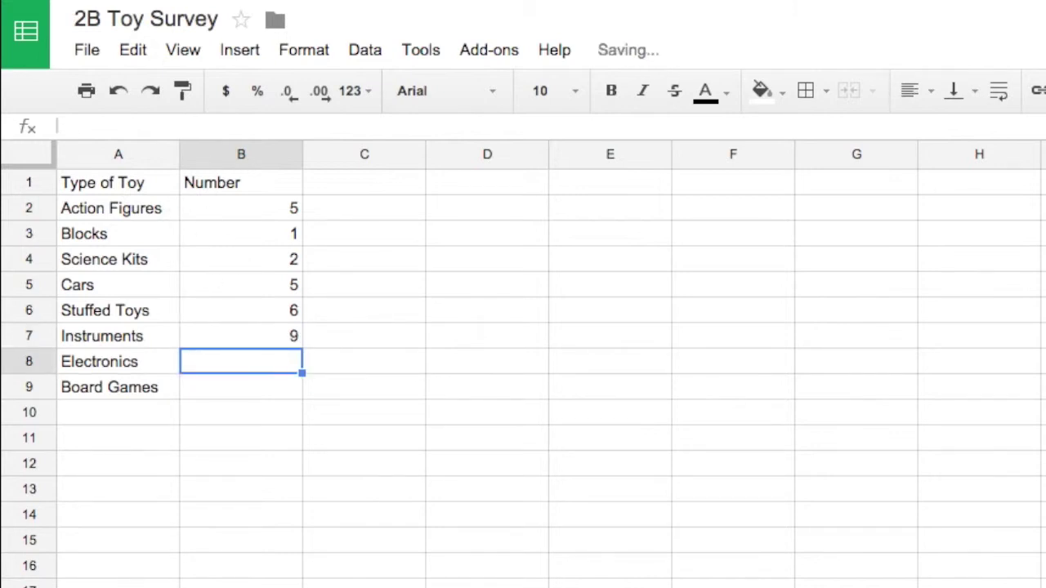
pyautogui.write('5')
pyautogui.press('Return')
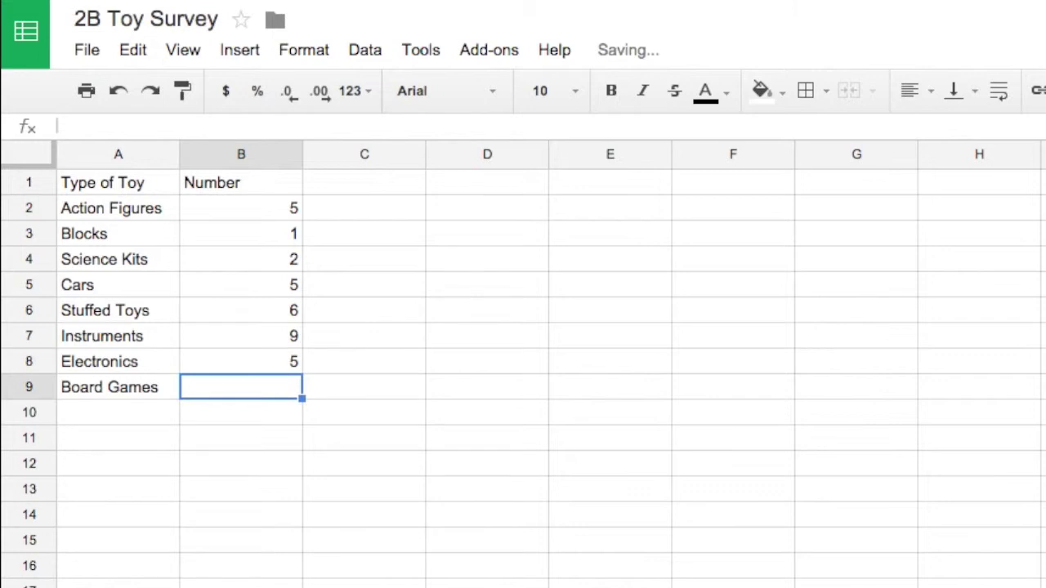
pyautogui.write('2')
pyautogui.press('Return')
pyautogui.click(406, 311)
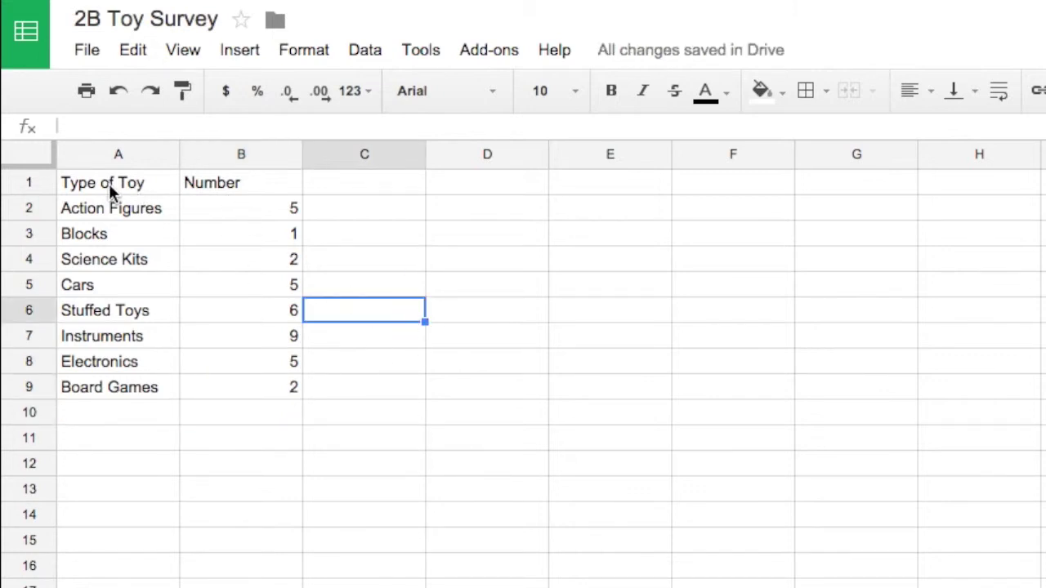
pyautogui.click(87, 183)
# Step: Set the font of table A1:B9 to Times New Roman at size 14
pyautogui.moveTo(86, 184); pyautogui.dragTo(229, 393)
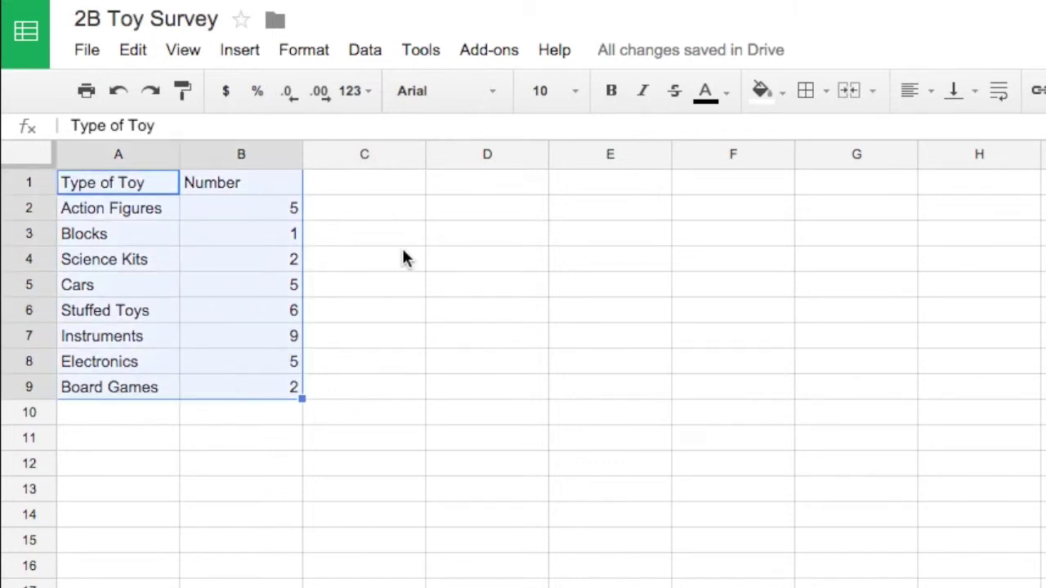
pyautogui.click(479, 90)
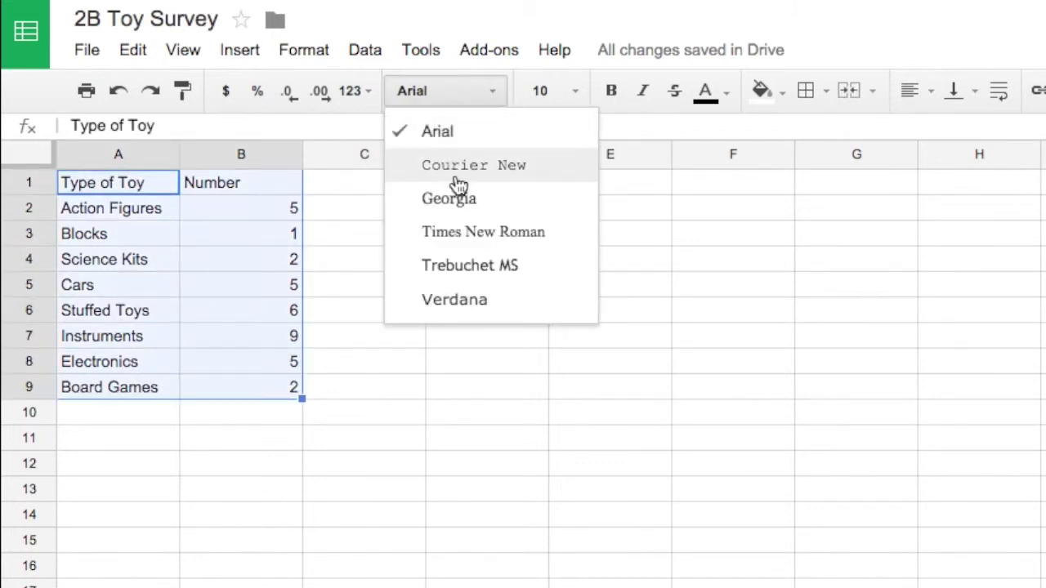
pyautogui.click(465, 236)
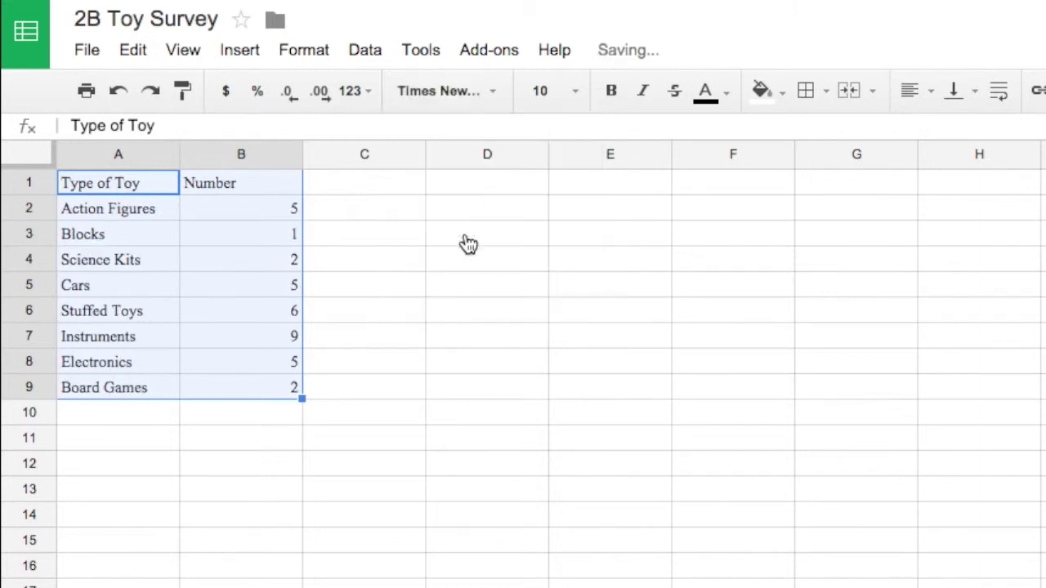
pyautogui.click(576, 93)
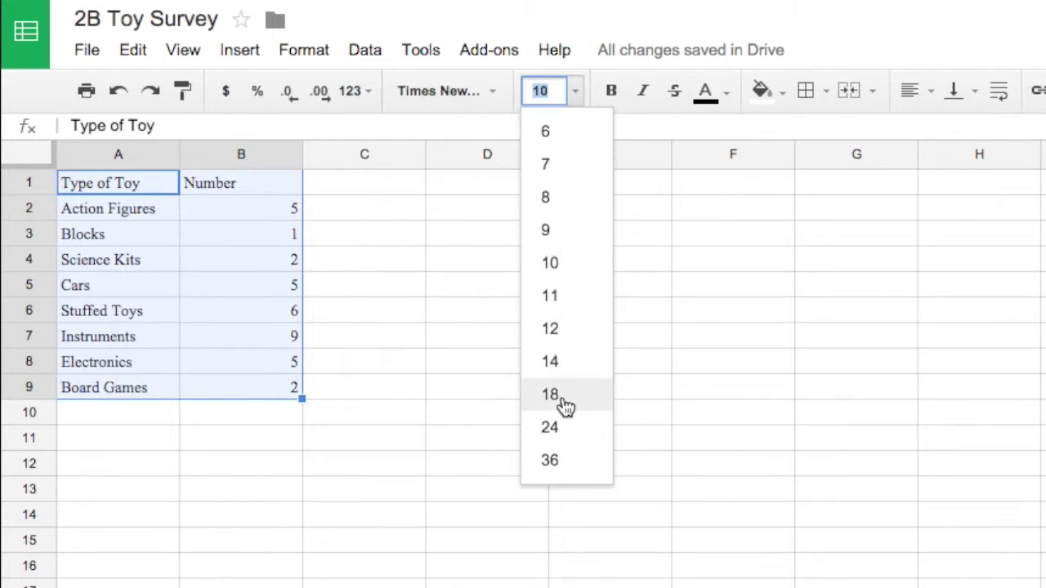
pyautogui.click(553, 362)
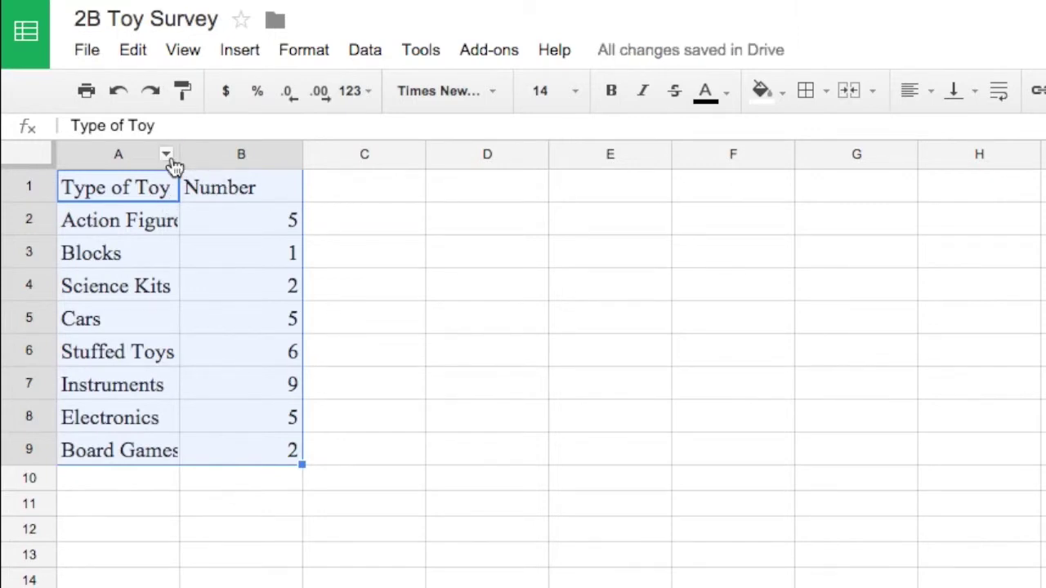
# Step: Widen column A to show the full toy names and narrow column B around the counts
pyautogui.moveTo(177, 158); pyautogui.dragTo(196, 158)
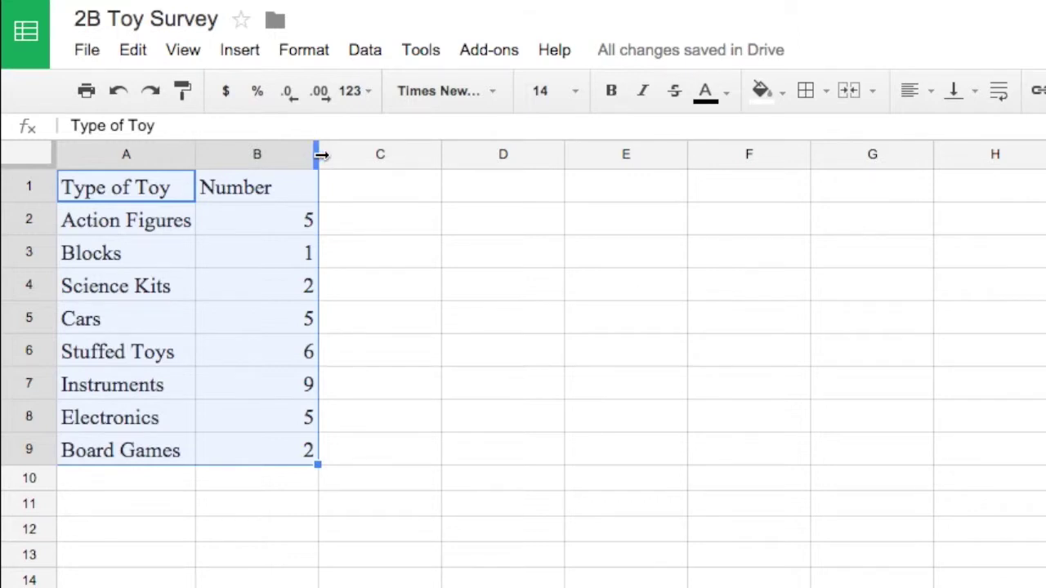
pyautogui.moveTo(321, 155); pyautogui.dragTo(288, 155)
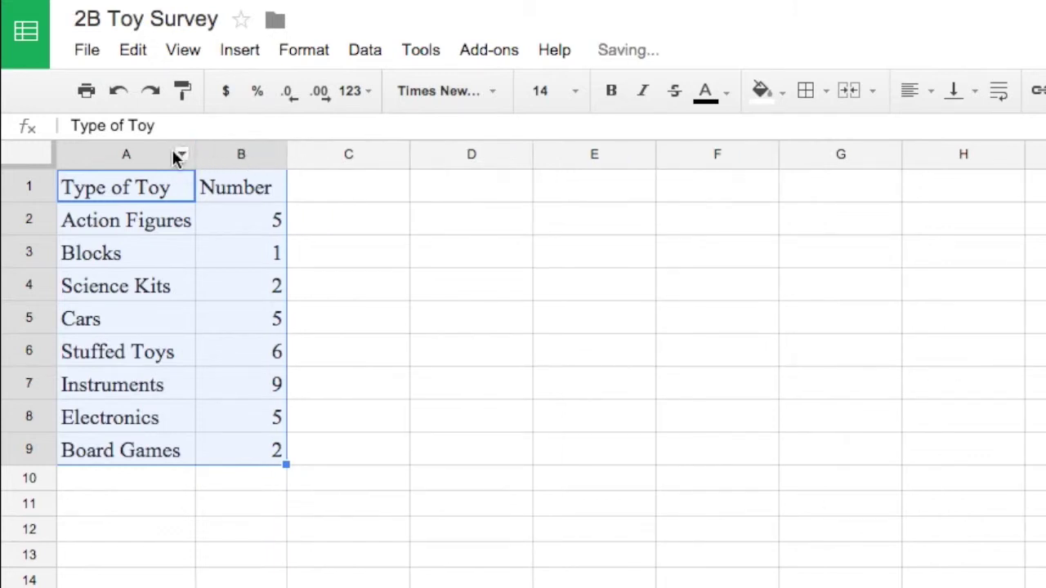
pyautogui.moveTo(196, 155); pyautogui.dragTo(206, 156)
# Step: Fill the header row A1:B1 with light magenta
pyautogui.click(312, 240)
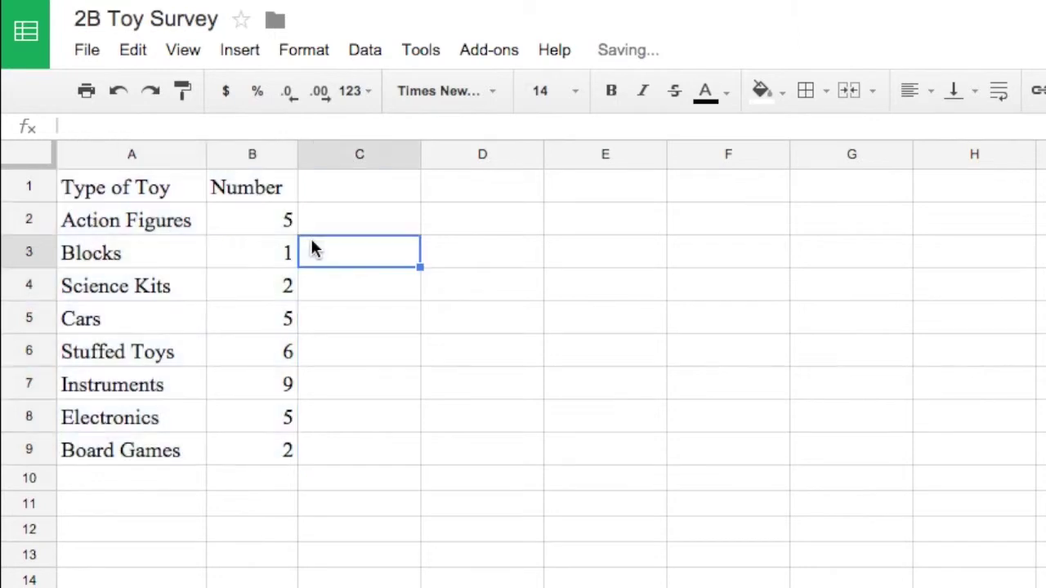
pyautogui.click(389, 211)
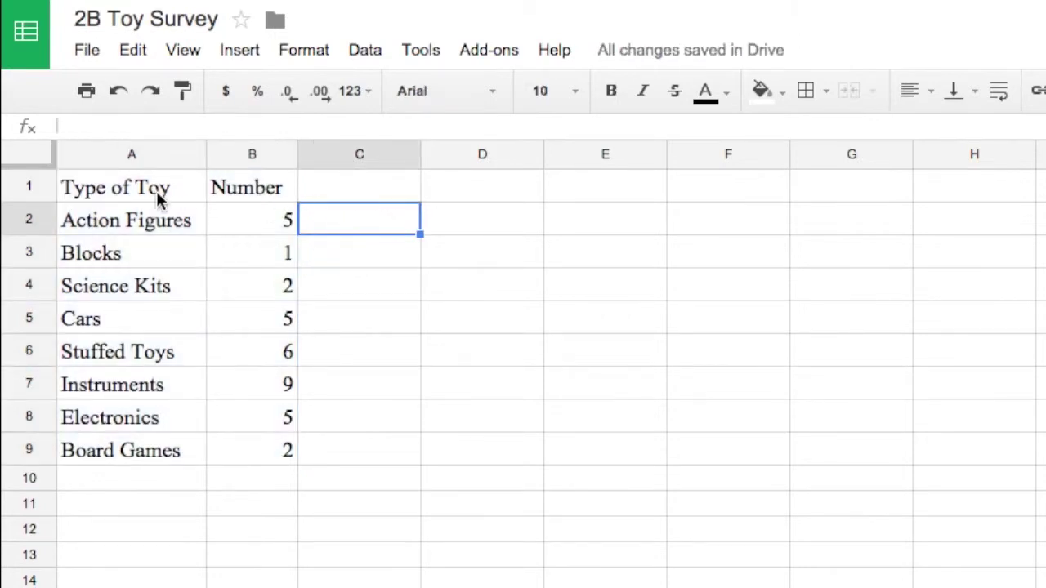
pyautogui.moveTo(159, 201); pyautogui.dragTo(225, 202)
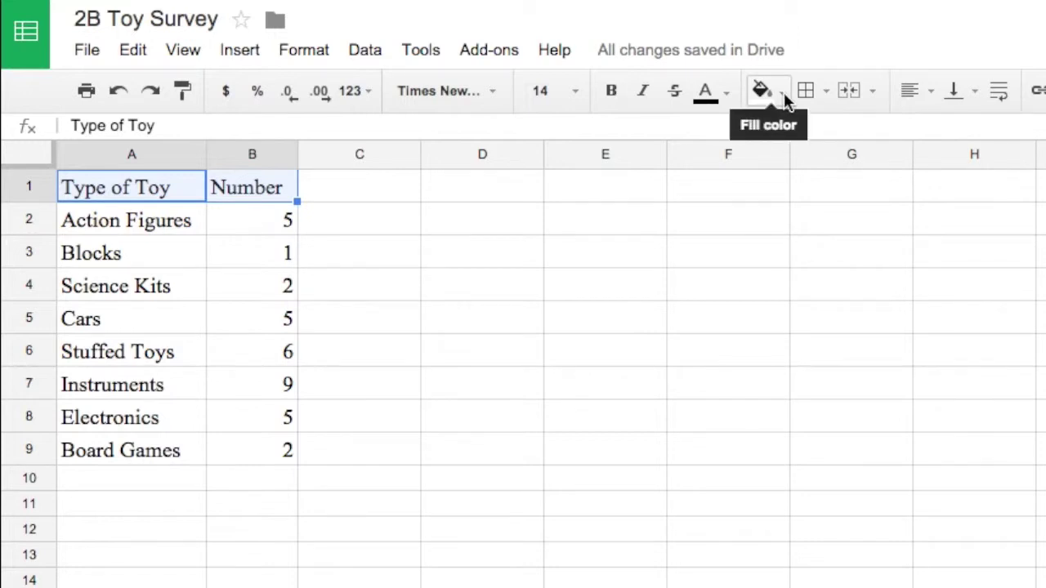
pyautogui.click(158, 228)
pyautogui.moveTo(150, 193); pyautogui.dragTo(250, 196)
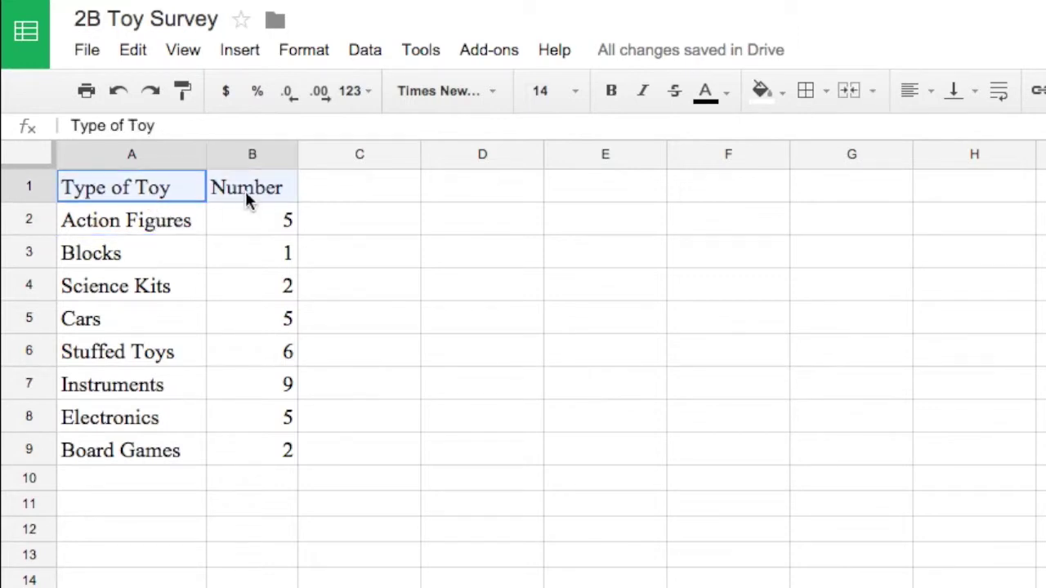
pyautogui.click(777, 106)
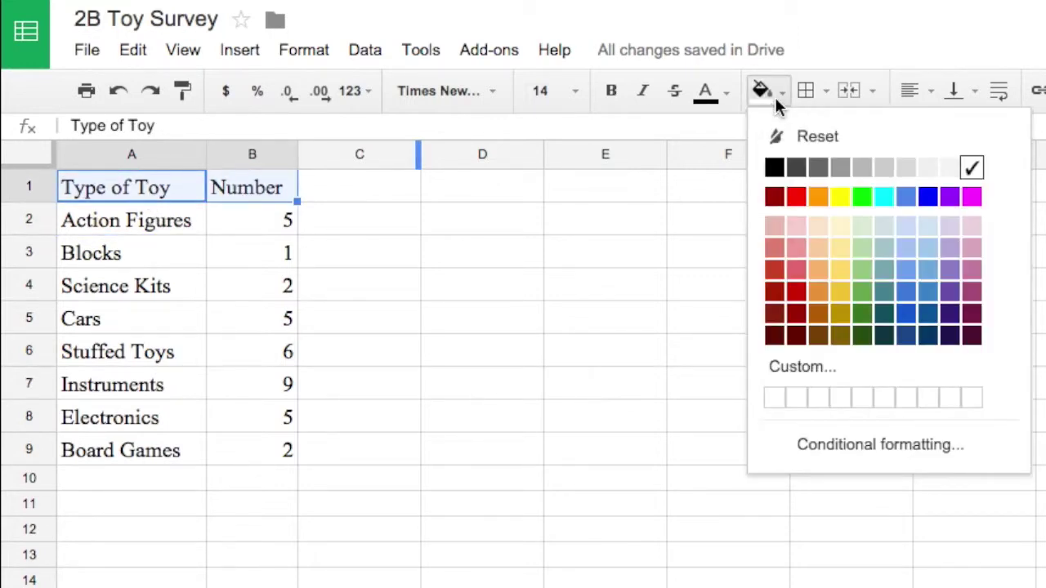
pyautogui.click(778, 106)
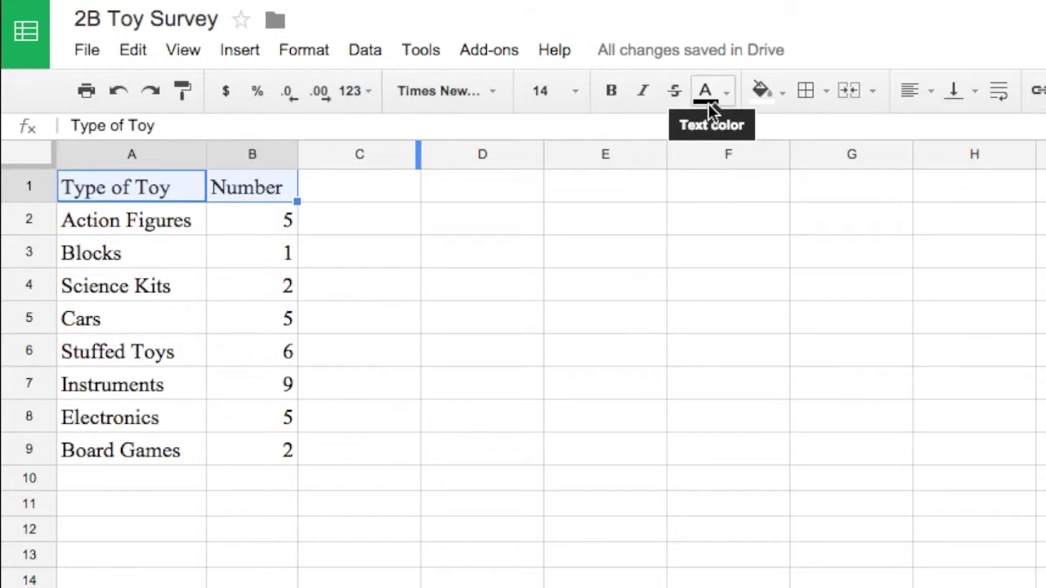
pyautogui.click(785, 94)
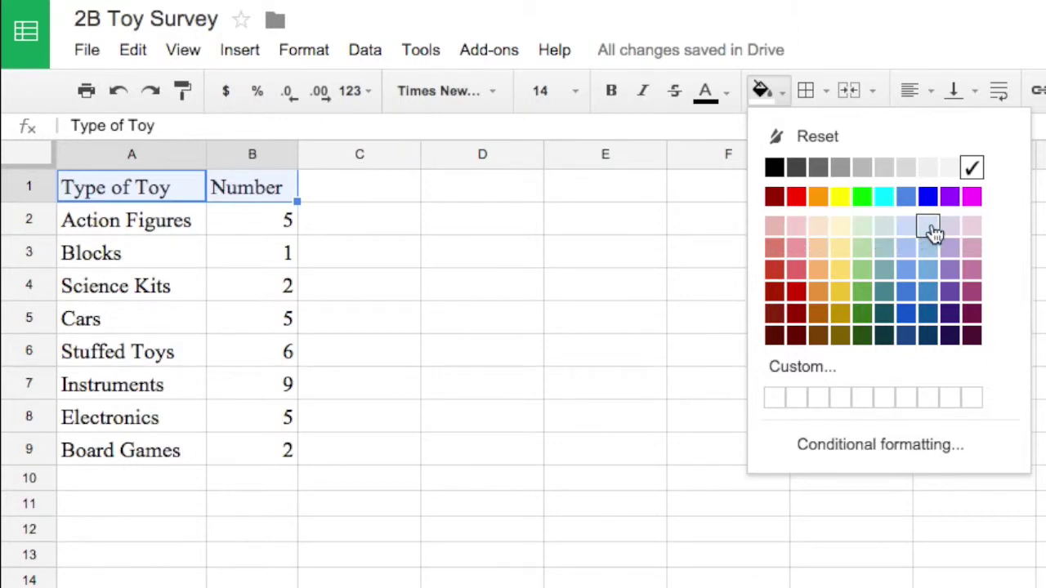
pyautogui.click(969, 227)
# Step: Fill the toy names A2:A9 light green and the counts B2:B9 light pink
pyautogui.click(374, 315)
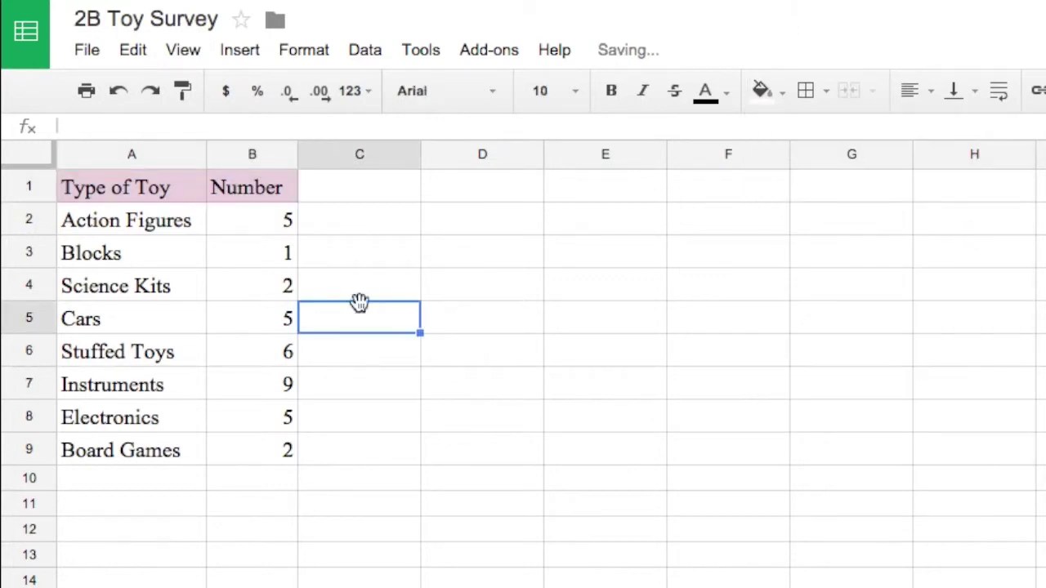
pyautogui.moveTo(137, 222); pyautogui.dragTo(130, 460)
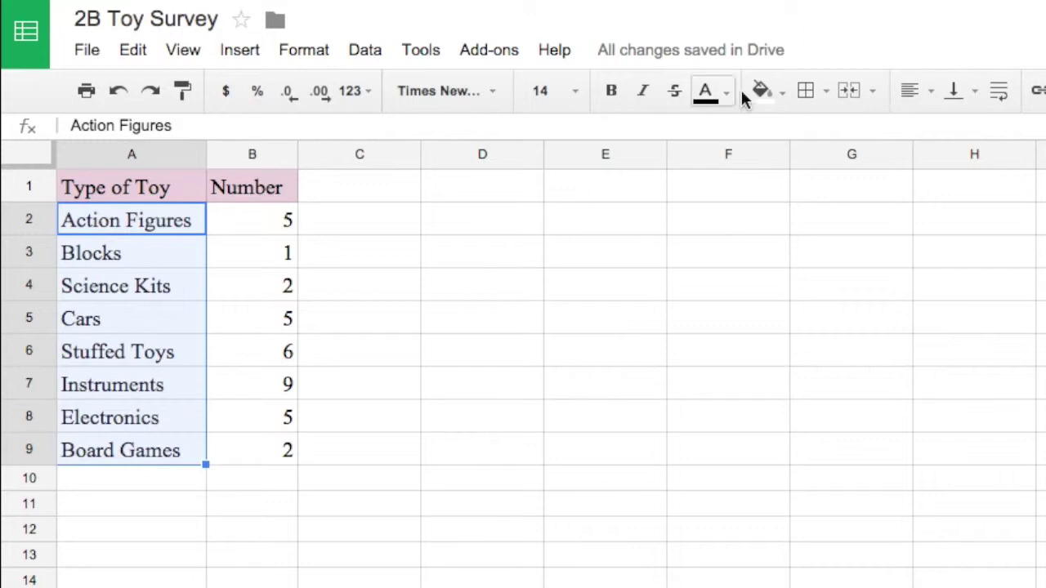
pyautogui.click(780, 90)
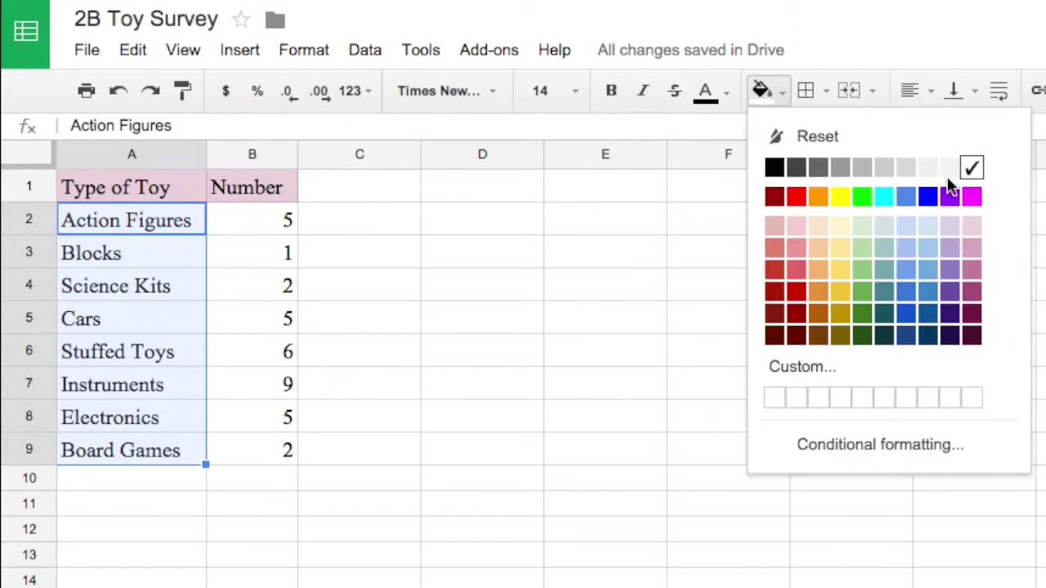
pyautogui.click(864, 229)
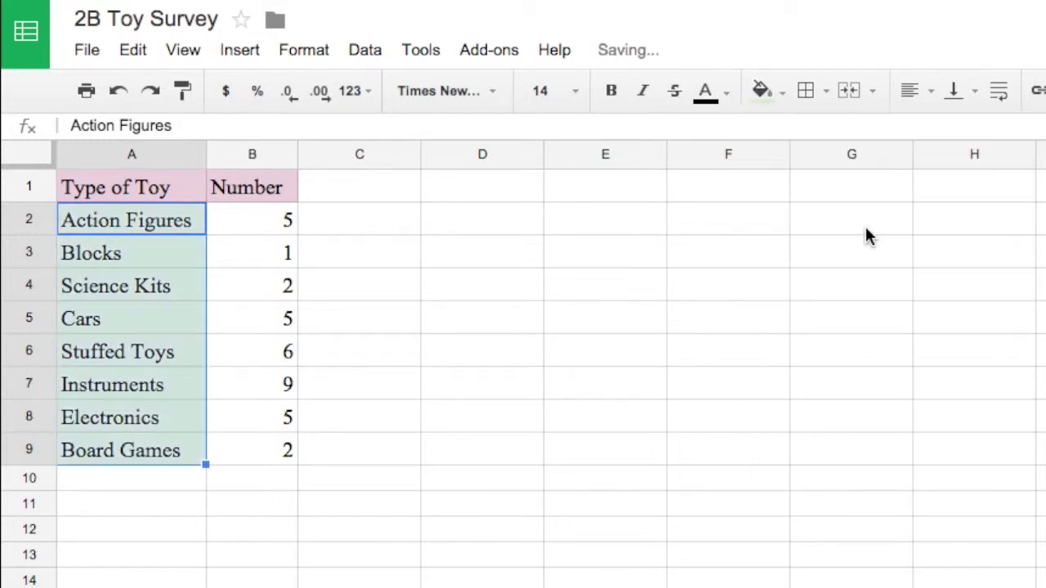
pyautogui.moveTo(290, 229); pyautogui.dragTo(287, 444)
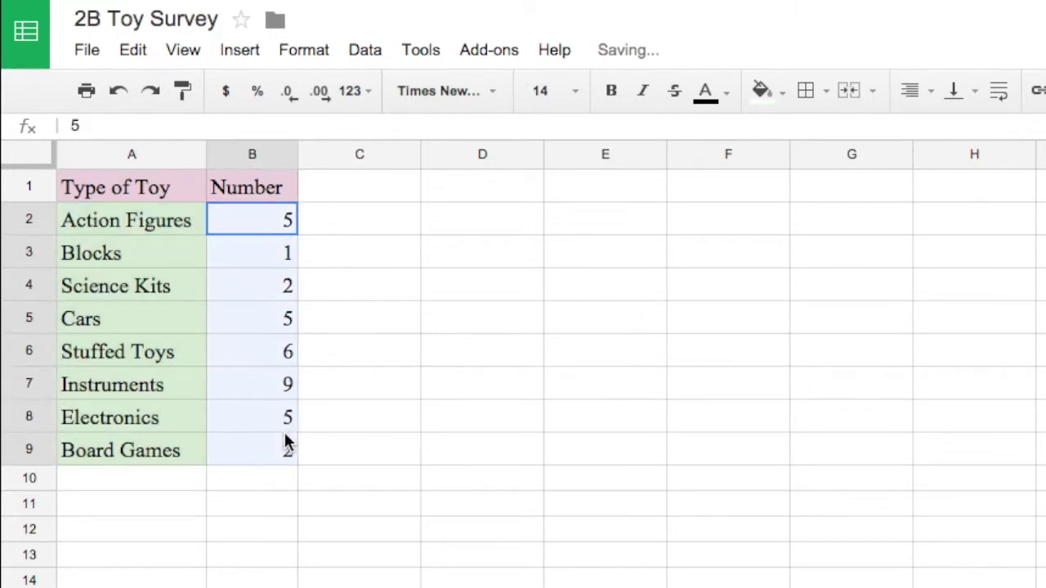
pyautogui.click(761, 90)
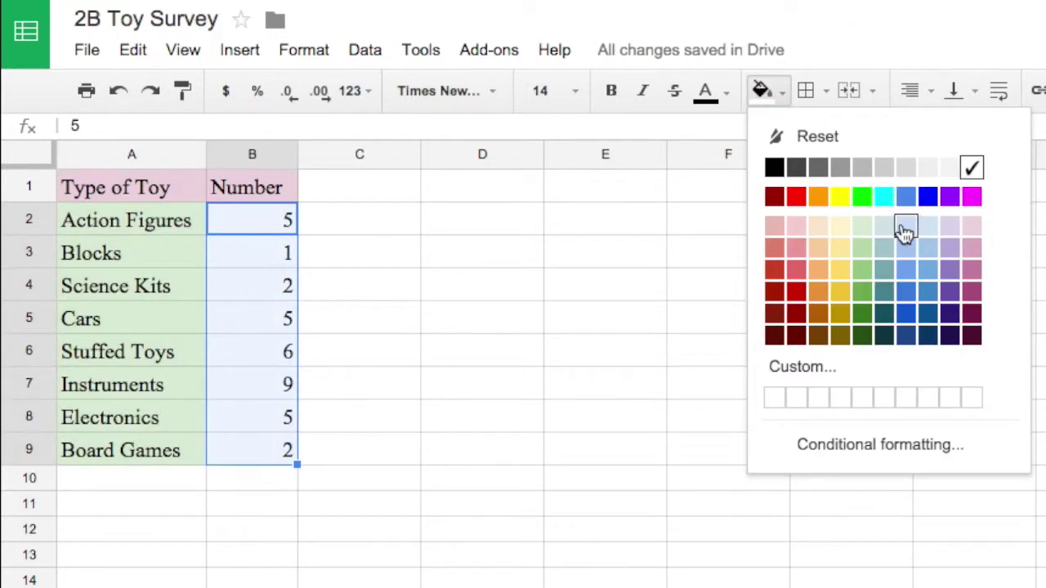
pyautogui.click(796, 235)
pyautogui.click(560, 450)
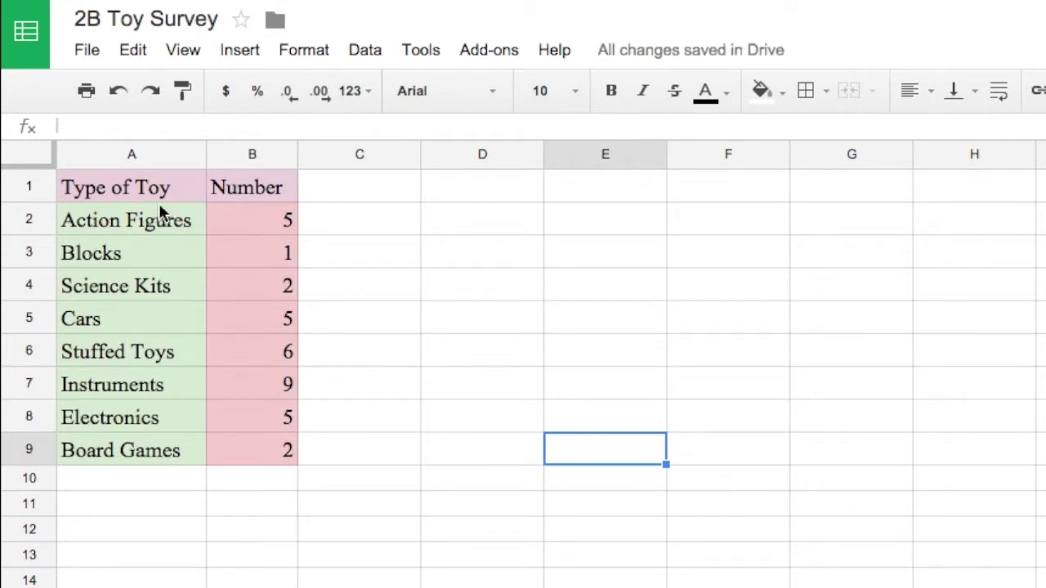
pyautogui.moveTo(141, 196); pyautogui.dragTo(230, 190)
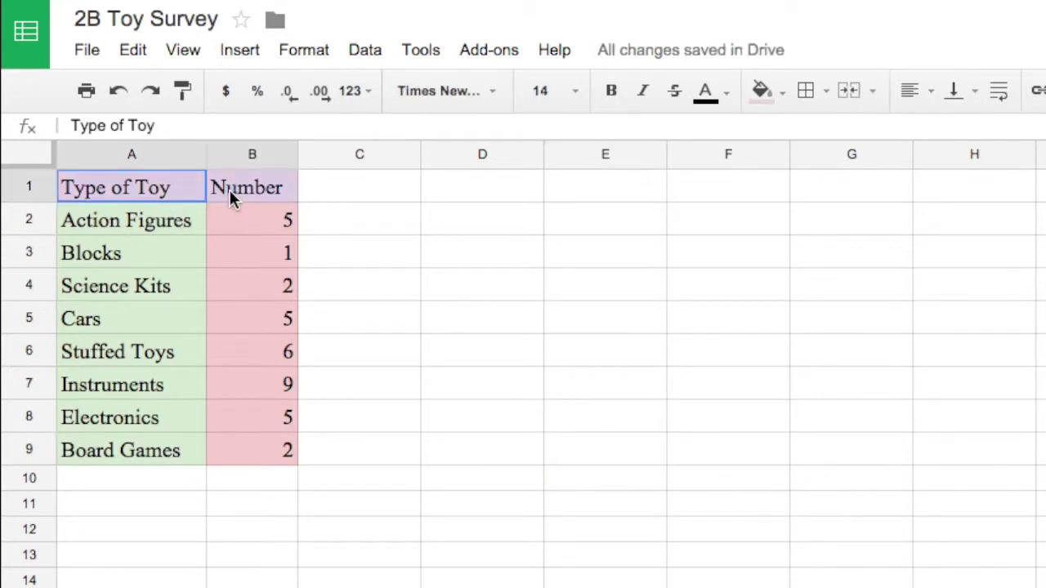
# Step: Make the 'Type of Toy' and 'Number' headers in A1:B1 bold
pyautogui.click(112, 228)
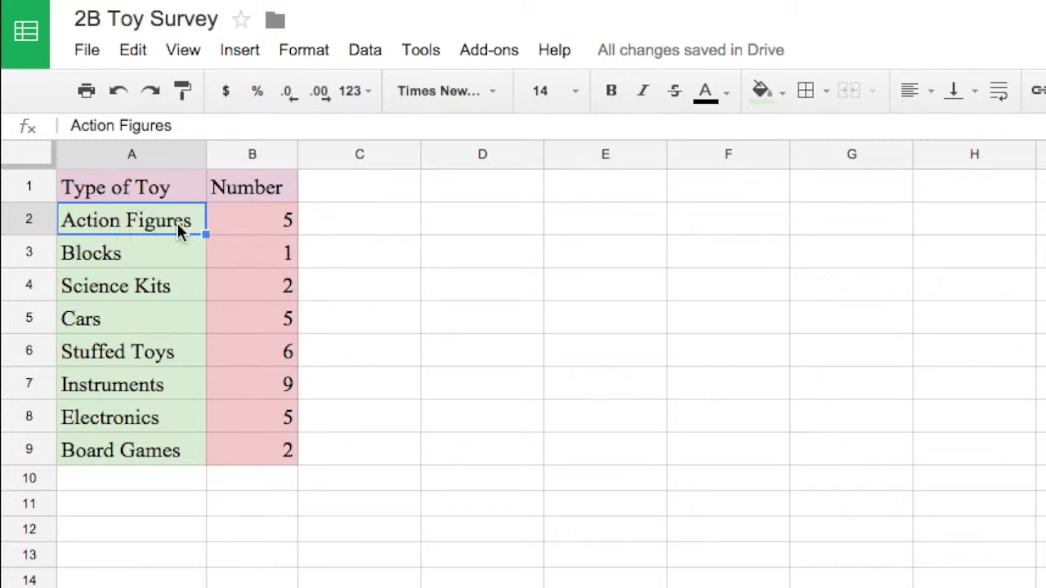
pyautogui.moveTo(240, 188); pyautogui.dragTo(122, 192)
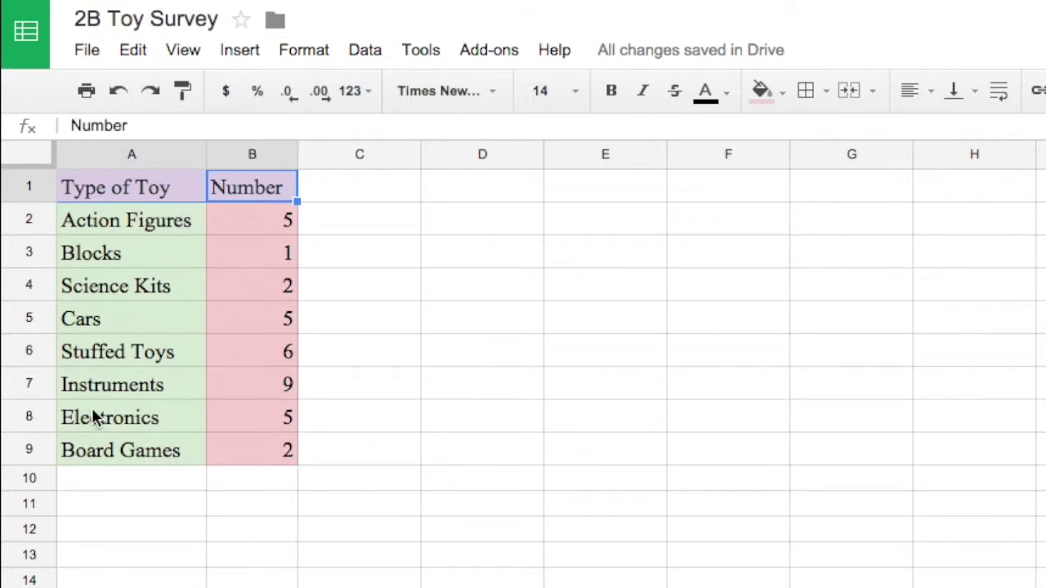
pyautogui.moveTo(119, 190); pyautogui.dragTo(230, 190)
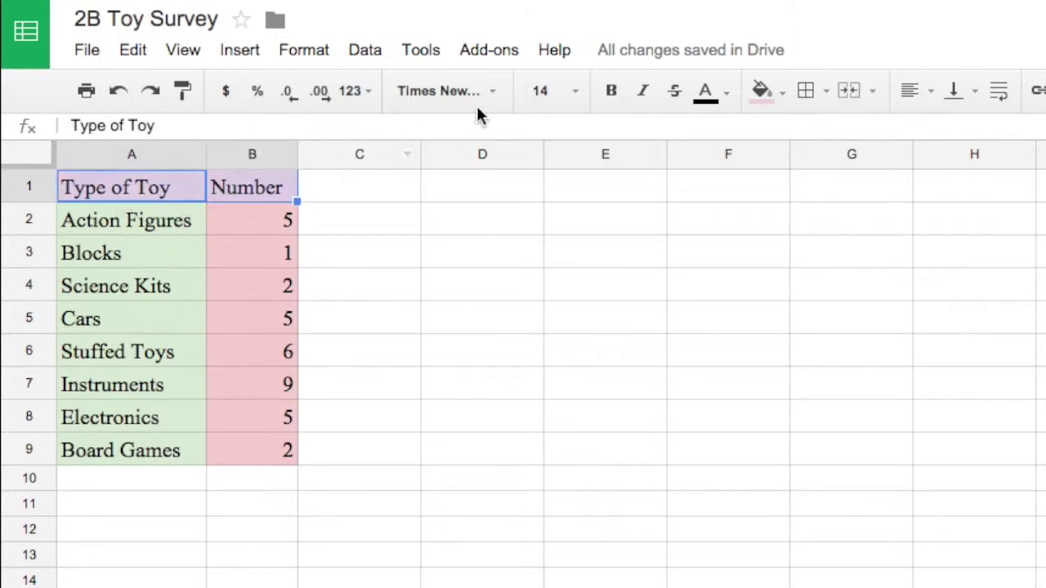
pyautogui.click(610, 93)
pyautogui.click(394, 280)
pyautogui.click(479, 554)
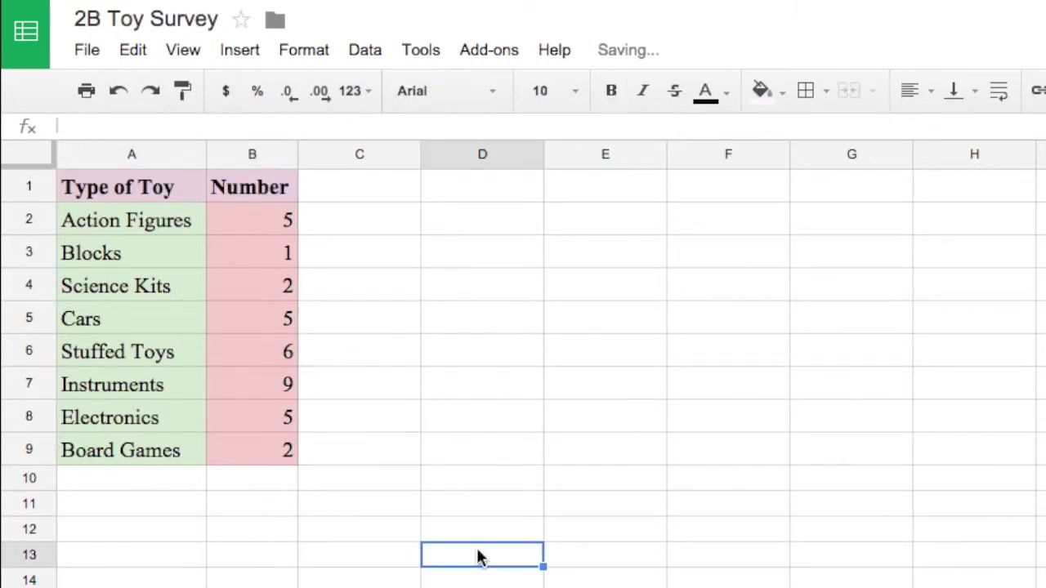
pyautogui.click(466, 397)
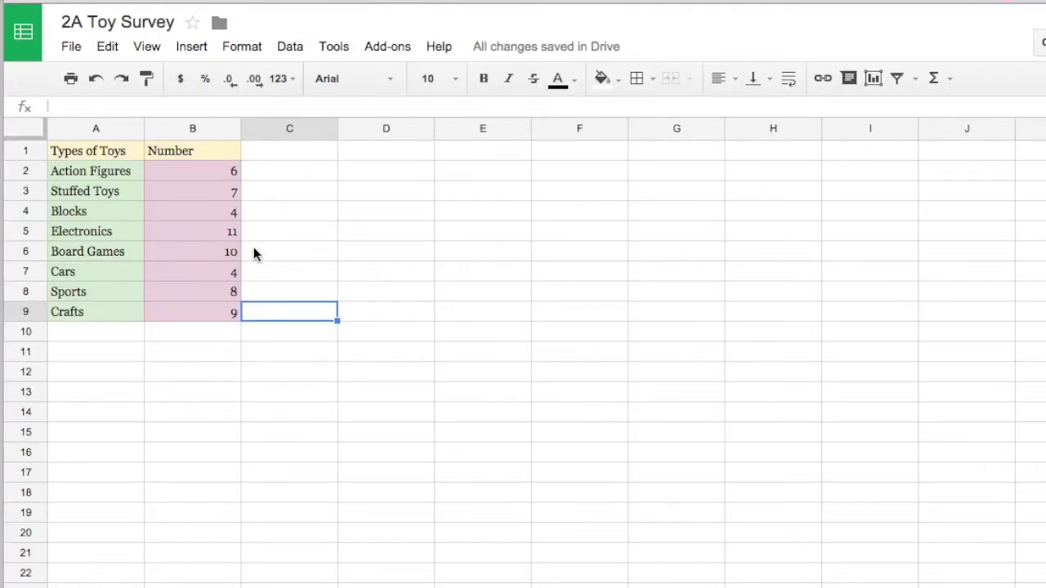
# Step: Insert a chart from the toy data A2:B9 in the 2A Toy Survey sheet
pyautogui.moveTo(102, 170); pyautogui.dragTo(175, 309)
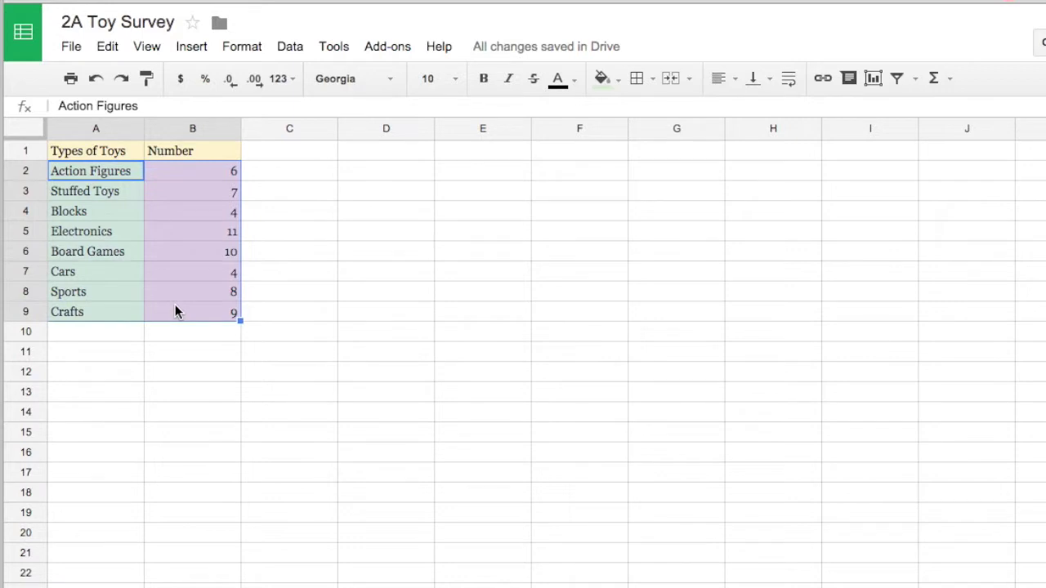
pyautogui.click(190, 47)
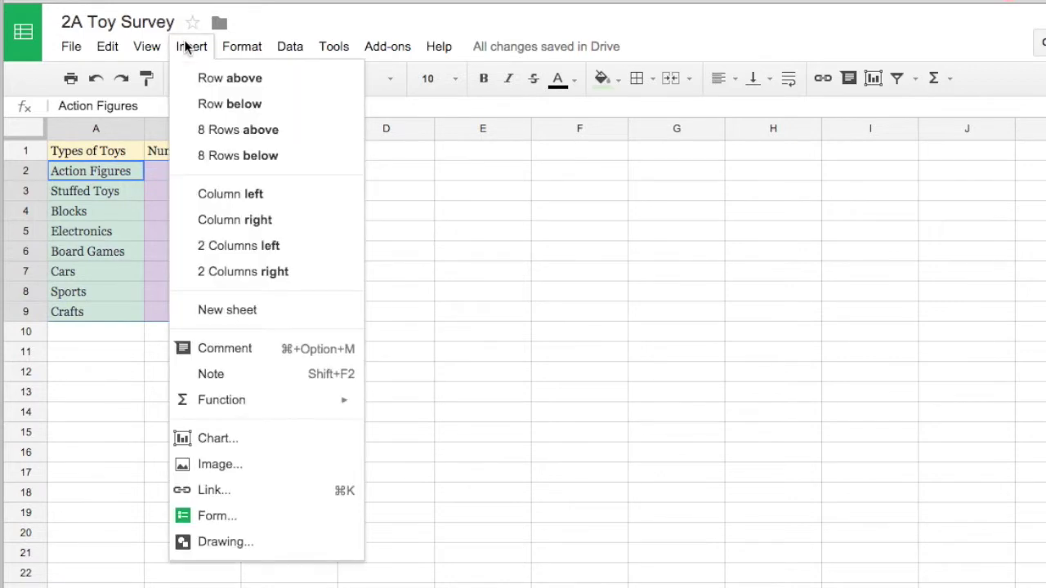
pyautogui.click(264, 449)
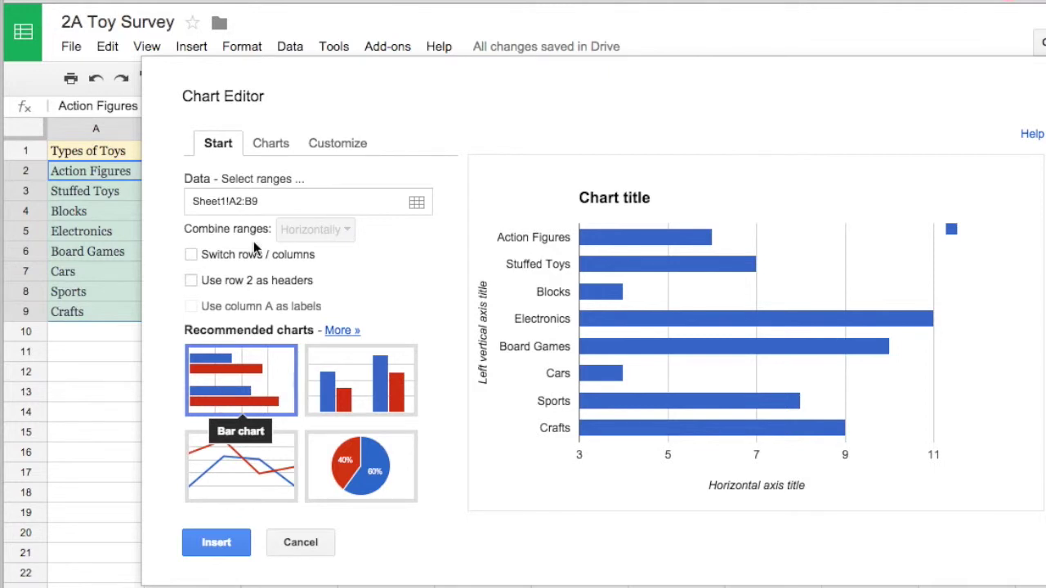
# Step: Switch the toy data chart to the plain column chart style
pyautogui.click(281, 155)
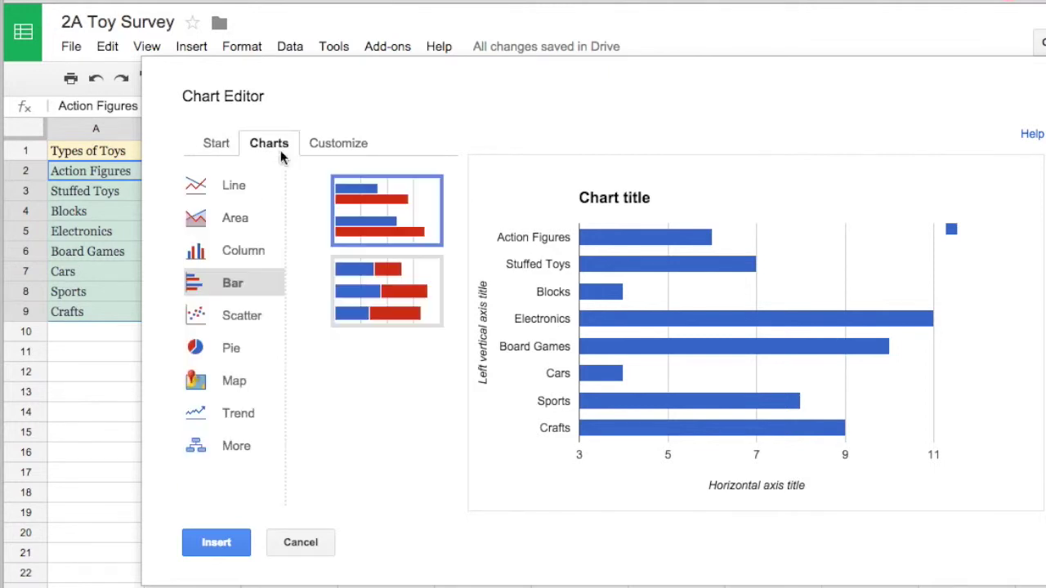
pyautogui.click(252, 258)
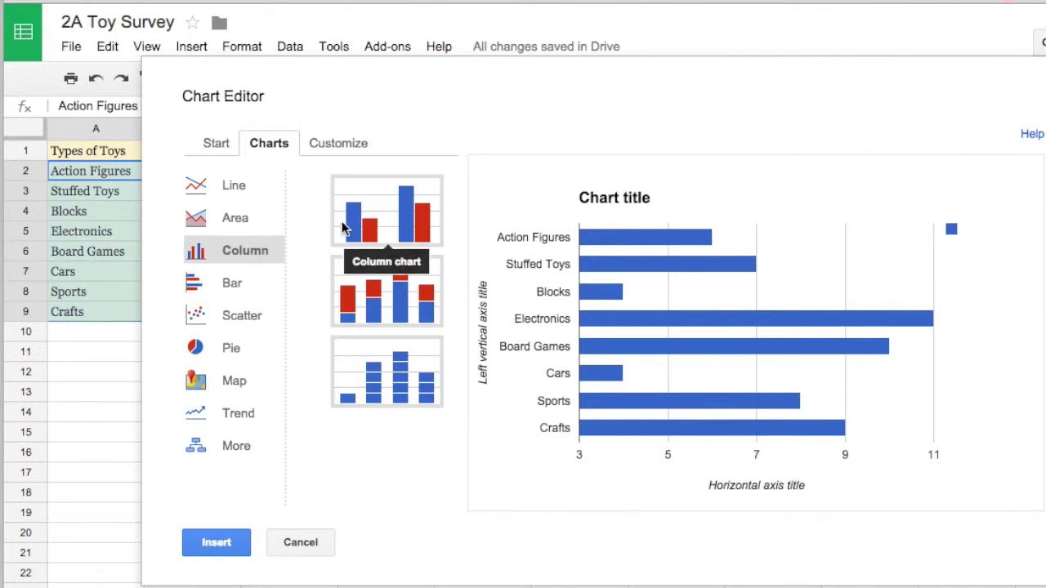
pyautogui.click(367, 228)
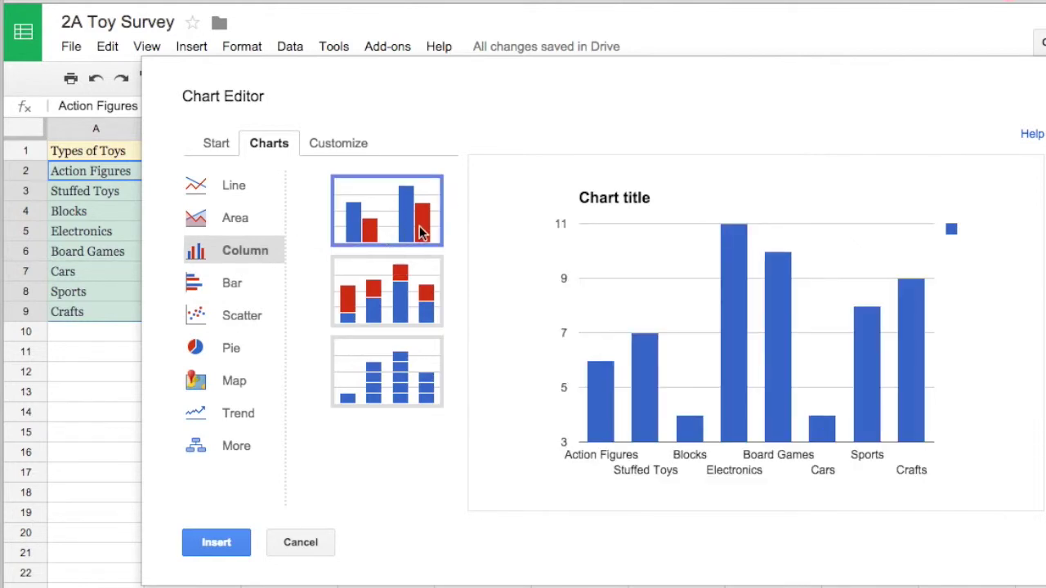
pyautogui.click(341, 148)
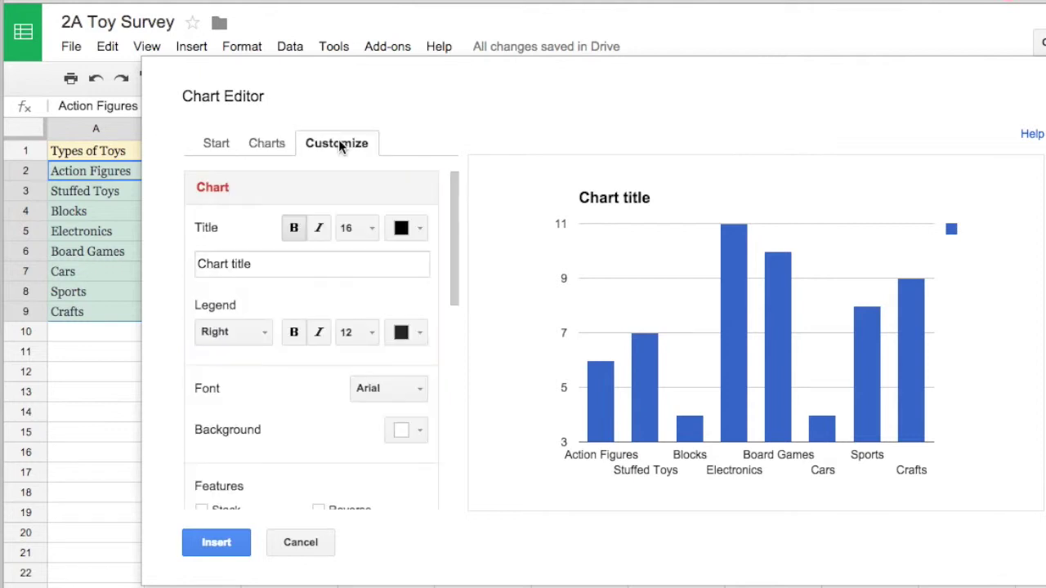
# Step: Title the chart 'Toy Survey' at size 20 in dark green
pyautogui.click(246, 270)
pyautogui.write('Toy Surv')
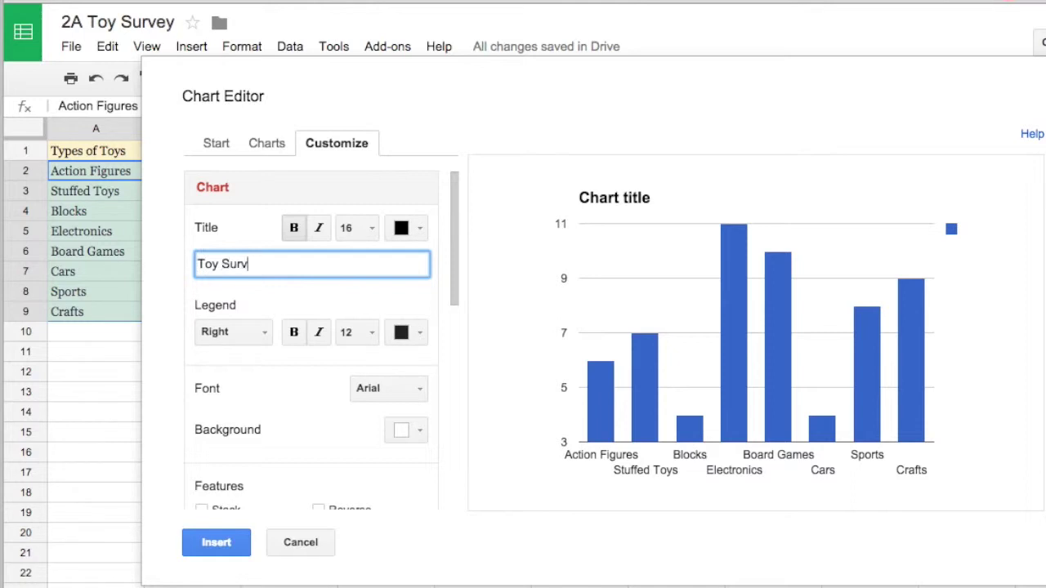
pyautogui.write('ey')
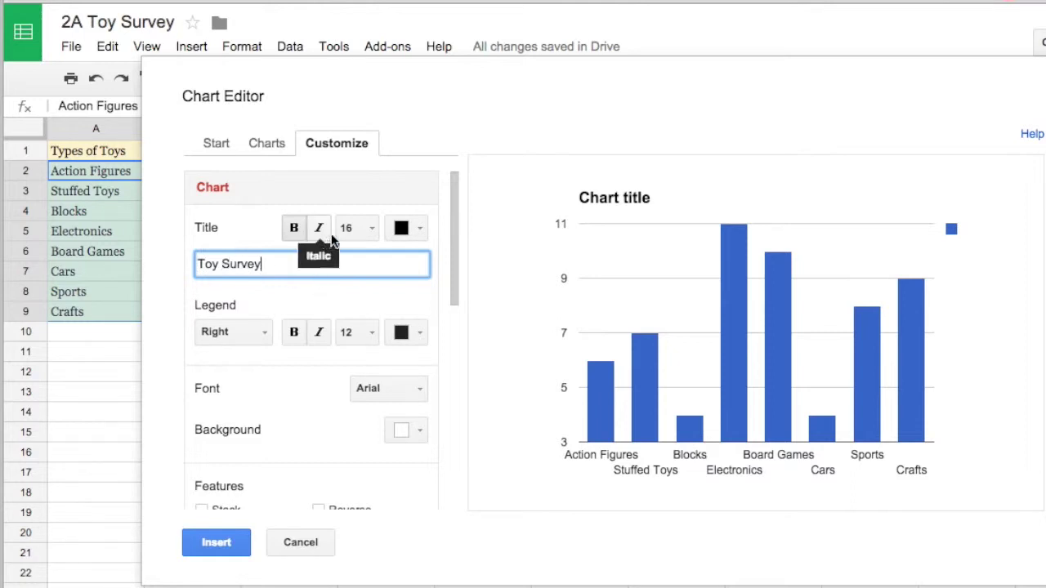
pyautogui.click(347, 228)
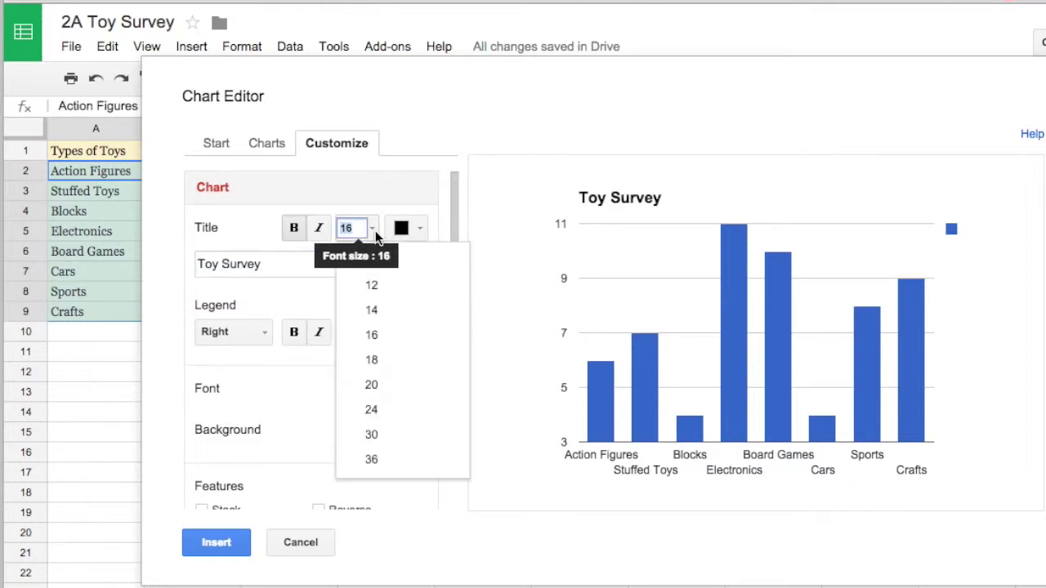
pyautogui.click(376, 394)
pyautogui.click(419, 232)
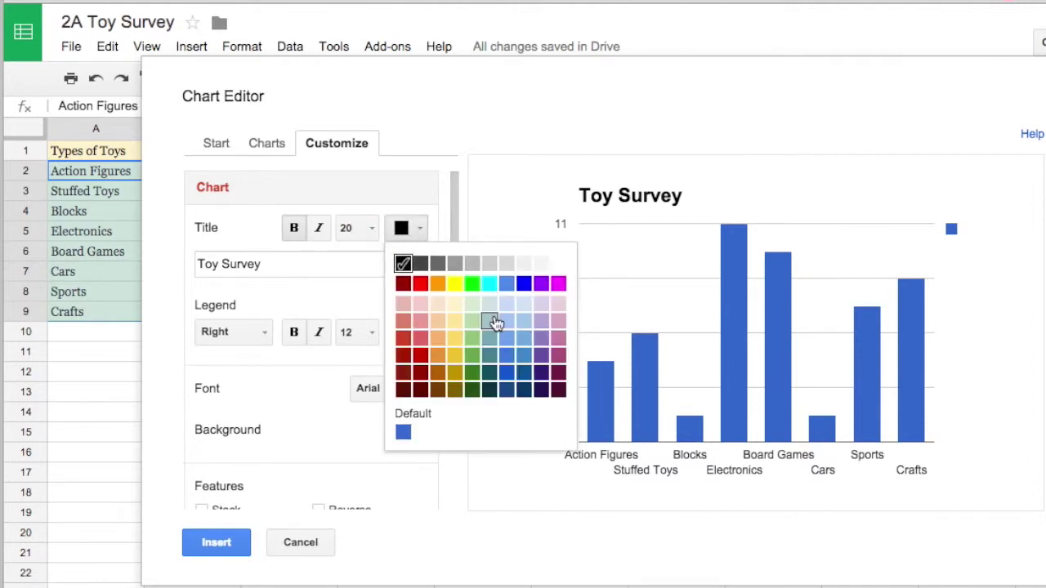
pyautogui.click(473, 372)
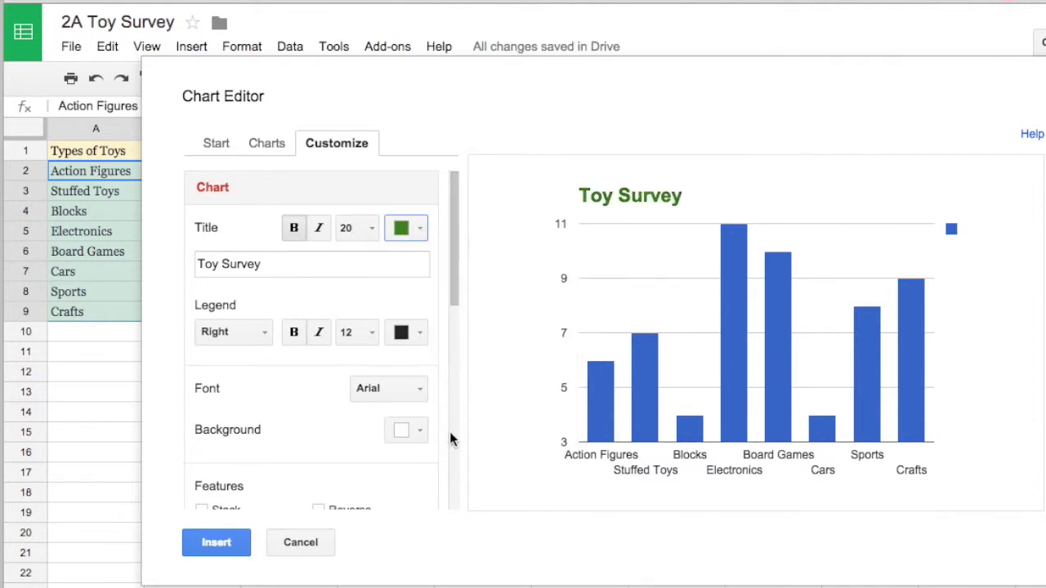
# Step: Set the chart font to Georgia and the background to pale yellow
pyautogui.click(391, 401)
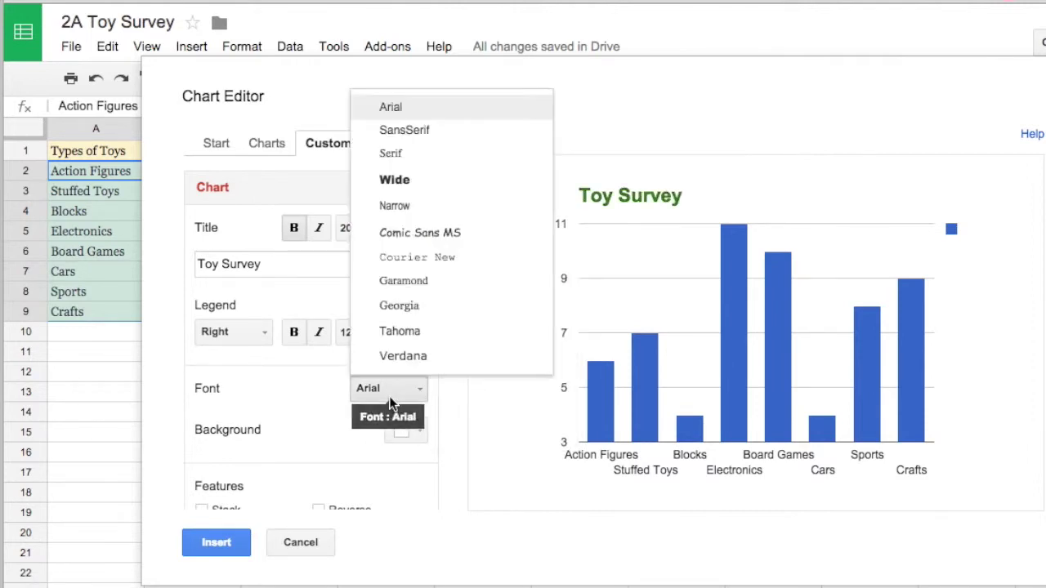
pyautogui.click(407, 306)
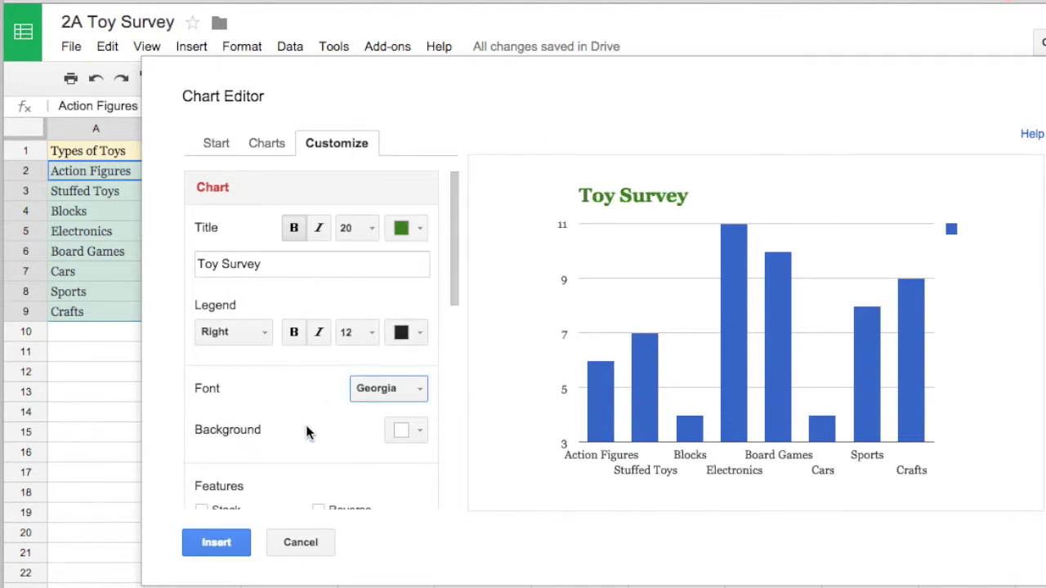
pyautogui.scroll(-2, 313, 427)
pyautogui.click(414, 350)
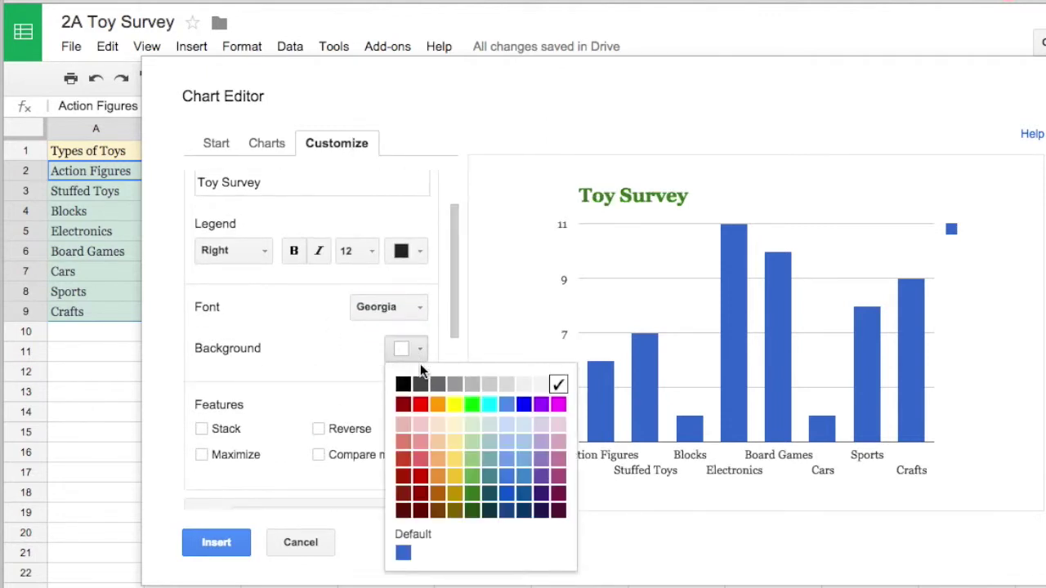
pyautogui.click(454, 425)
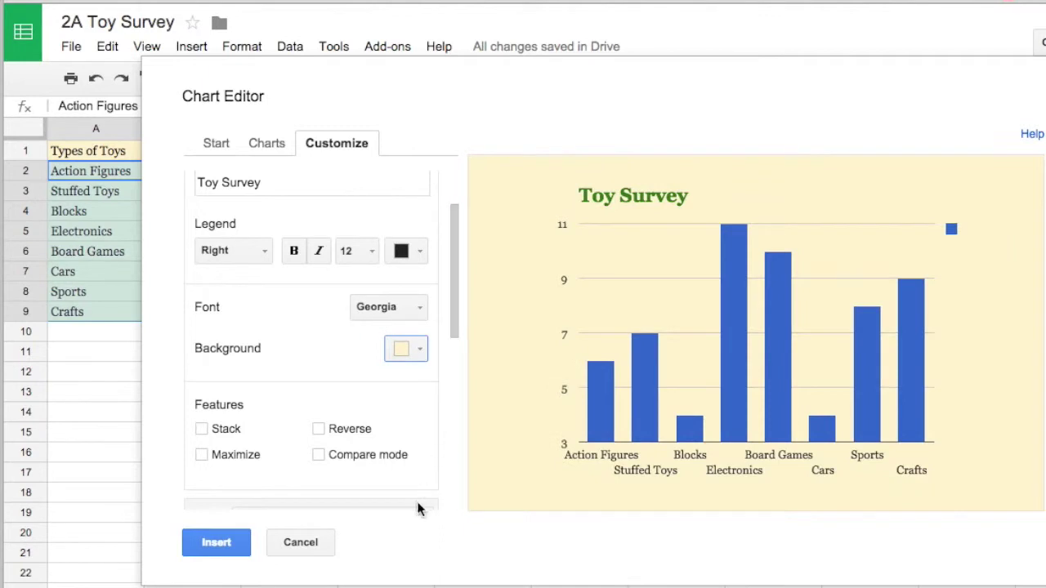
pyautogui.scroll(-6, 369, 414)
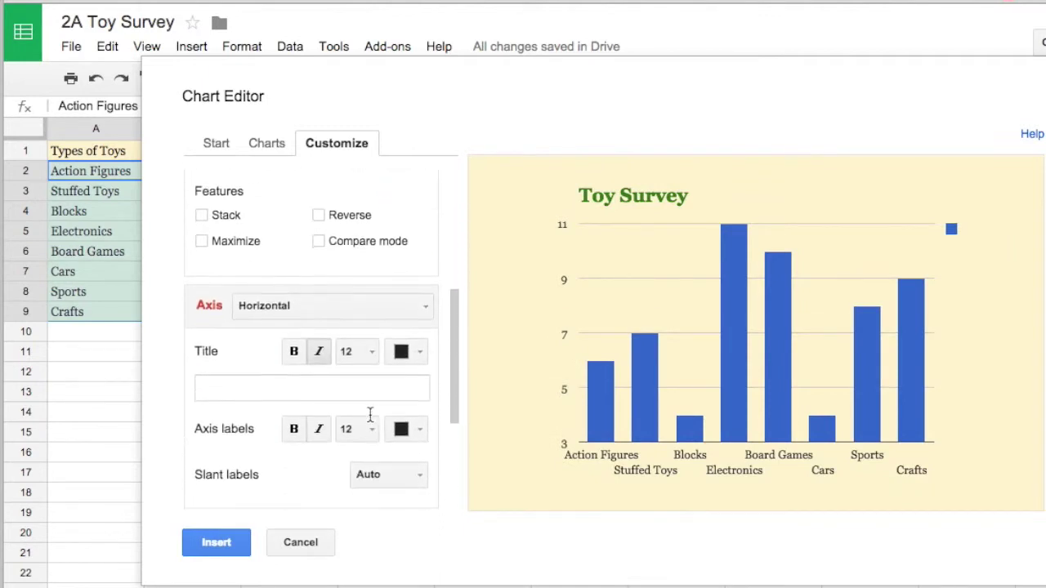
pyautogui.scroll(-3, 373, 421)
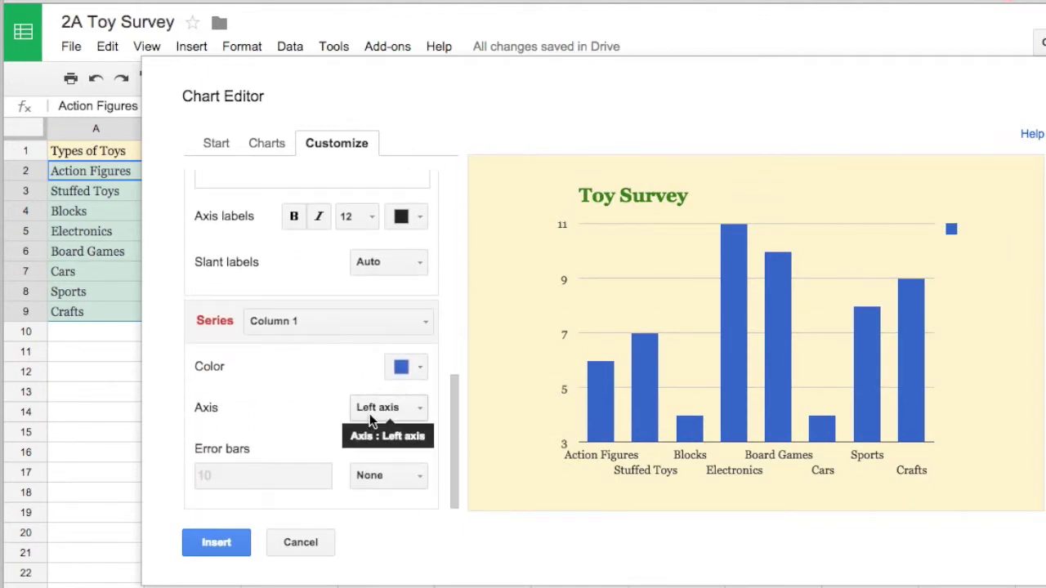
pyautogui.scroll(5, 389, 425)
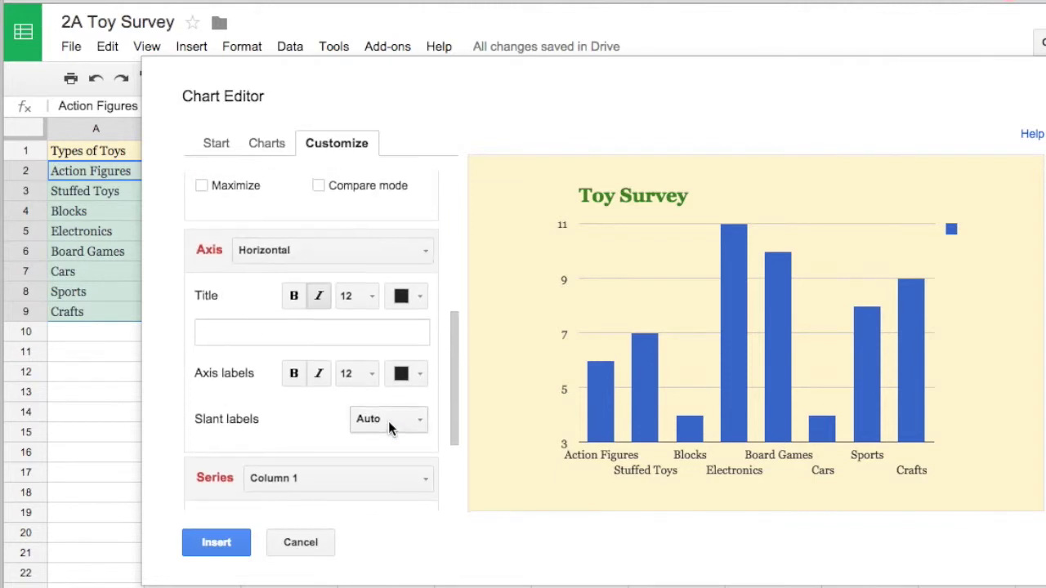
pyautogui.scroll(4, 388, 421)
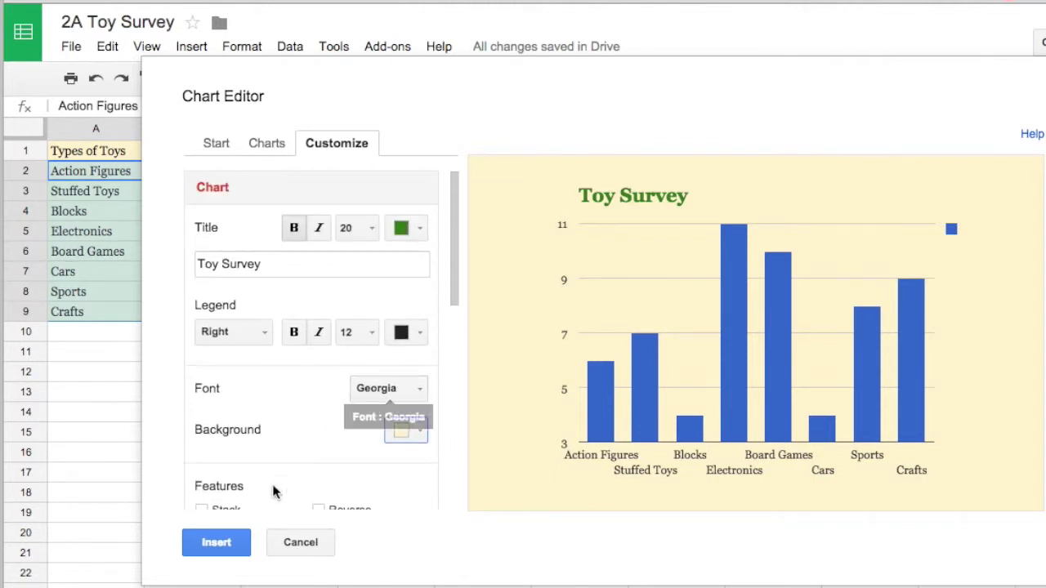
# Step: Insert the Toy Survey chart, drag it below the data table, then deselect it
pyautogui.click(216, 543)
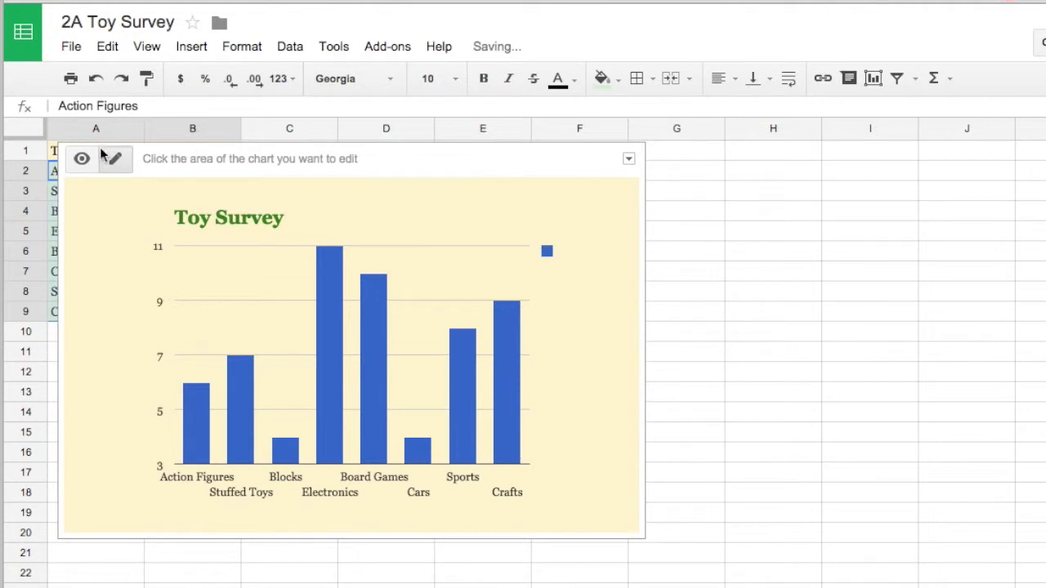
pyautogui.moveTo(563, 163); pyautogui.dragTo(544, 349)
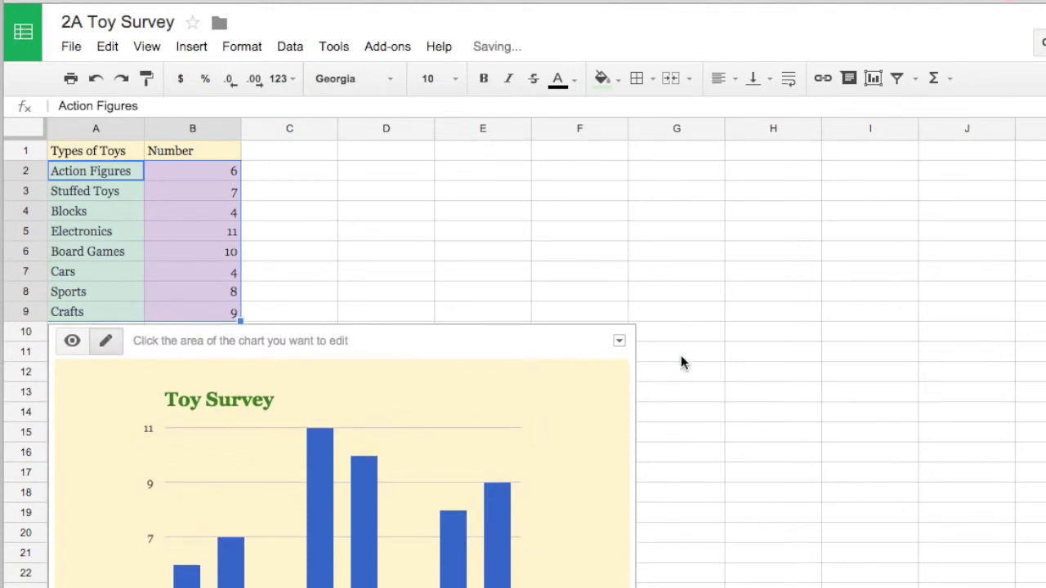
pyautogui.scroll(-3, 681, 356)
pyautogui.scroll(3, 681, 356)
pyautogui.scroll(-1, 681, 356)
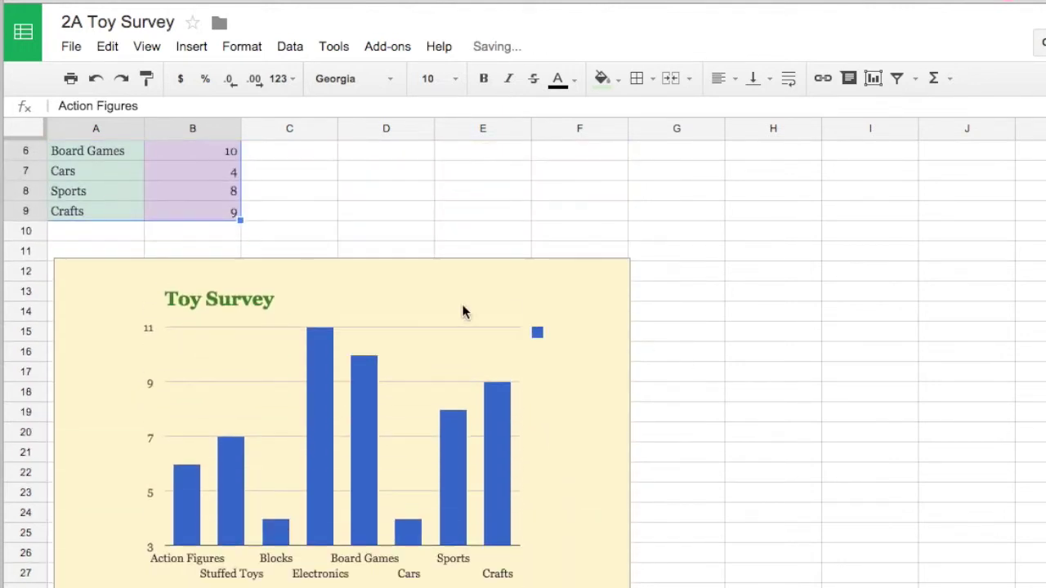
pyautogui.click(399, 278)
pyautogui.click(380, 255)
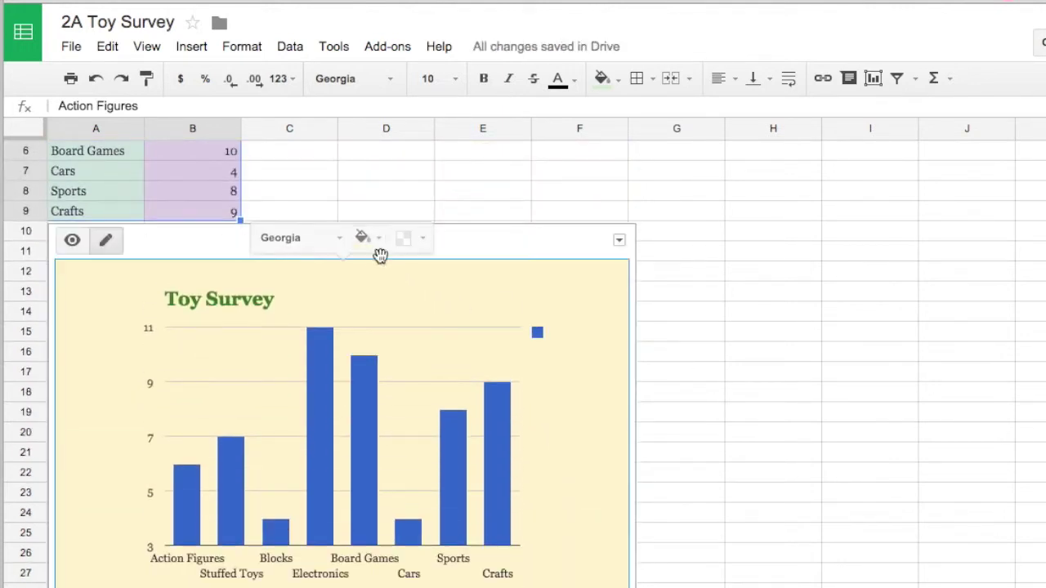
pyautogui.click(702, 319)
pyautogui.scroll(2, 638, 285)
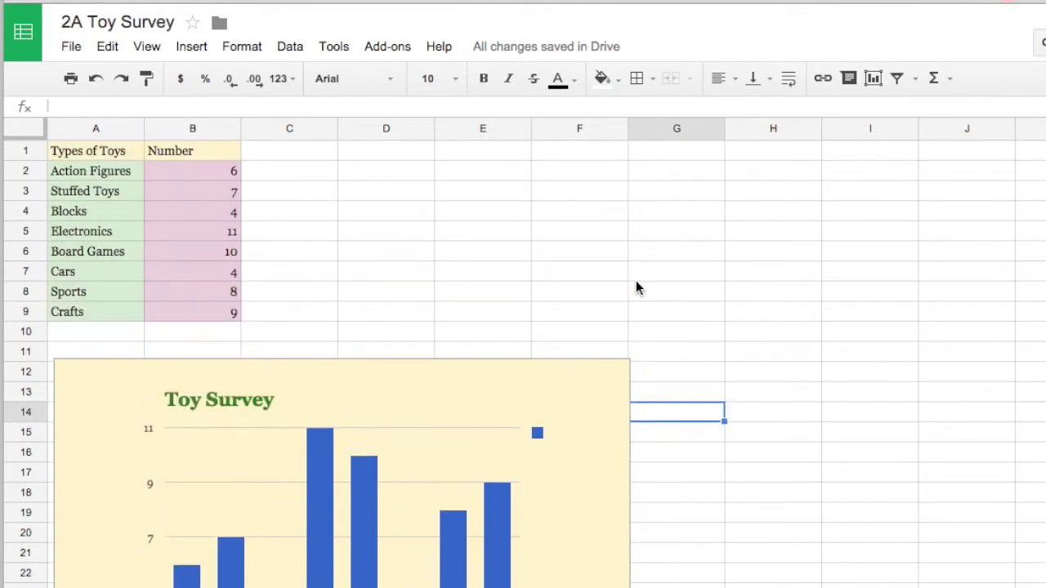
pyautogui.scroll(-3, 352, 294)
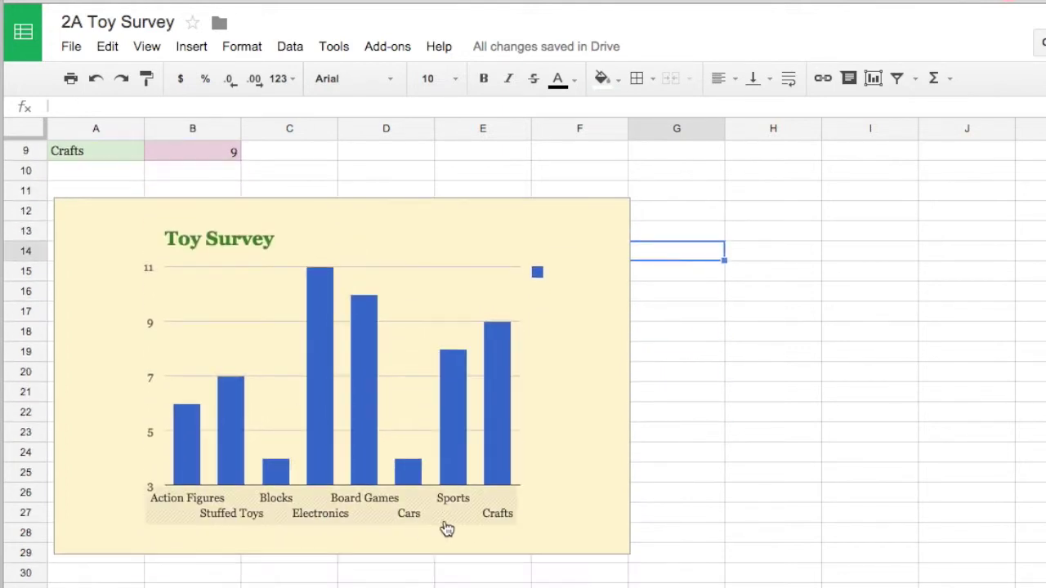
pyautogui.scroll(3, 652, 434)
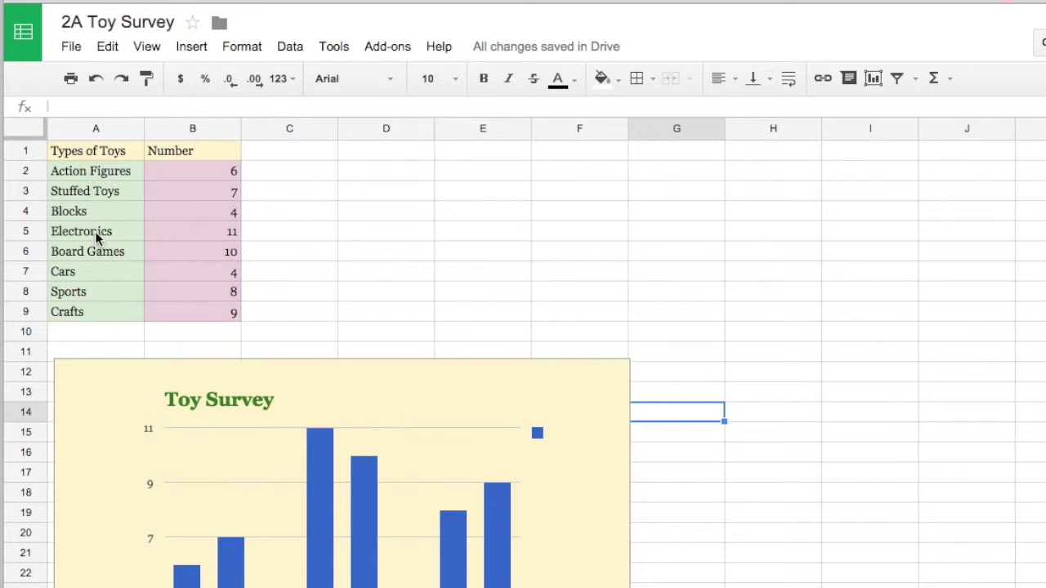
# Step: Select cell C1 and start a new drawing via Insert > Drawing
pyautogui.click(308, 150)
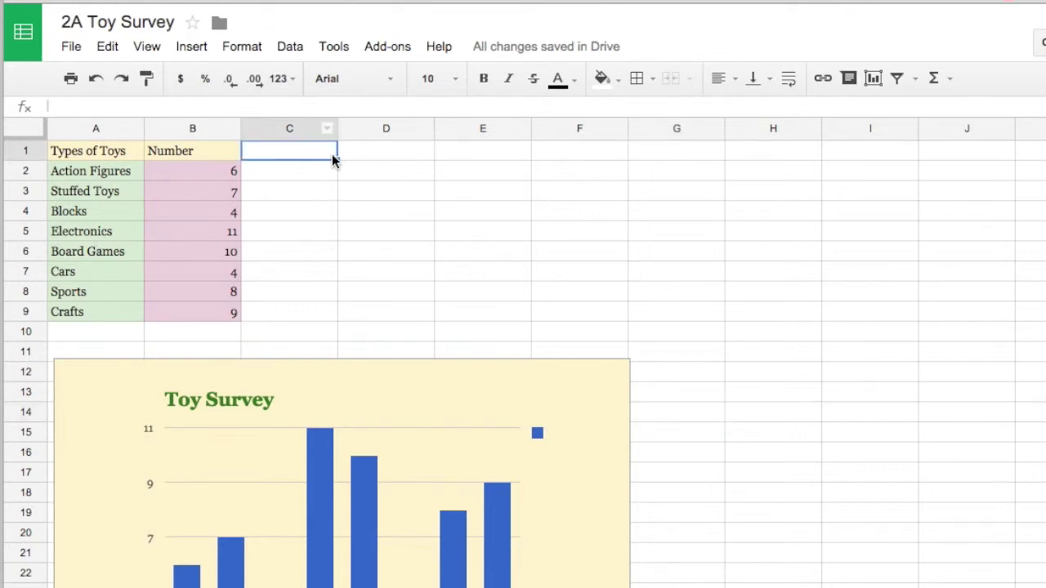
pyautogui.click(293, 170)
pyautogui.click(293, 152)
pyautogui.click(196, 49)
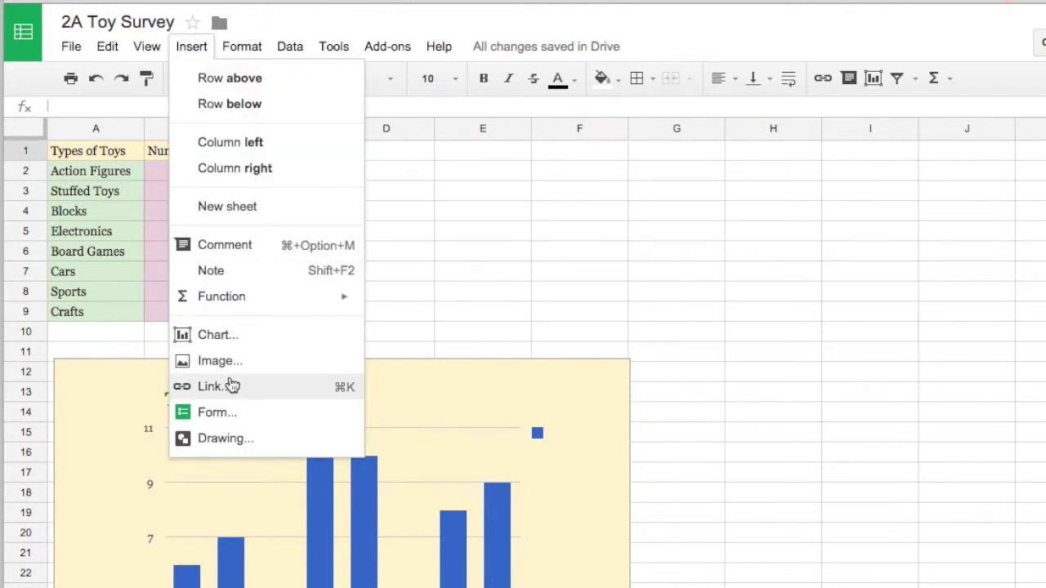
pyautogui.click(224, 443)
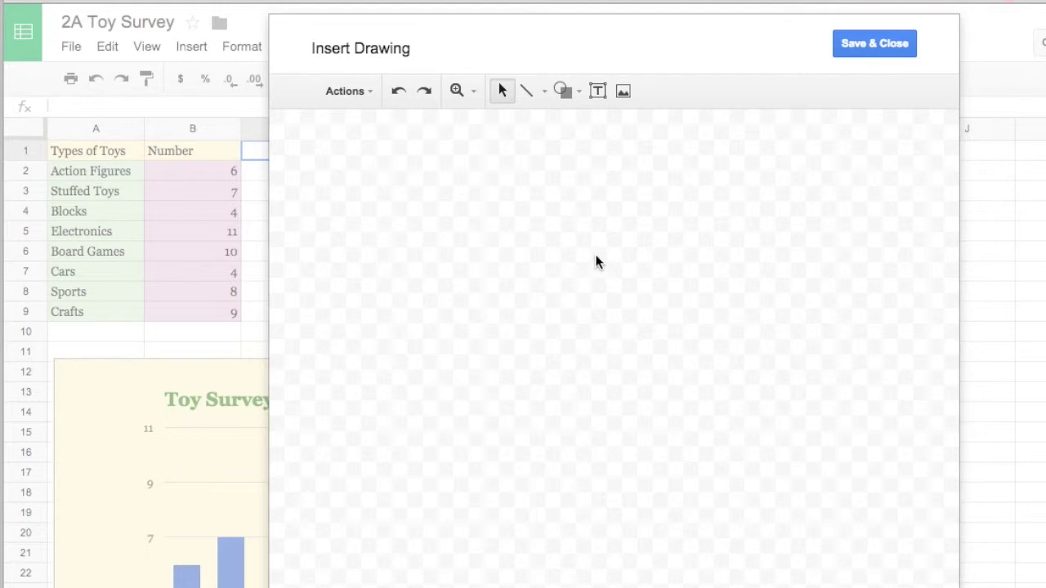
pyautogui.click(545, 92)
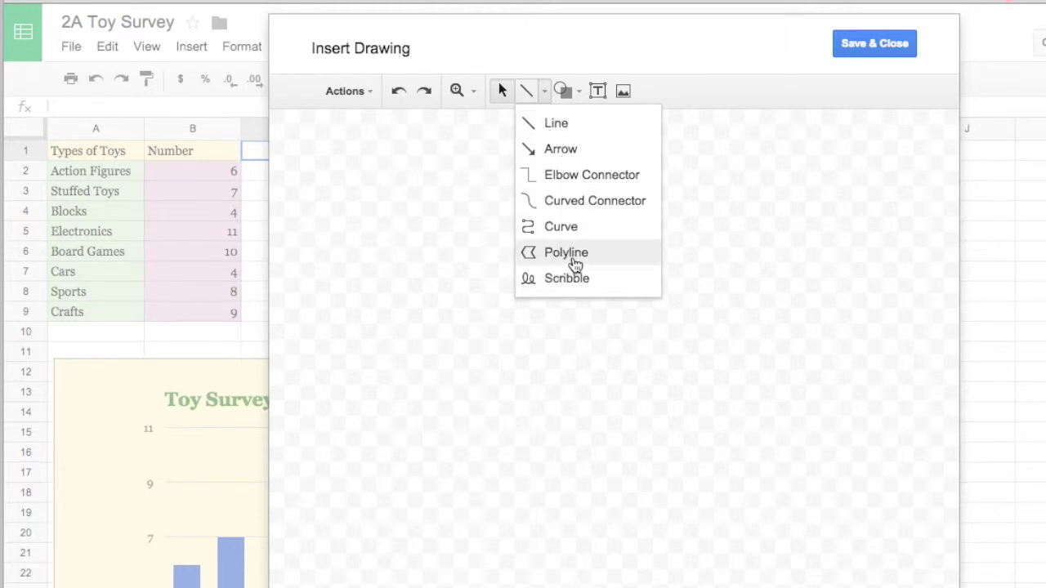
# Step: Draw a slanted four-sided polyline shape, closing it at its start point
pyautogui.click(576, 263)
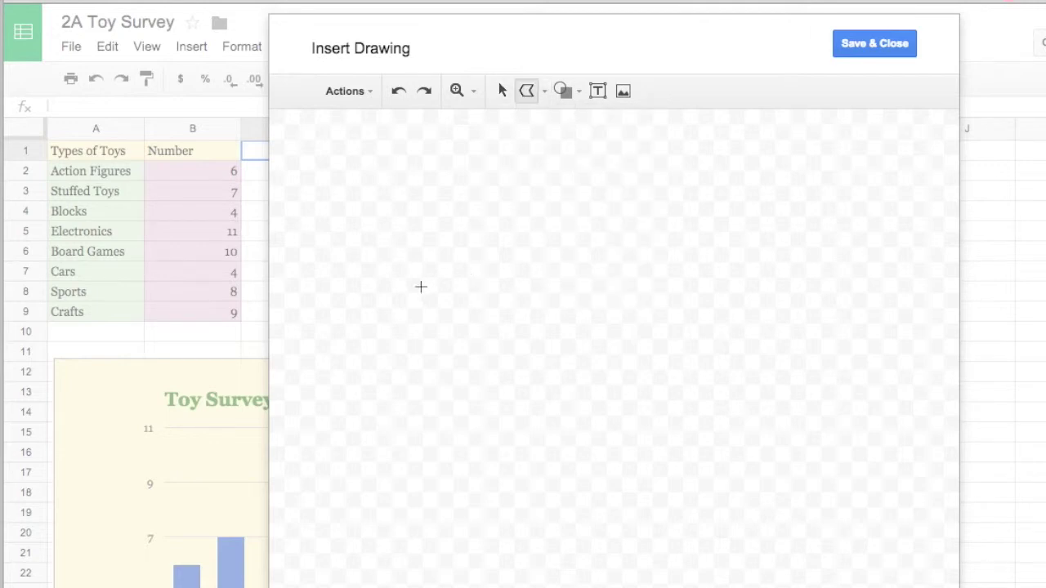
pyautogui.click(491, 226)
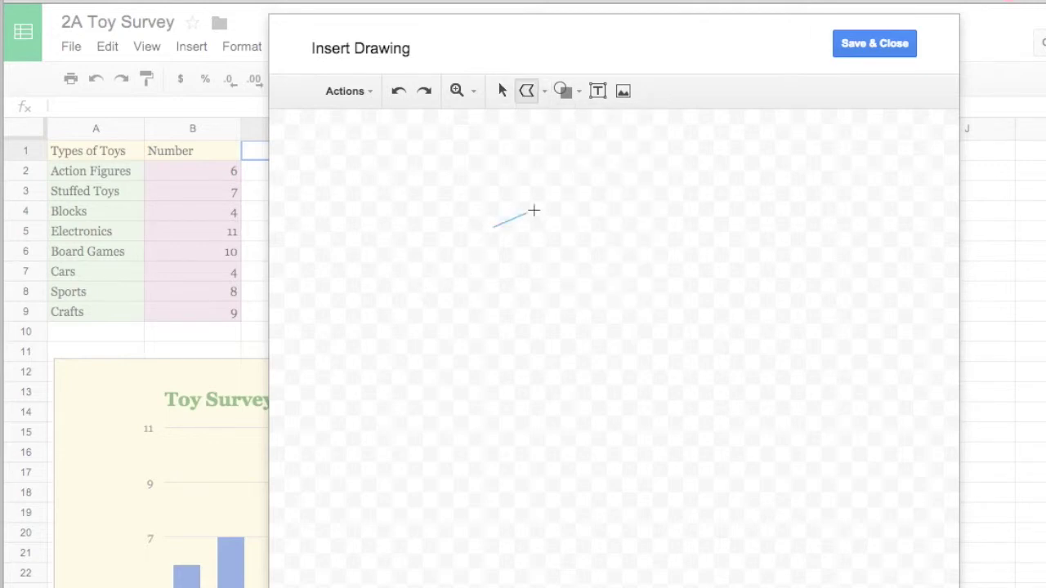
pyautogui.click(623, 188)
pyautogui.click(627, 302)
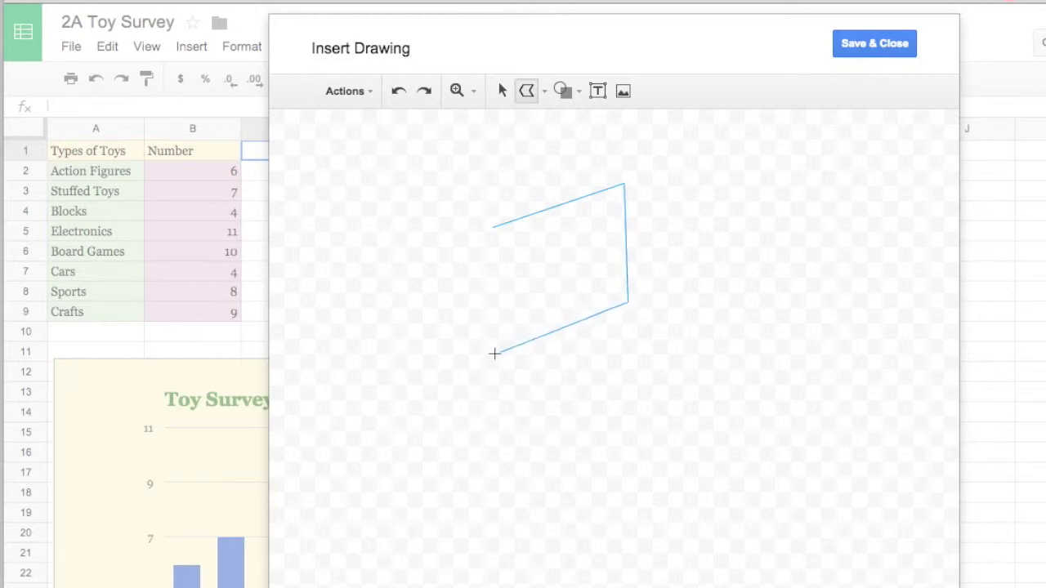
pyautogui.click(493, 355)
pyautogui.click(489, 228)
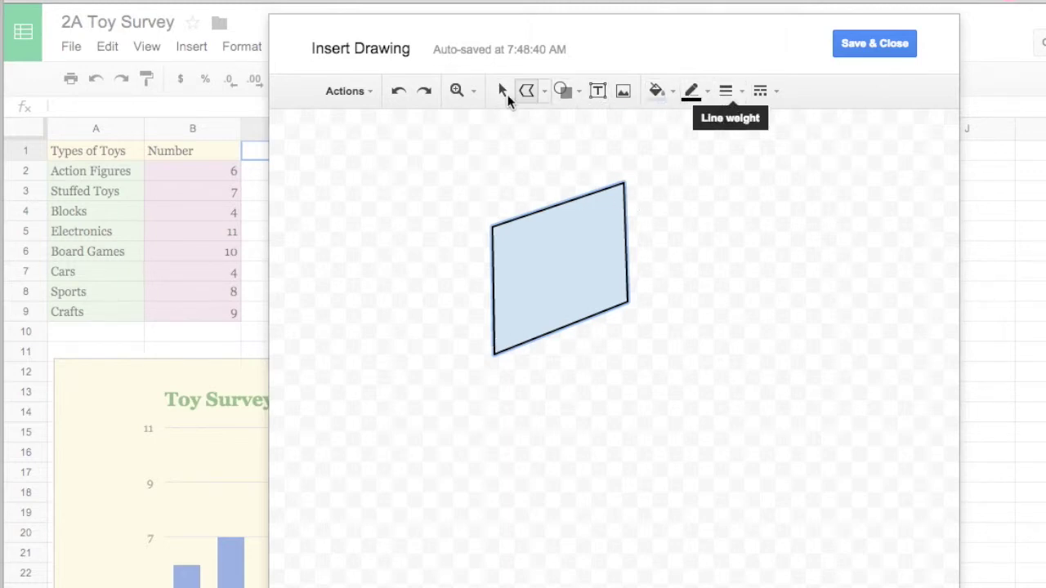
pyautogui.click(544, 92)
pyautogui.click(551, 125)
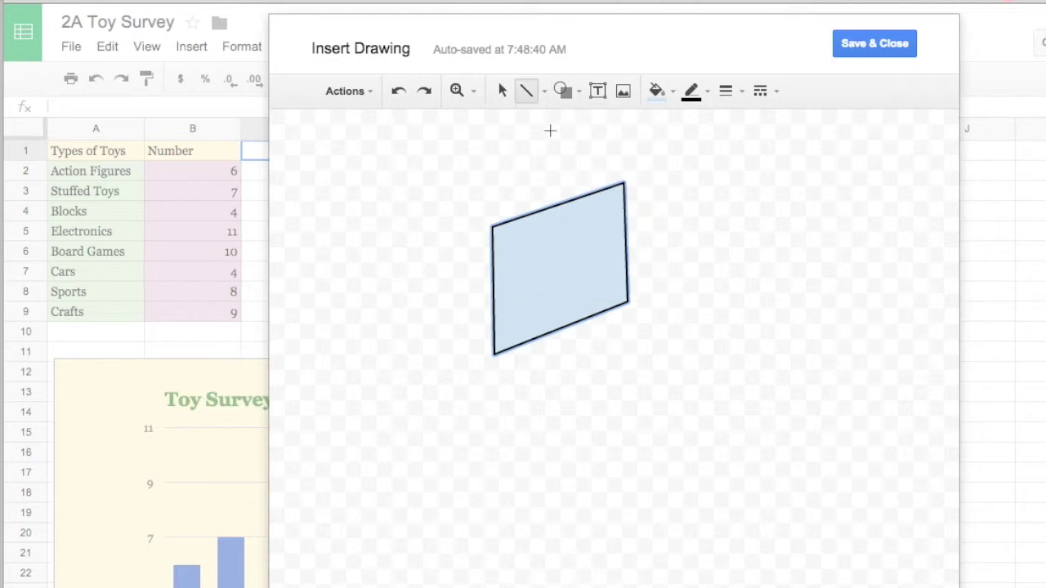
pyautogui.moveTo(733, 153)
pyautogui.mouseDown()
pyautogui.moveTo(824, 245)
pyautogui.moveTo(784, 287)
pyautogui.mouseUp()
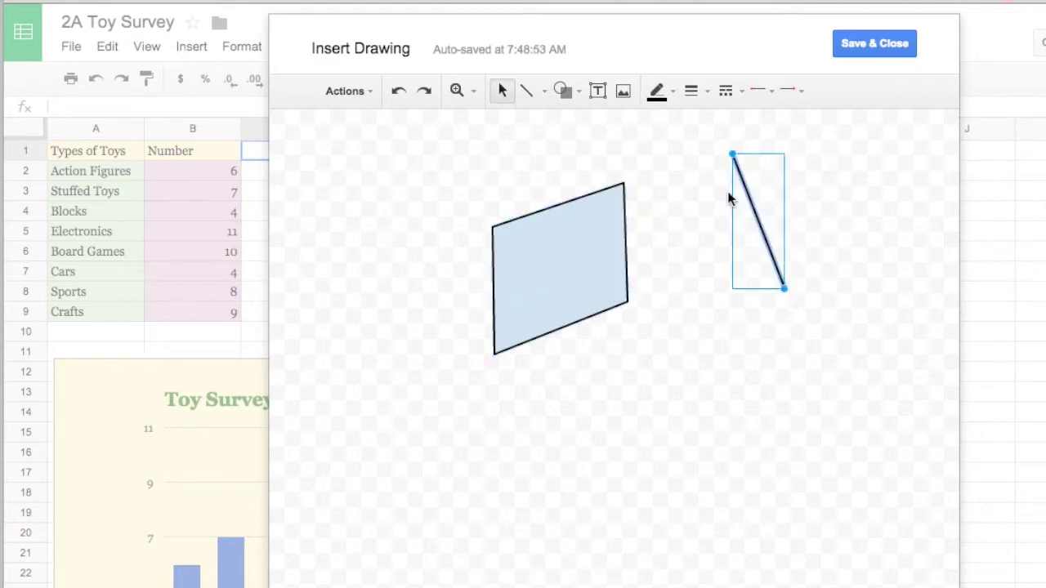
pyautogui.click(531, 92)
pyautogui.moveTo(729, 163)
pyautogui.mouseDown()
pyautogui.moveTo(670, 236)
pyautogui.moveTo(785, 288)
pyautogui.mouseUp()
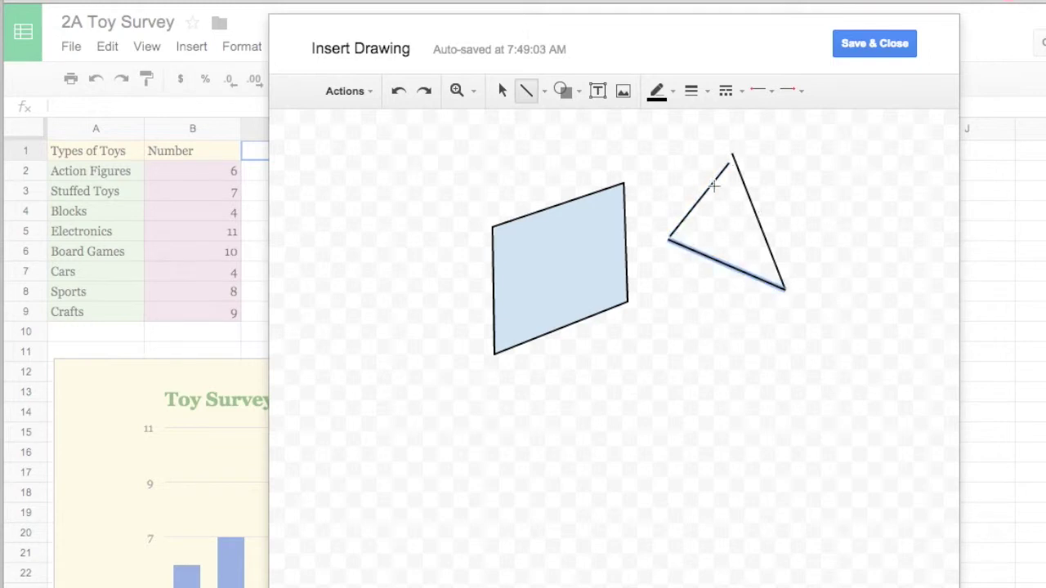
pyautogui.hotkey('ctrl', 'z')
pyautogui.hotkey('ctrl', 'z')
pyautogui.hotkey('ctrl', 'z')
pyautogui.hotkey('ctrl', 'z')
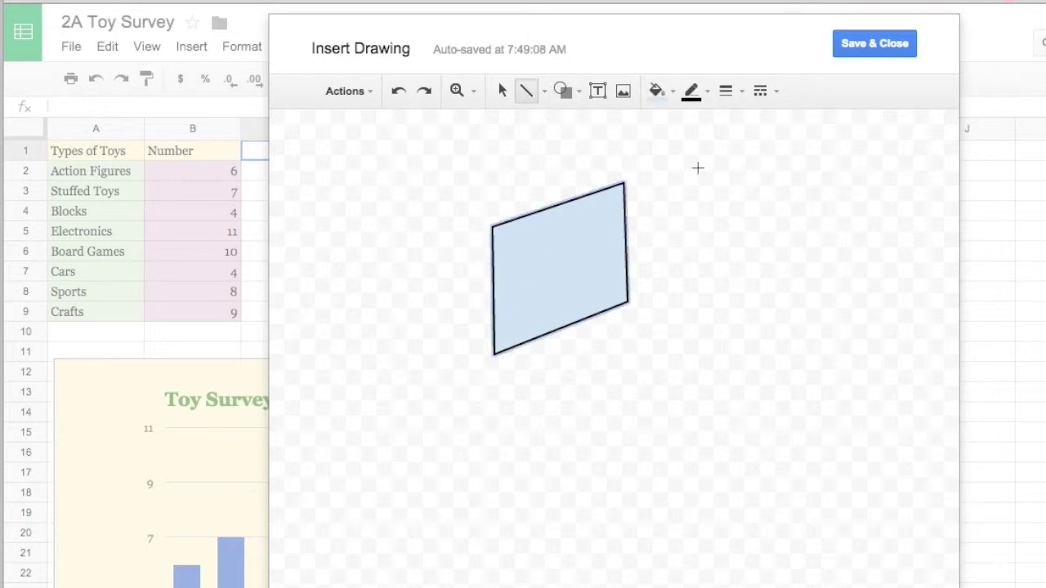
pyautogui.click(544, 92)
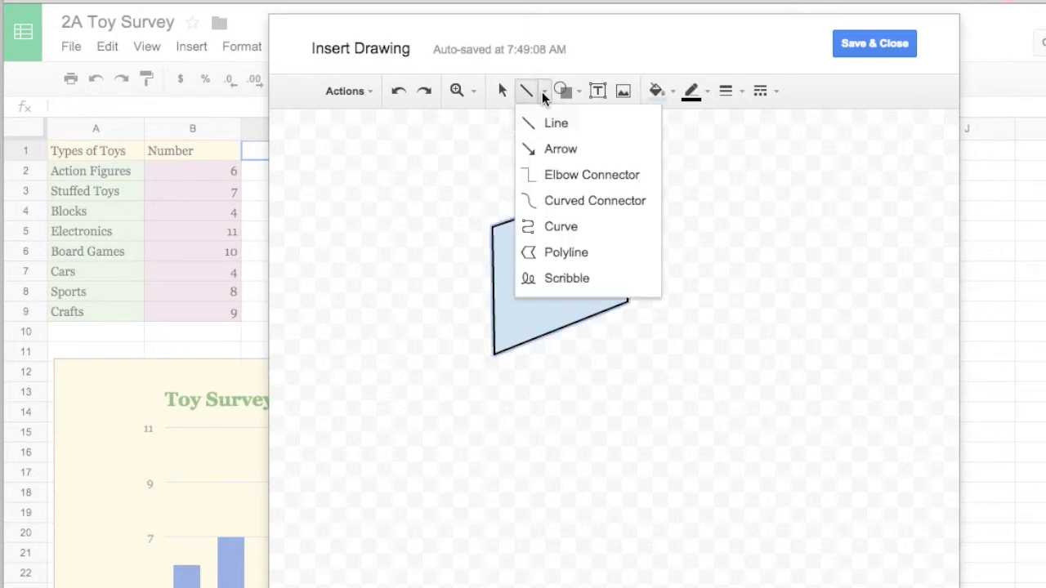
# Step: Draw the laptop base as a closed polyline joined to the lid's corner
pyautogui.click(576, 255)
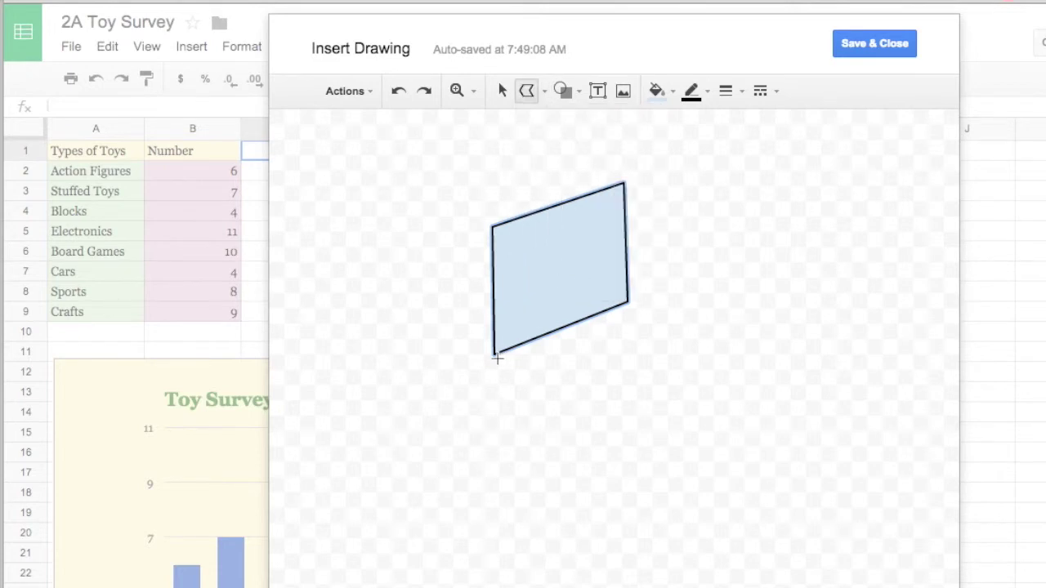
pyautogui.click(496, 356)
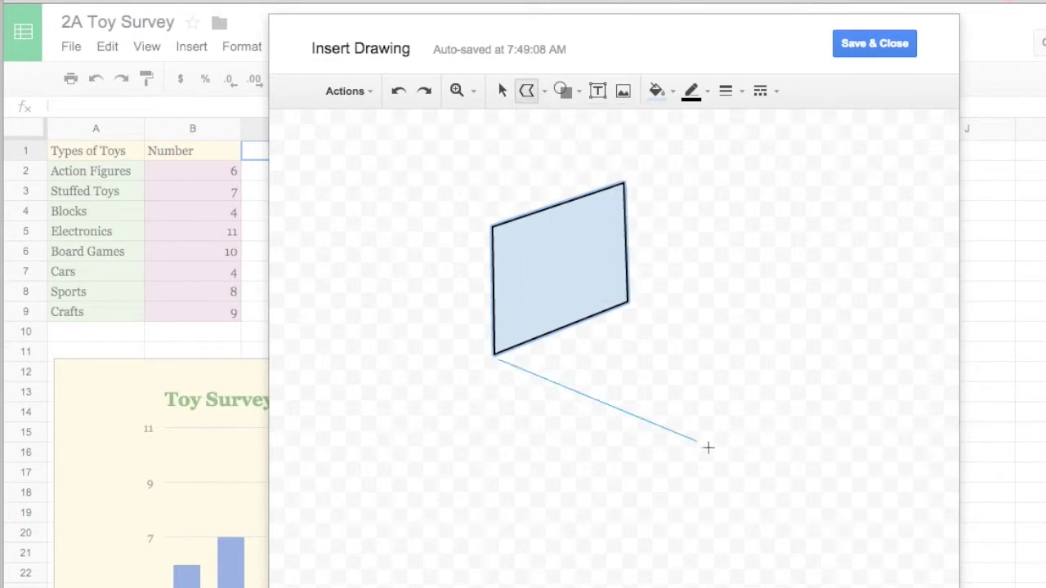
pyautogui.click(660, 424)
pyautogui.click(810, 347)
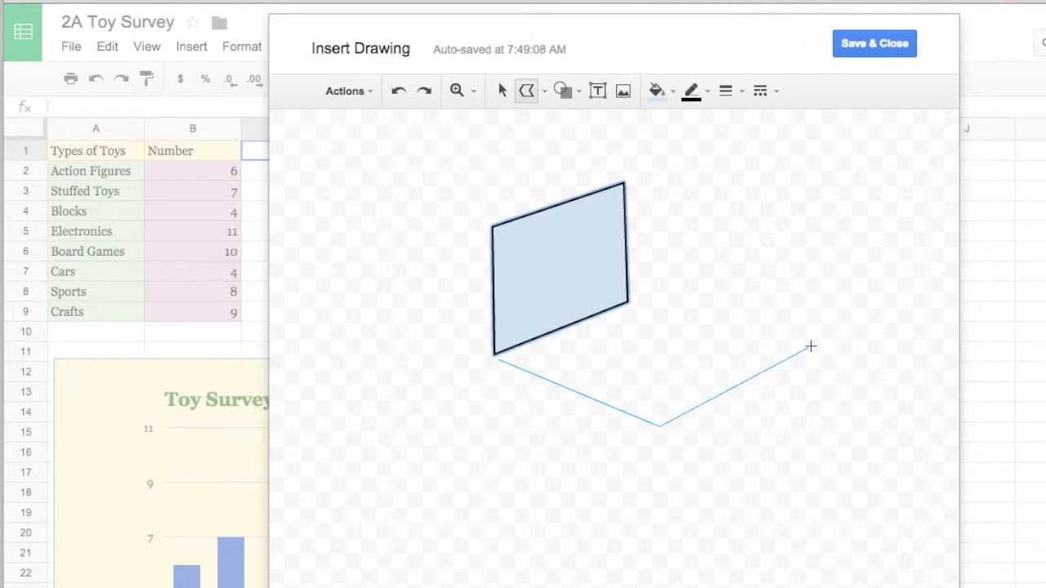
pyautogui.click(632, 307)
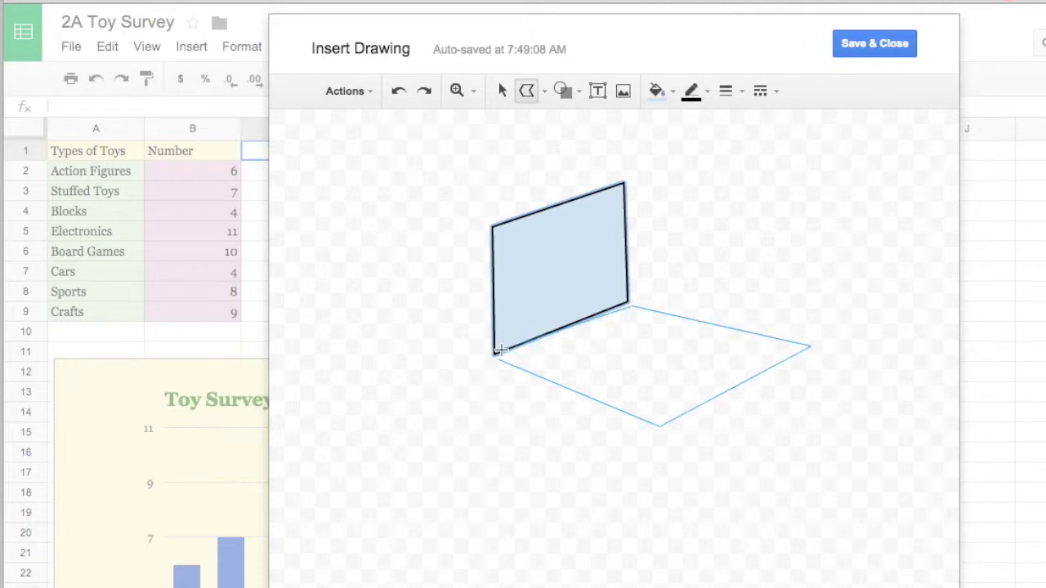
pyautogui.click(500, 361)
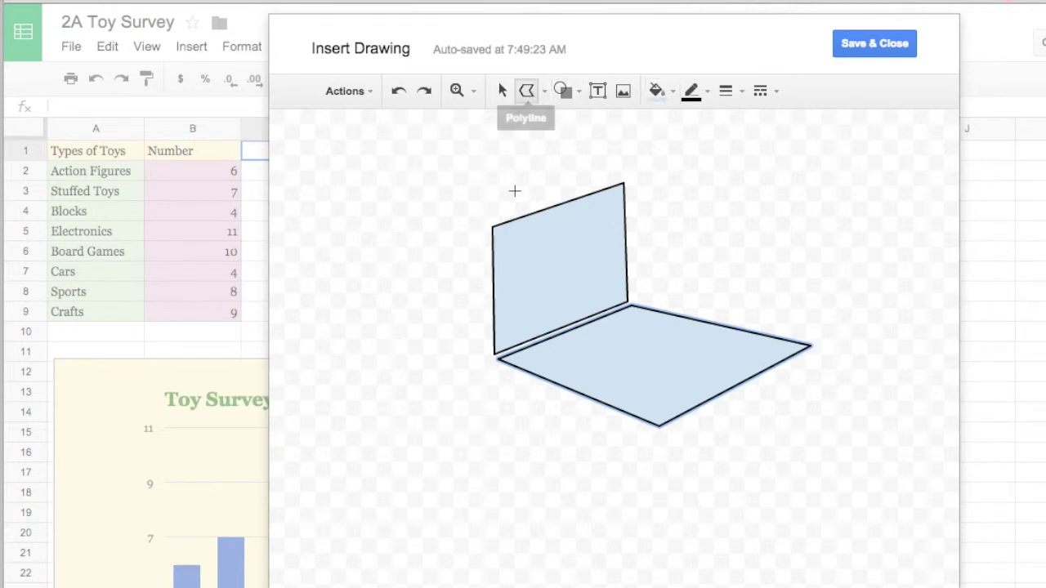
# Step: Draw the inset screen outline inside the lid, undoing a stray leftover line
pyautogui.click(507, 240)
pyautogui.click(510, 324)
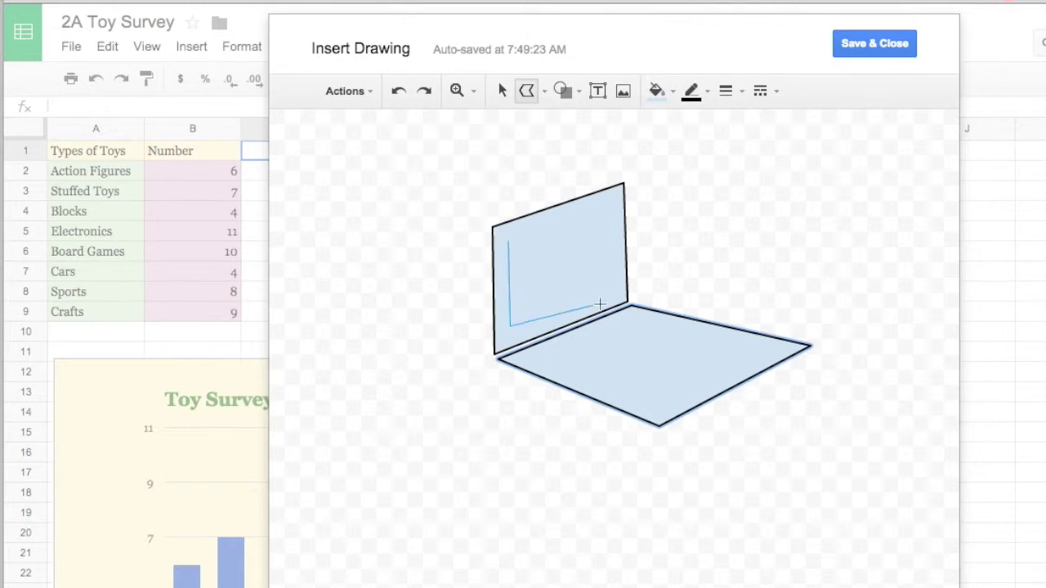
pyautogui.click(613, 287)
pyautogui.click(611, 203)
pyautogui.click(507, 240)
pyautogui.click(508, 240)
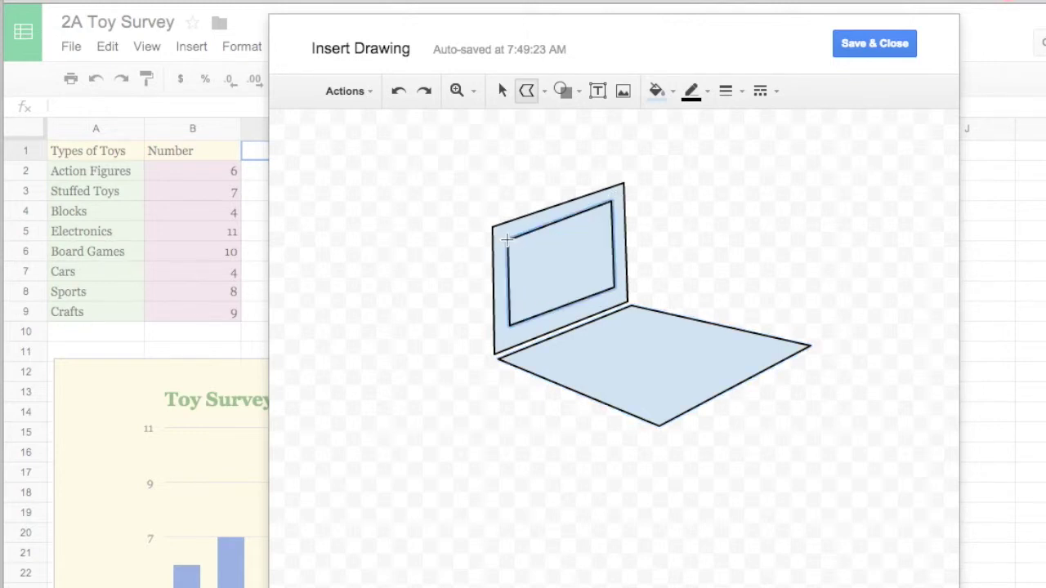
pyautogui.doubleClick(599, 314)
pyautogui.hotkey('ctrl', 'z')
# Step: Draw the inset keyboard area shape on the laptop base
pyautogui.click(632, 317)
pyautogui.click(532, 361)
pyautogui.click(637, 400)
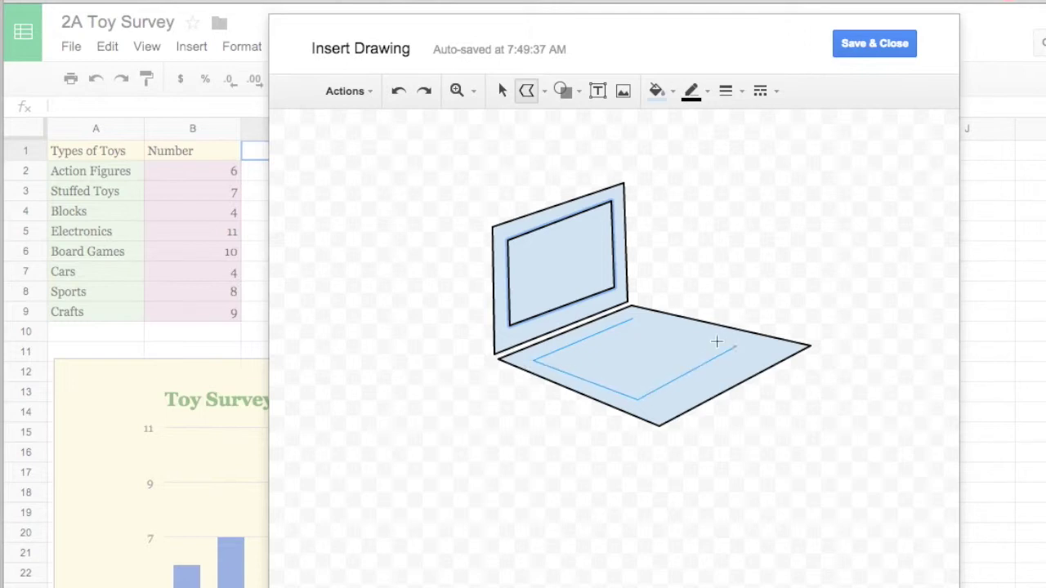
pyautogui.click(736, 347)
pyautogui.click(631, 319)
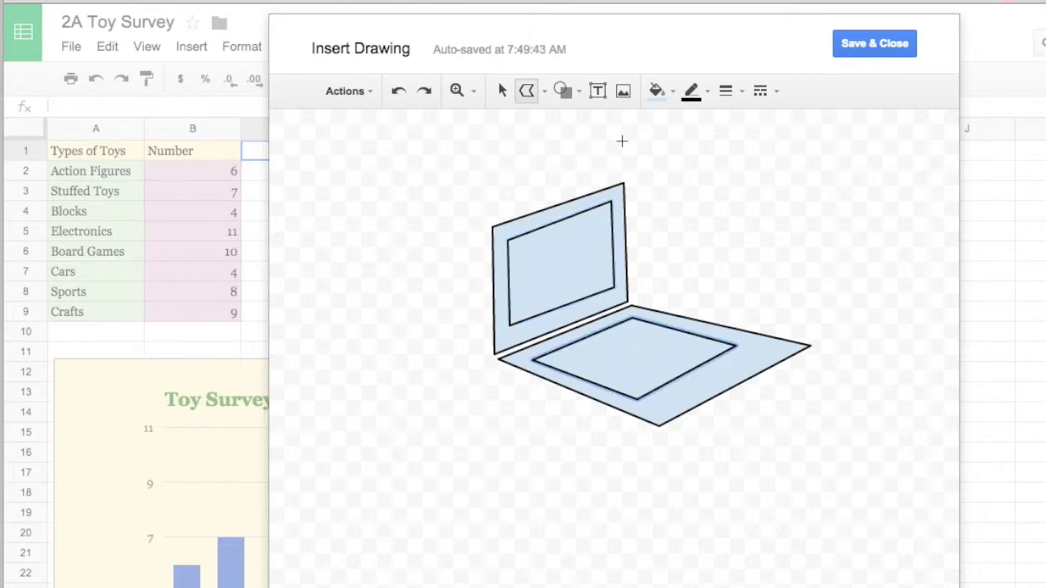
# Step: Fill the keyboard area light grey and the laptop screen black
pyautogui.click(502, 93)
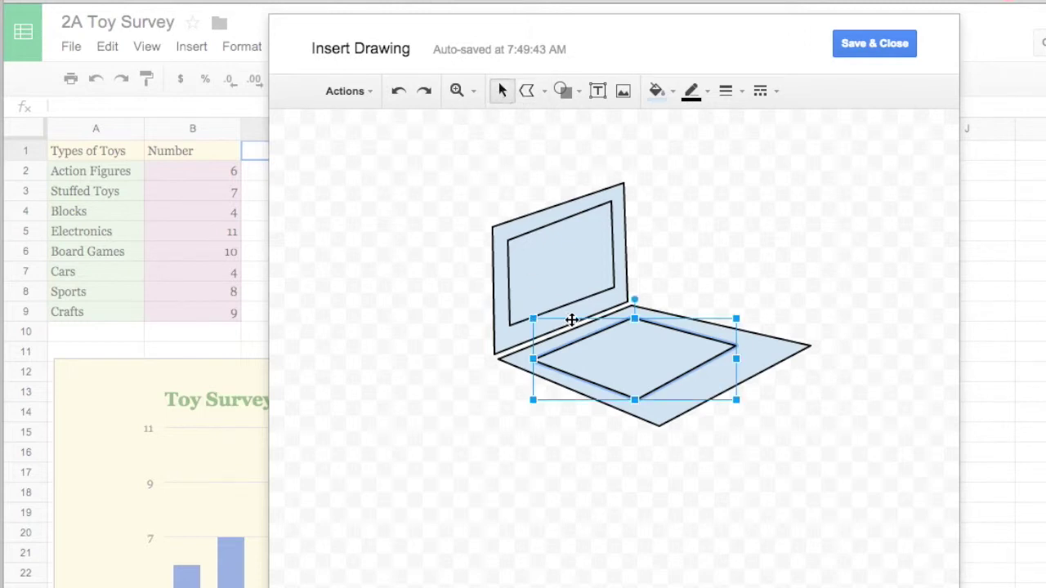
pyautogui.click(567, 269)
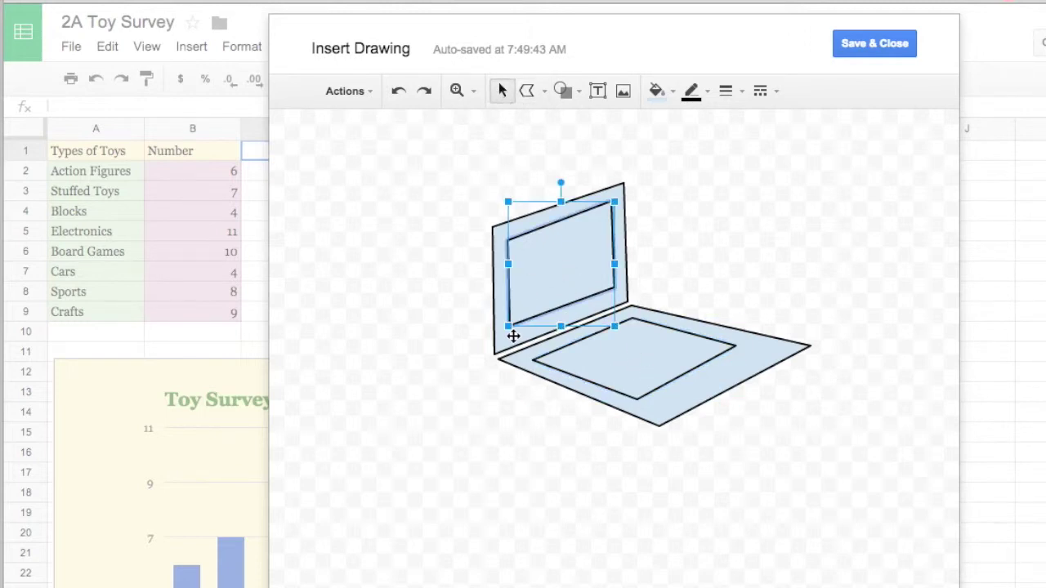
pyautogui.click(659, 367)
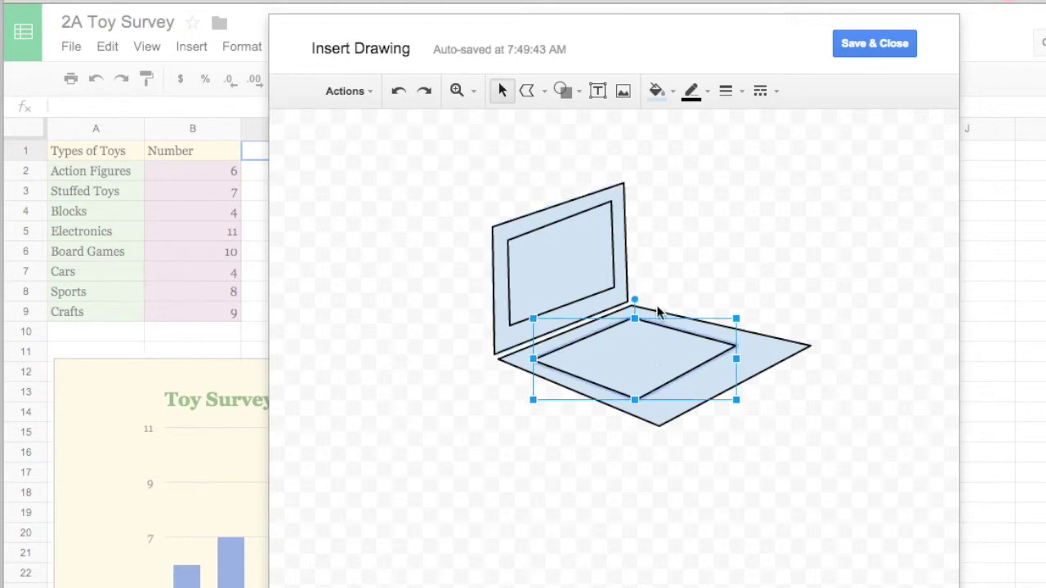
pyautogui.click(673, 95)
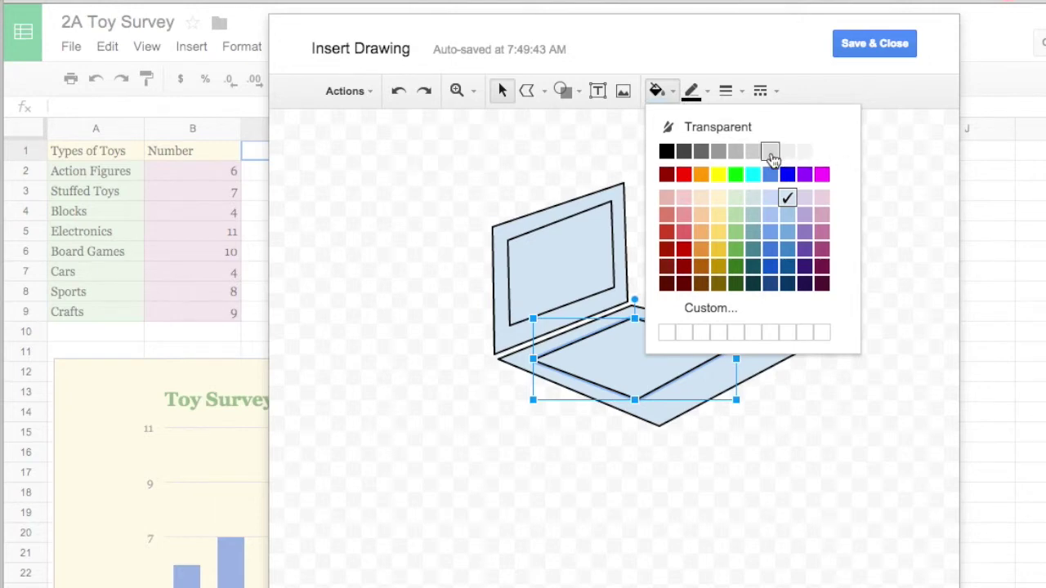
pyautogui.click(770, 153)
pyautogui.click(551, 256)
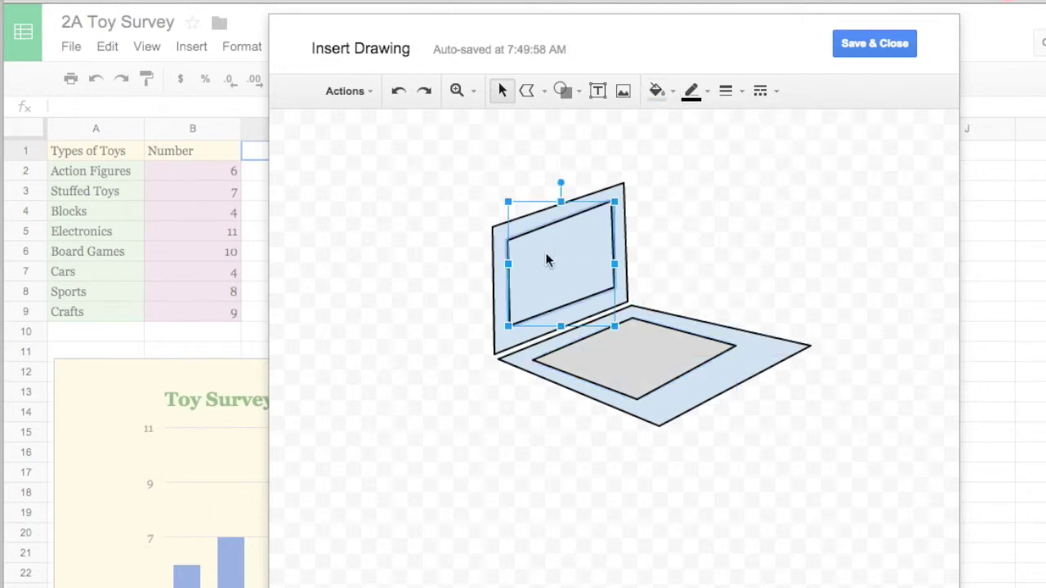
pyautogui.click(673, 94)
pyautogui.click(667, 151)
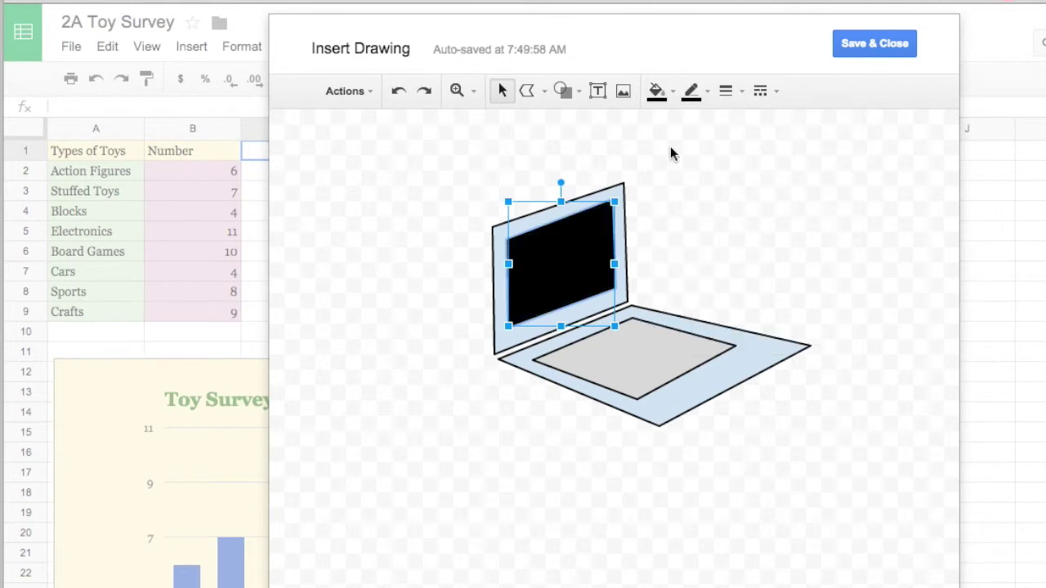
# Step: Fill the laptop lid and base dark grey, then deselect all shapes
pyautogui.click(524, 334)
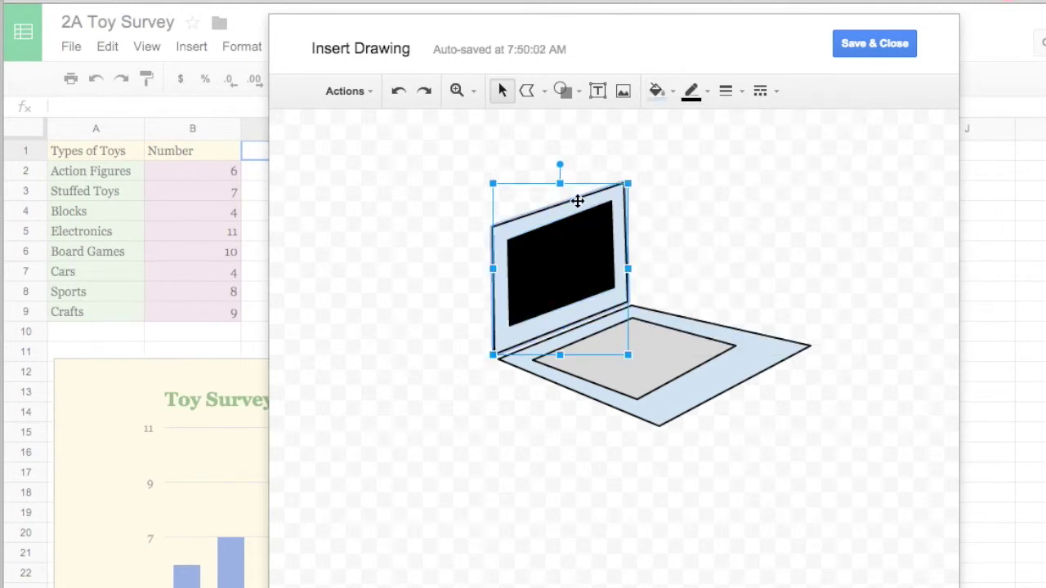
pyautogui.click(673, 90)
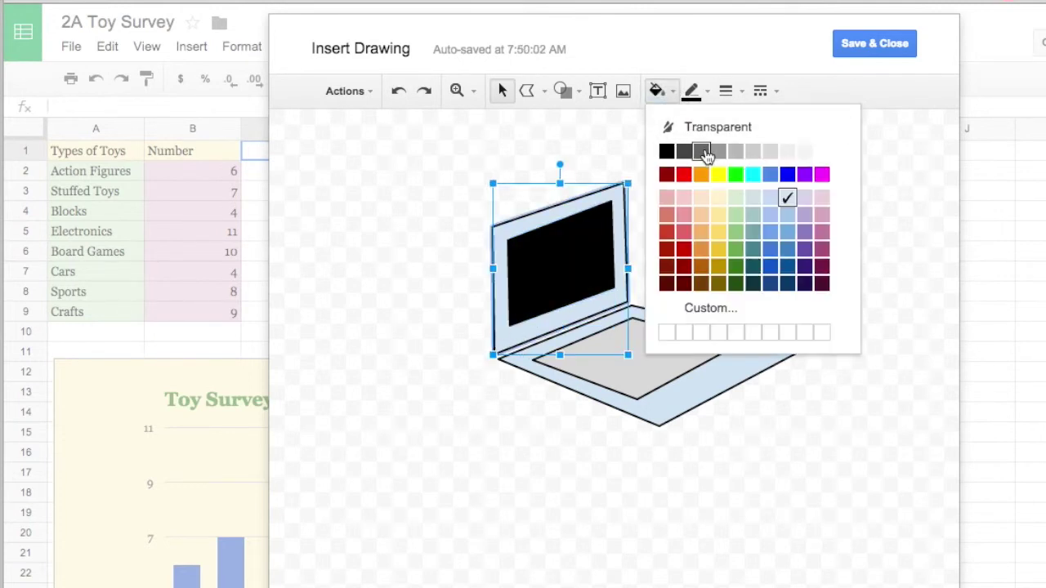
pyautogui.click(697, 153)
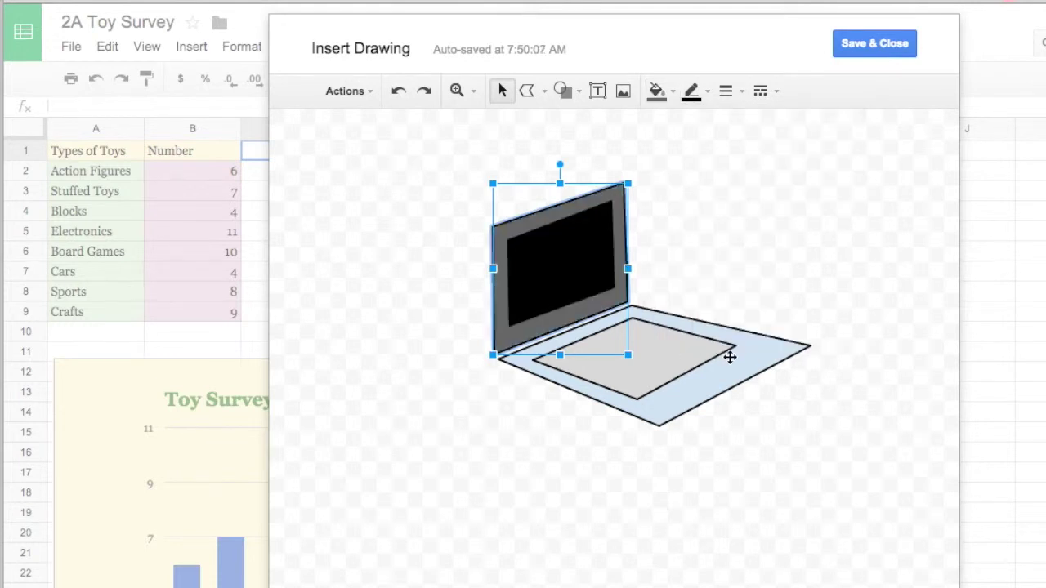
pyautogui.click(754, 368)
pyautogui.click(663, 91)
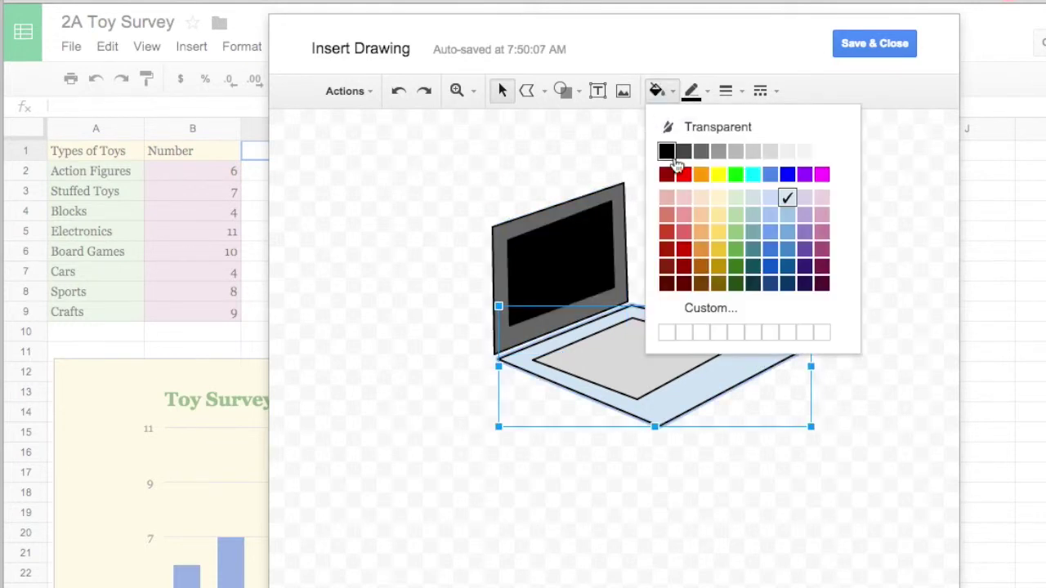
pyautogui.click(702, 153)
pyautogui.click(810, 243)
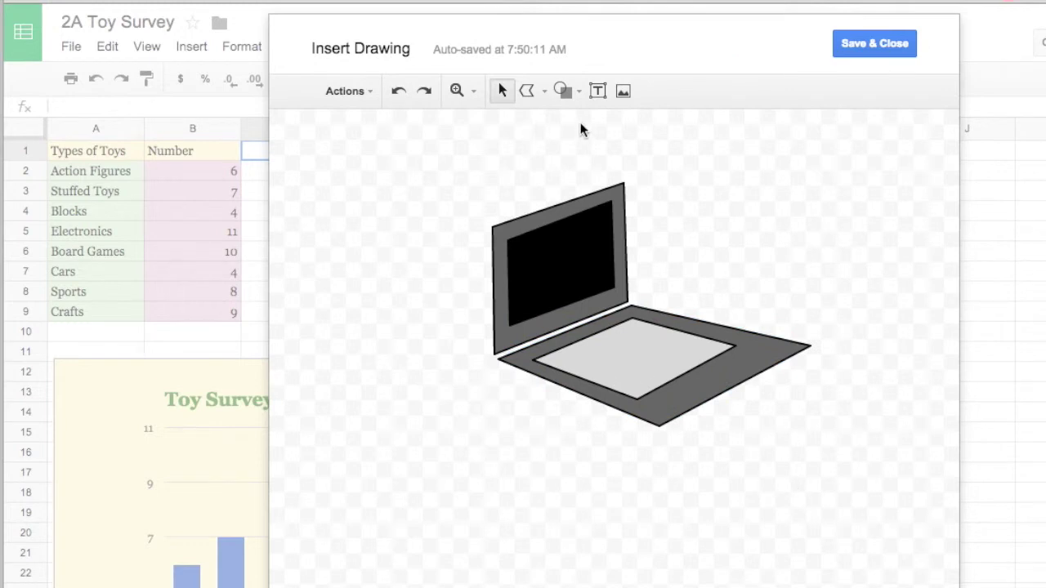
pyautogui.click(543, 93)
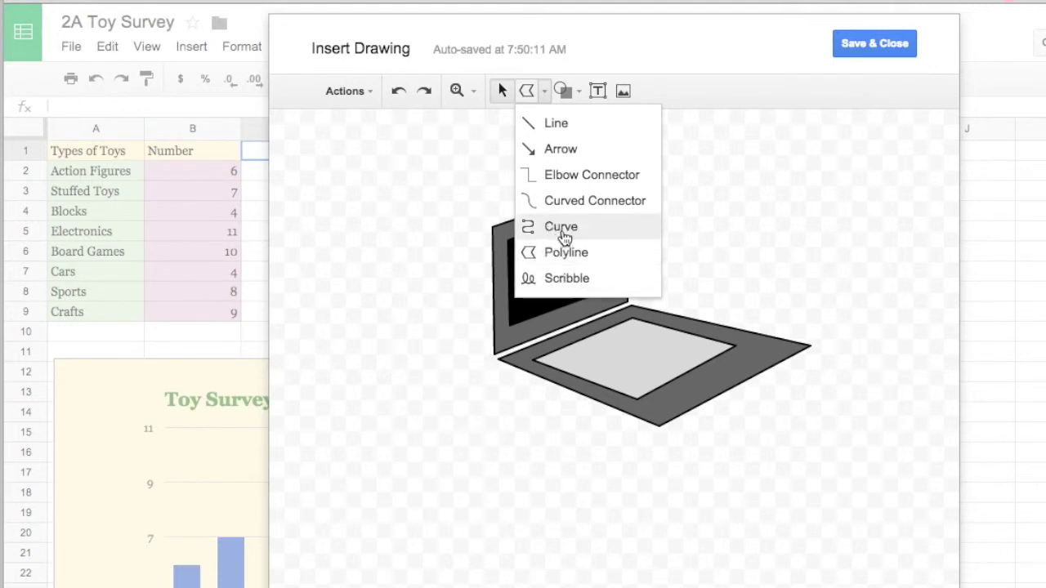
# Step: Draw a curved mouse shape and fill it white
pyautogui.click(562, 229)
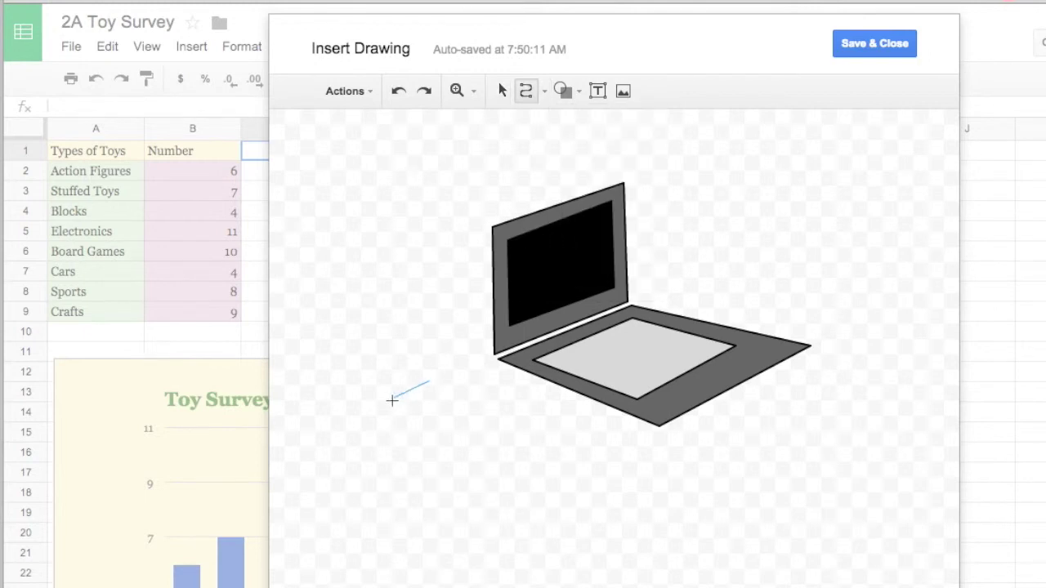
pyautogui.click(420, 403)
pyautogui.click(455, 427)
pyautogui.click(490, 408)
pyautogui.click(430, 378)
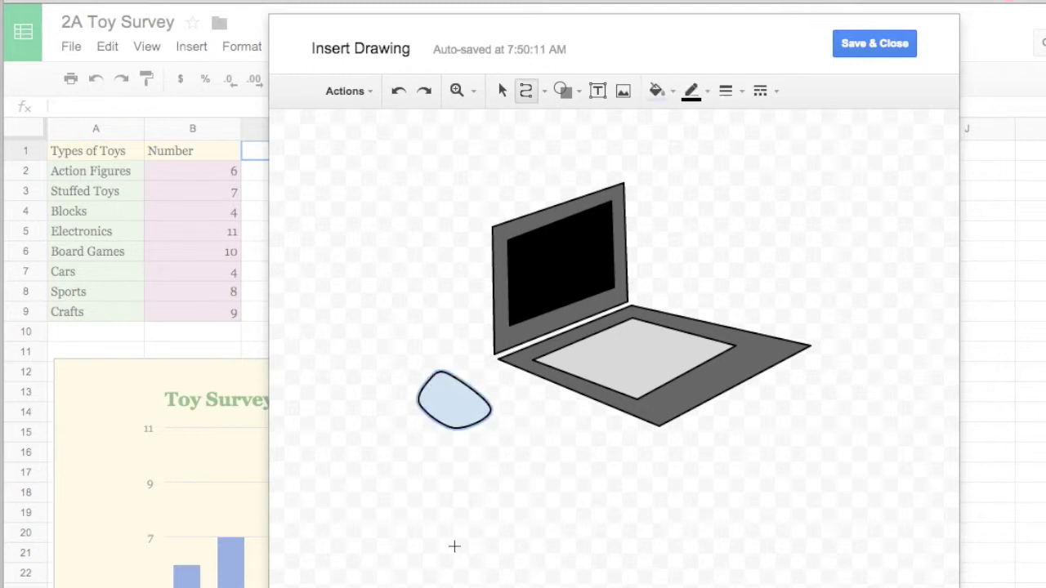
pyautogui.click(670, 91)
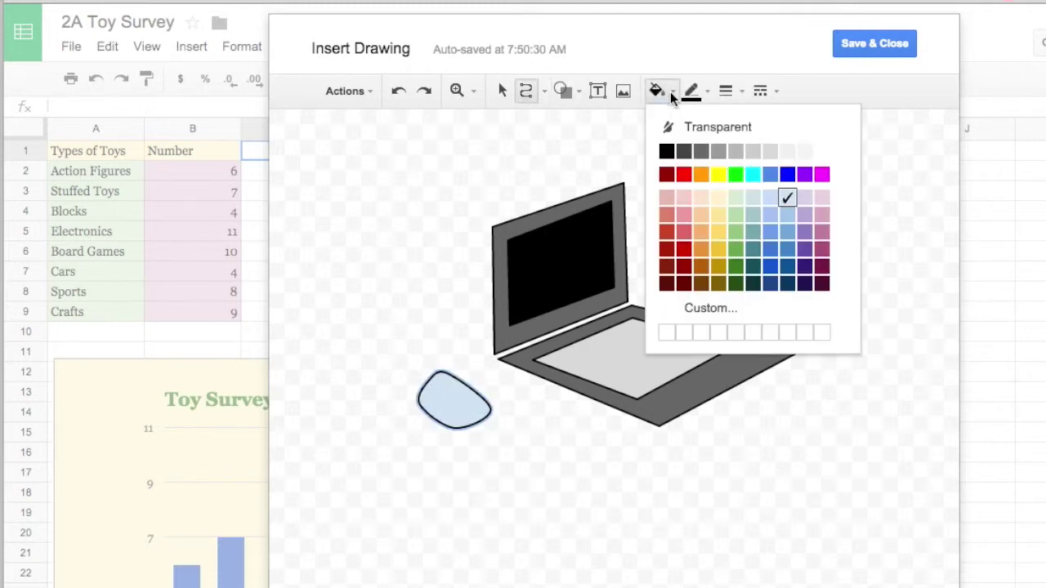
pyautogui.click(822, 152)
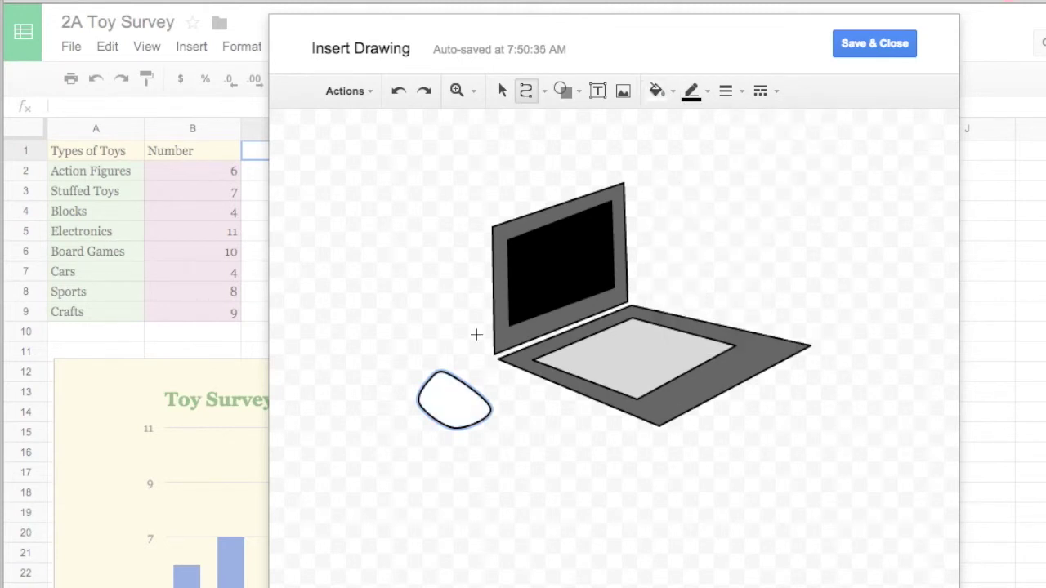
# Step: Scribble a cord from the mouse to the laptop base
pyautogui.click(543, 91)
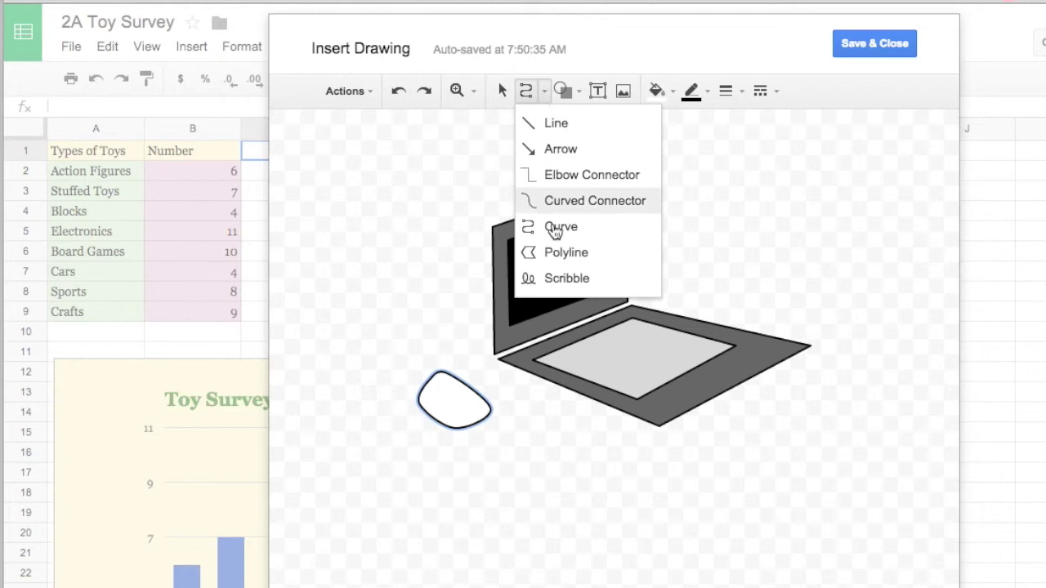
pyautogui.click(561, 283)
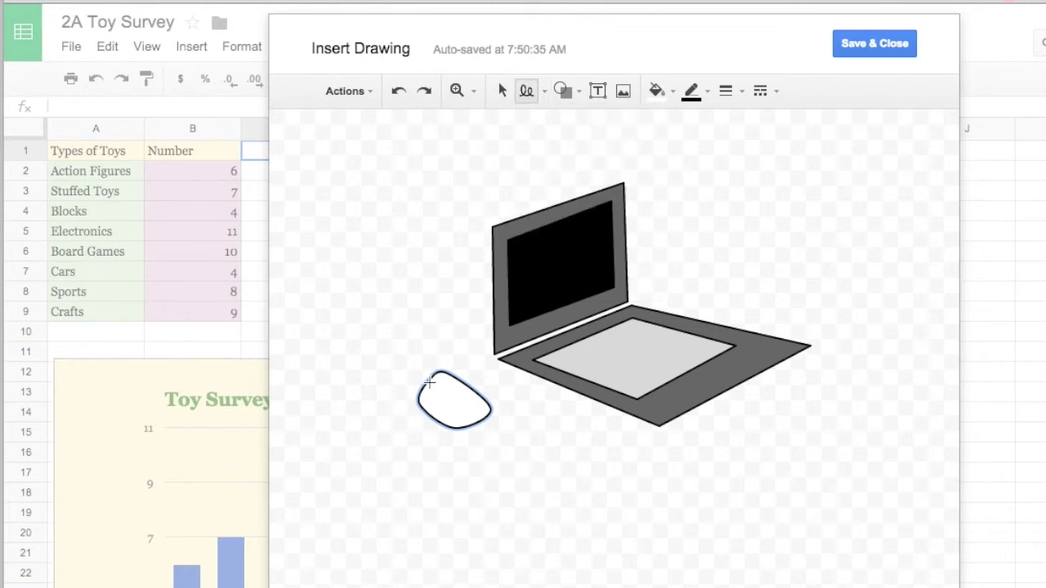
pyautogui.moveTo(404, 368); pyautogui.dragTo(446, 357)
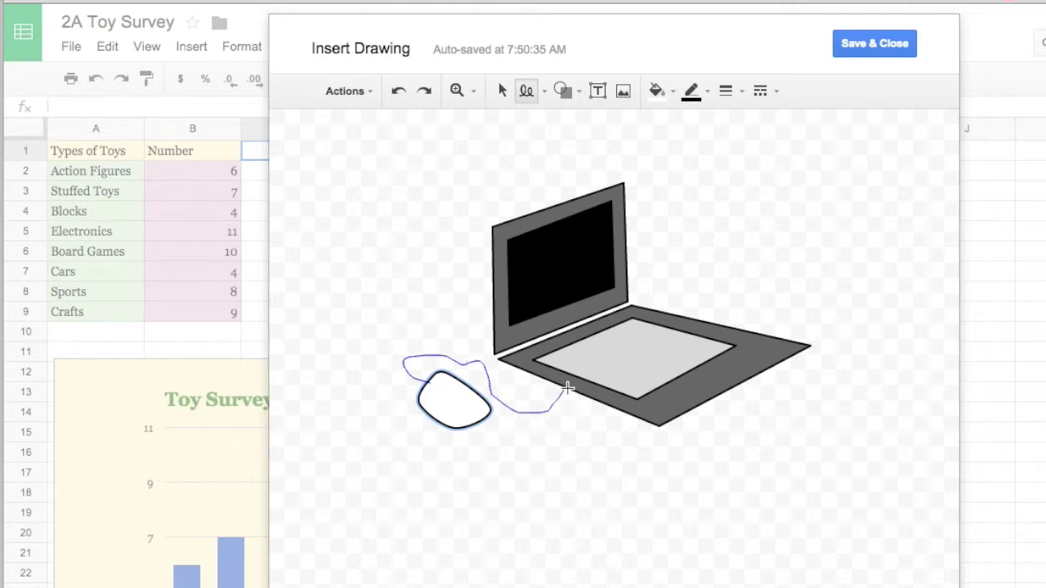
pyautogui.moveTo(568, 388); pyautogui.dragTo(567, 391)
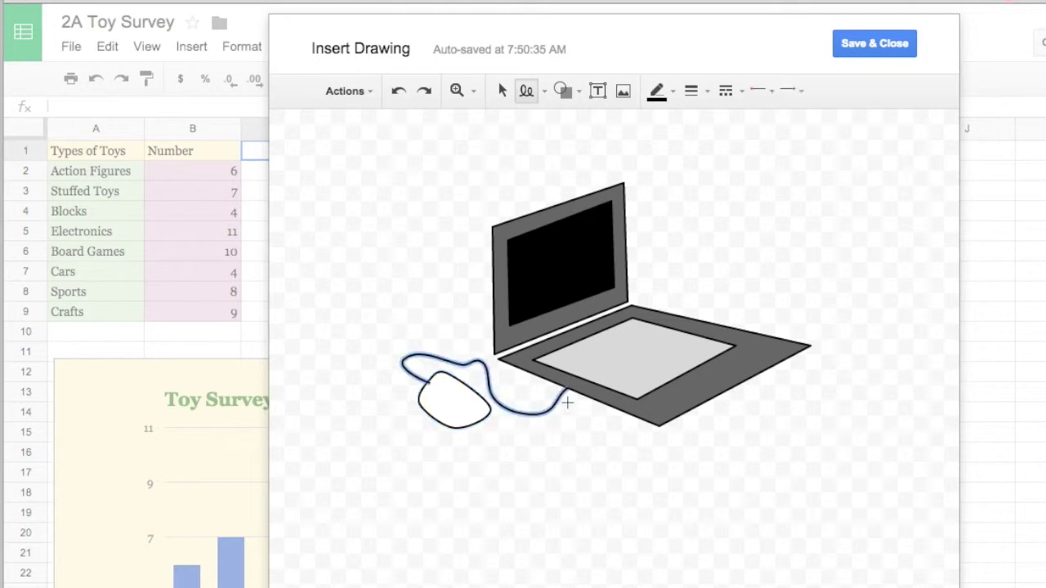
# Step: Draw an oval circle to the upper right of the laptop
pyautogui.click(578, 94)
pyautogui.moveTo(584, 123)
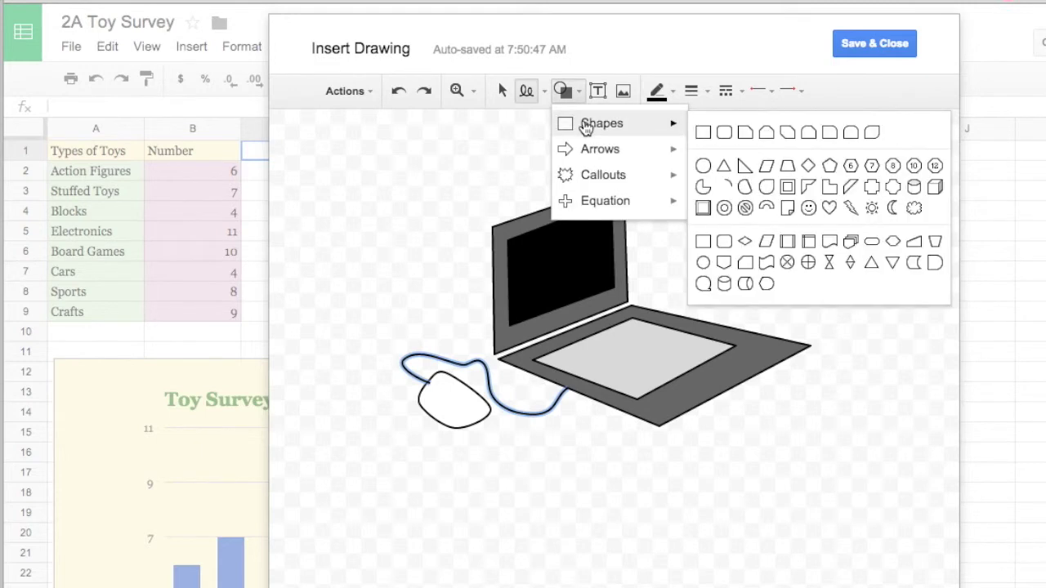
pyautogui.click(703, 167)
pyautogui.moveTo(780, 153); pyautogui.dragTo(901, 274)
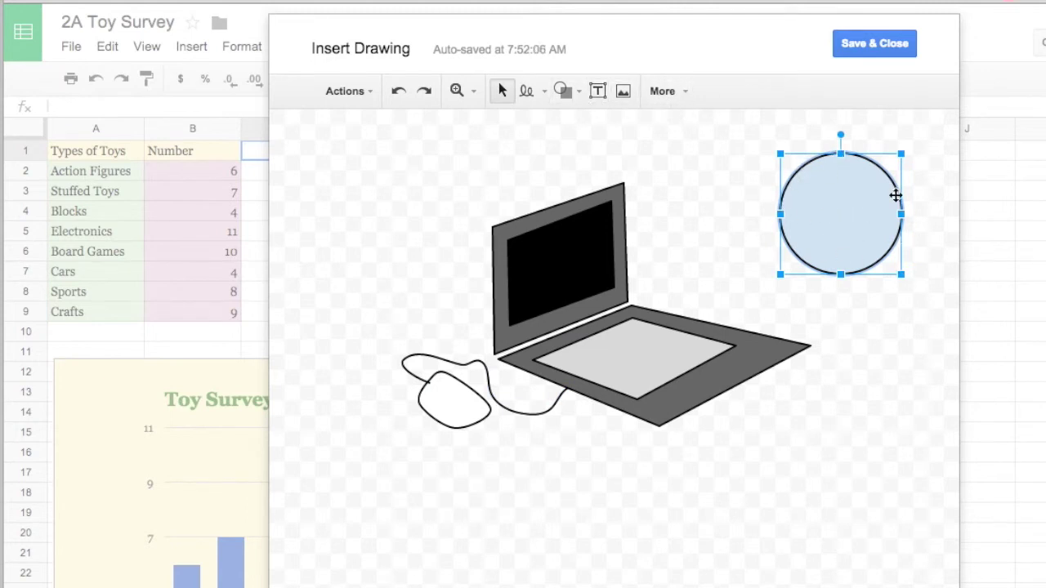
# Step: Browse the shape categories, line types and zoom options
pyautogui.click(571, 92)
pyautogui.moveTo(583, 149)
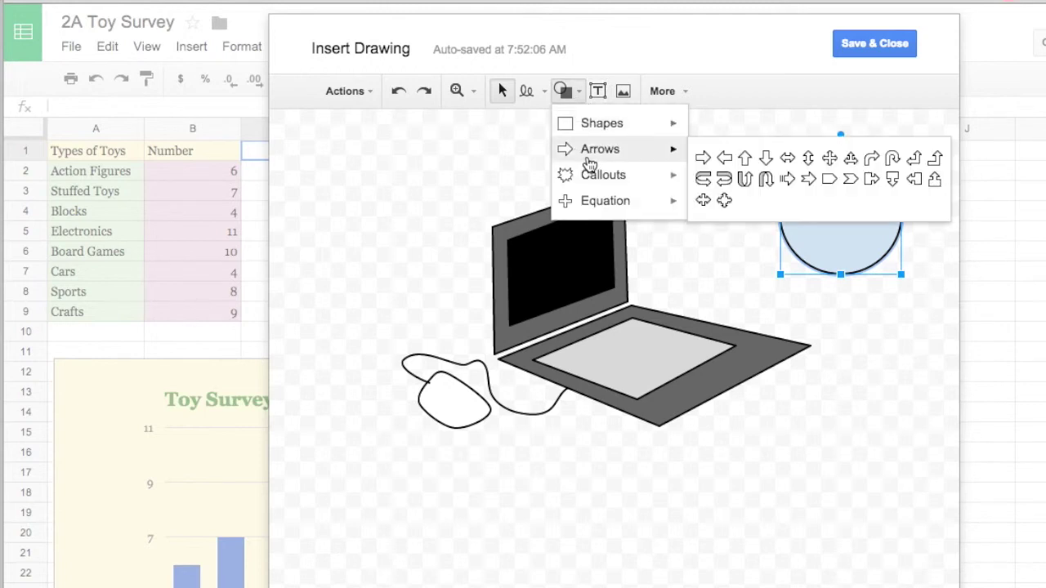
pyautogui.moveTo(606, 199)
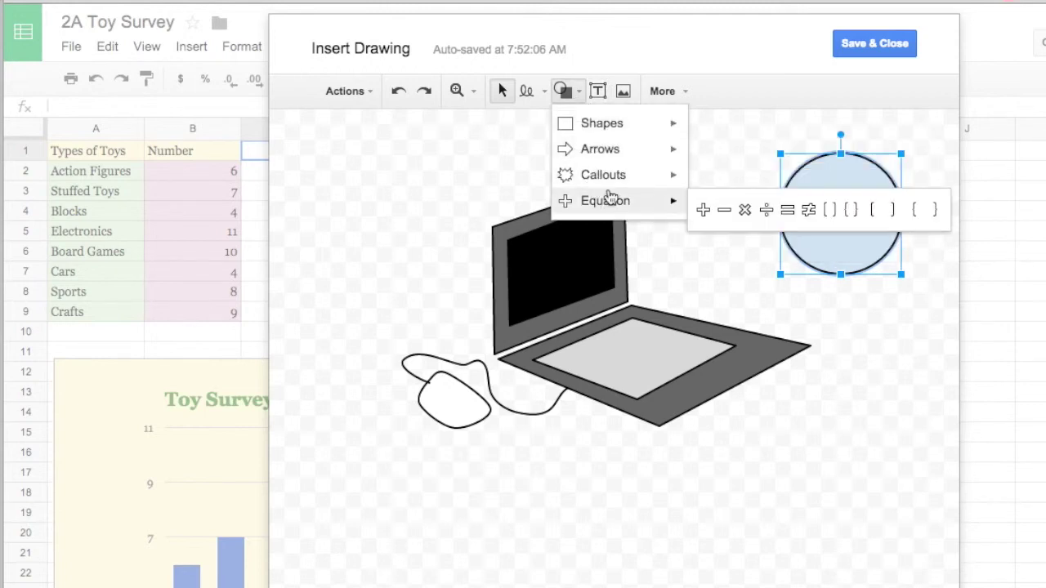
pyautogui.moveTo(635, 123)
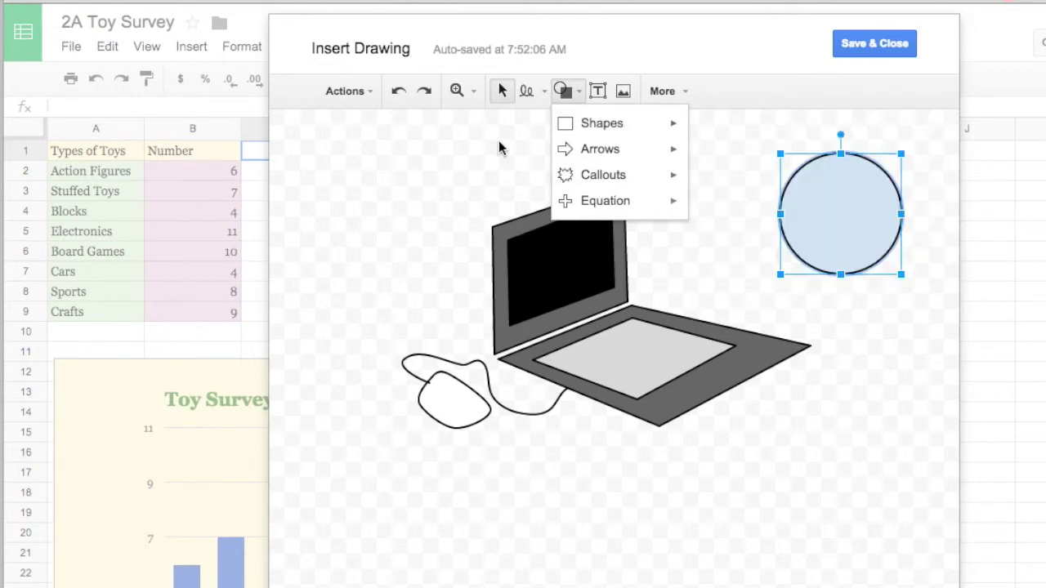
pyautogui.click(543, 92)
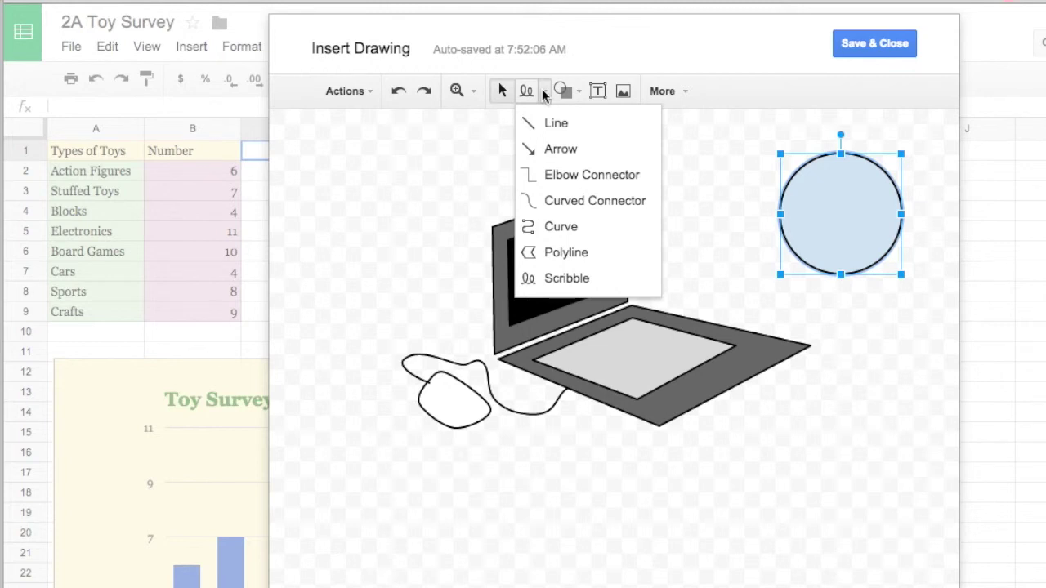
pyautogui.click(543, 92)
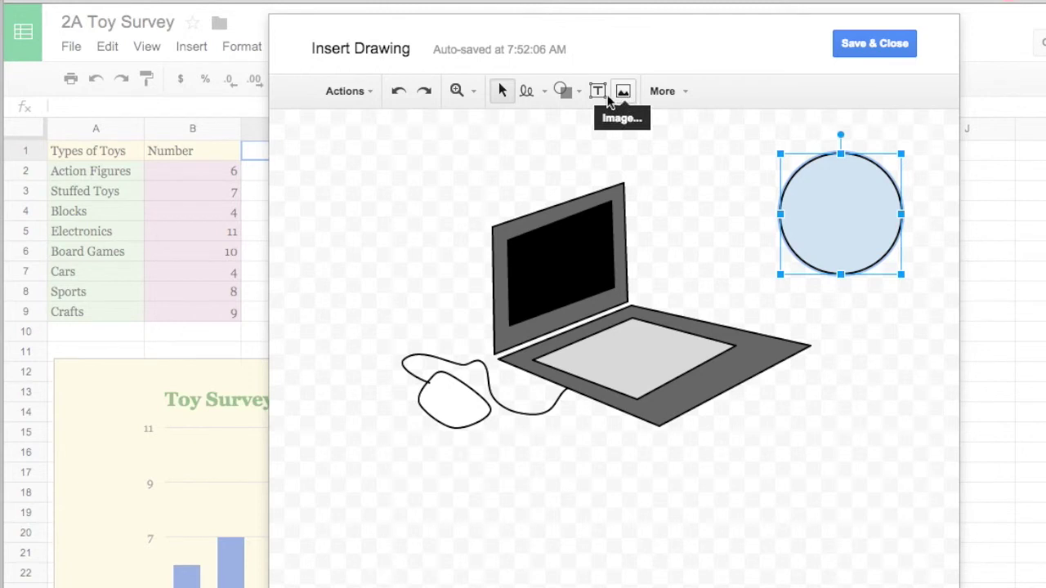
pyautogui.click(472, 93)
# Step: Move the circle closer to the laptop, undoing an accidental screen move
pyautogui.click(501, 93)
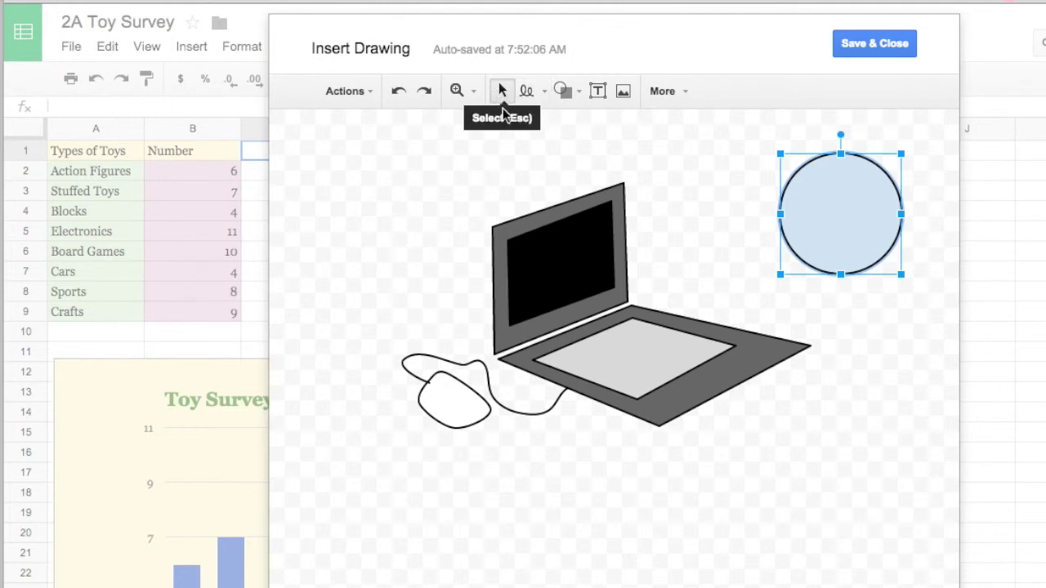
pyautogui.moveTo(818, 210); pyautogui.dragTo(748, 218)
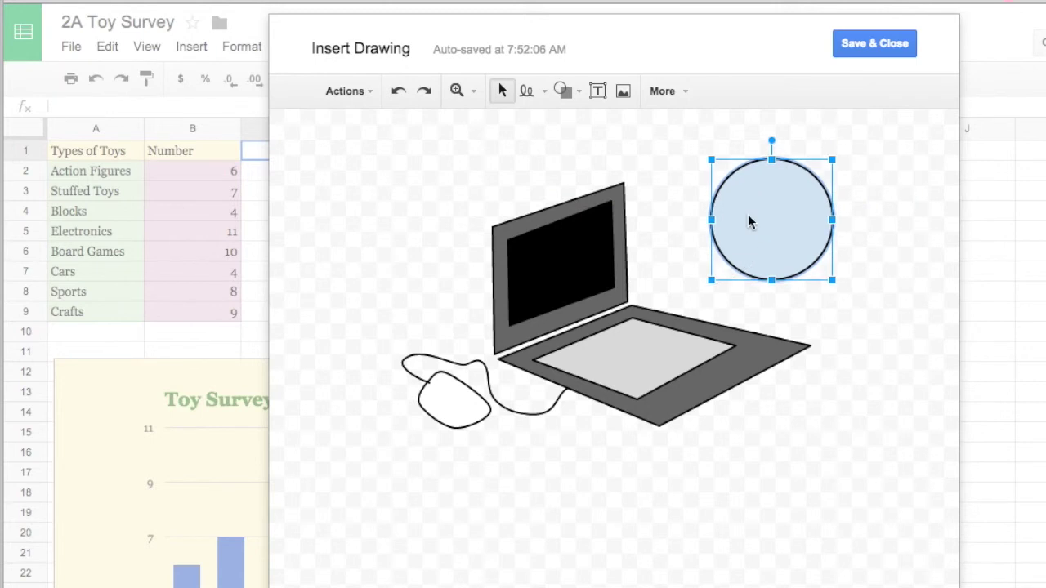
pyautogui.moveTo(573, 264); pyautogui.dragTo(466, 303)
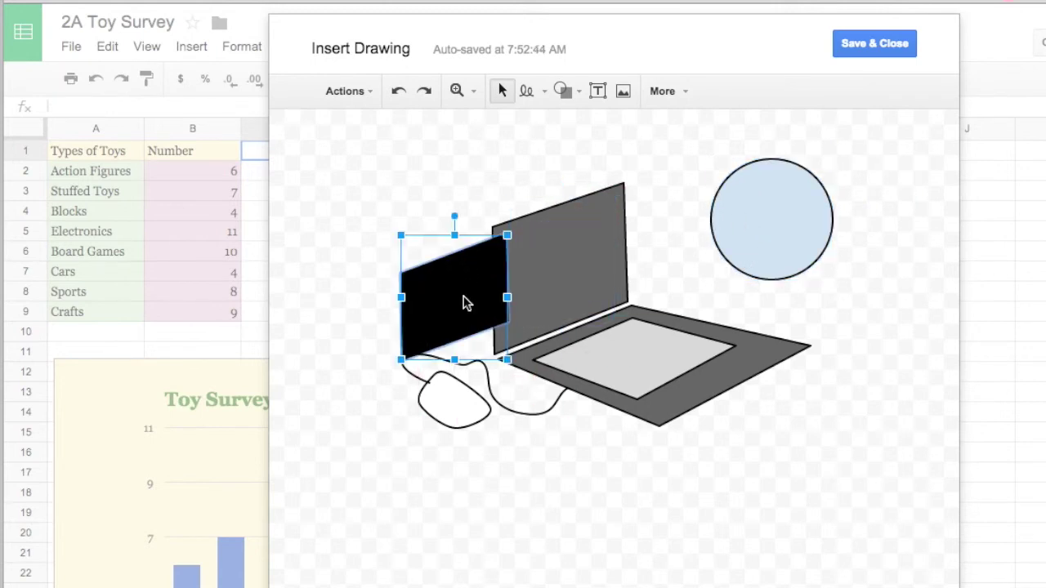
pyautogui.hotkey('ctrl', 'z')
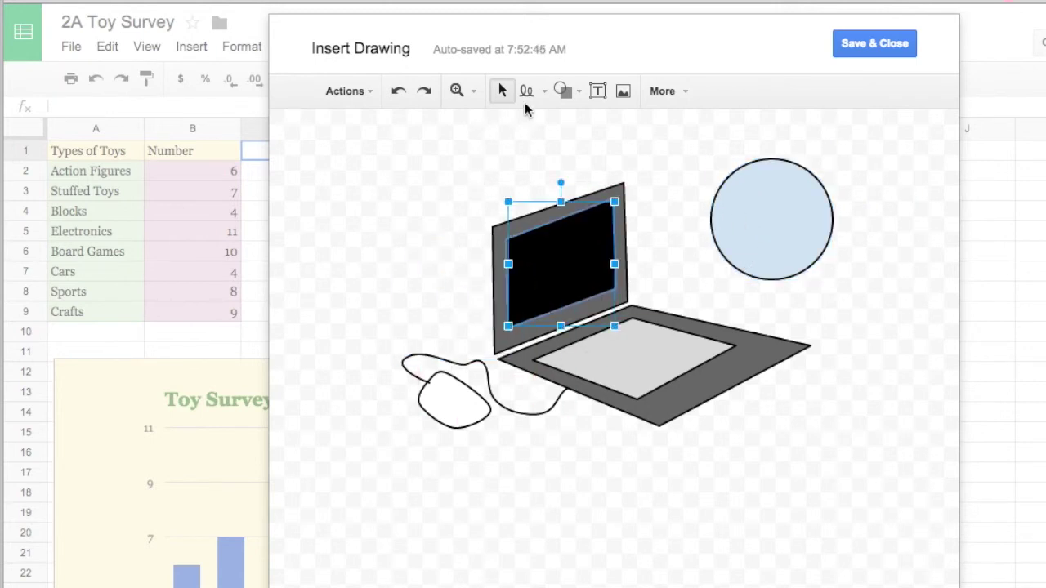
# Step: Draw a trial straight line inside the circle, then undo it
pyautogui.click(547, 93)
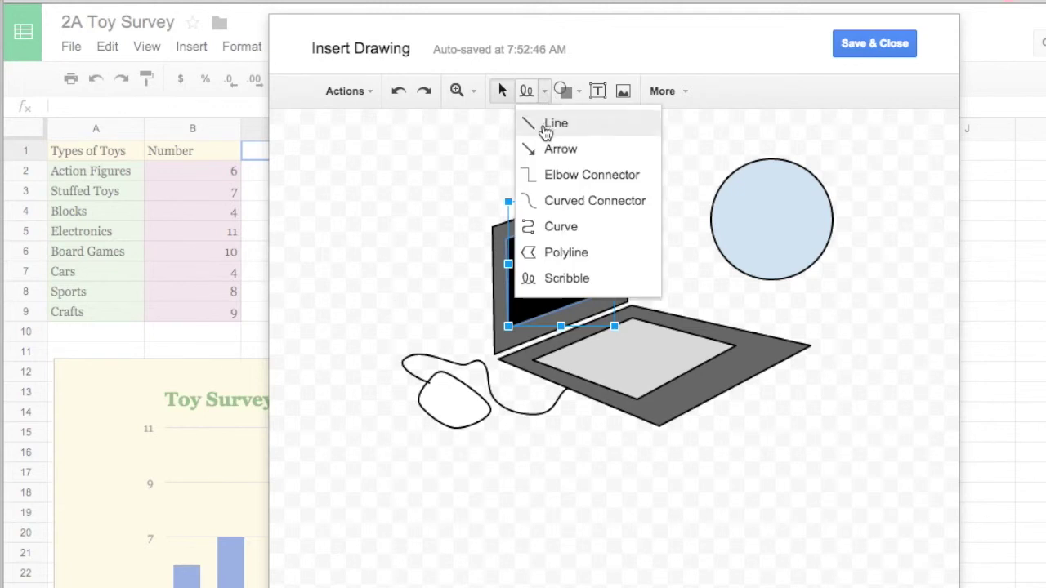
pyautogui.click(544, 125)
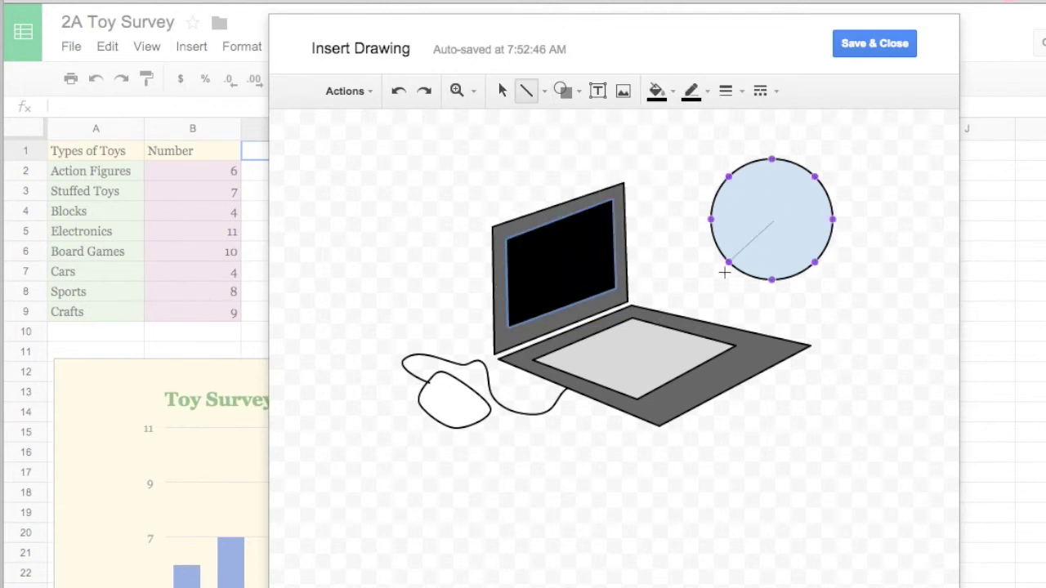
pyautogui.moveTo(771, 219)
pyautogui.mouseDown()
pyautogui.moveTo(719, 219)
pyautogui.moveTo(805, 242)
pyautogui.mouseUp()
pyautogui.hotkey('ctrl', 'z')
# Step: Select and delete the laptop, mouse and circle, then restore them with undo
pyautogui.click(501, 93)
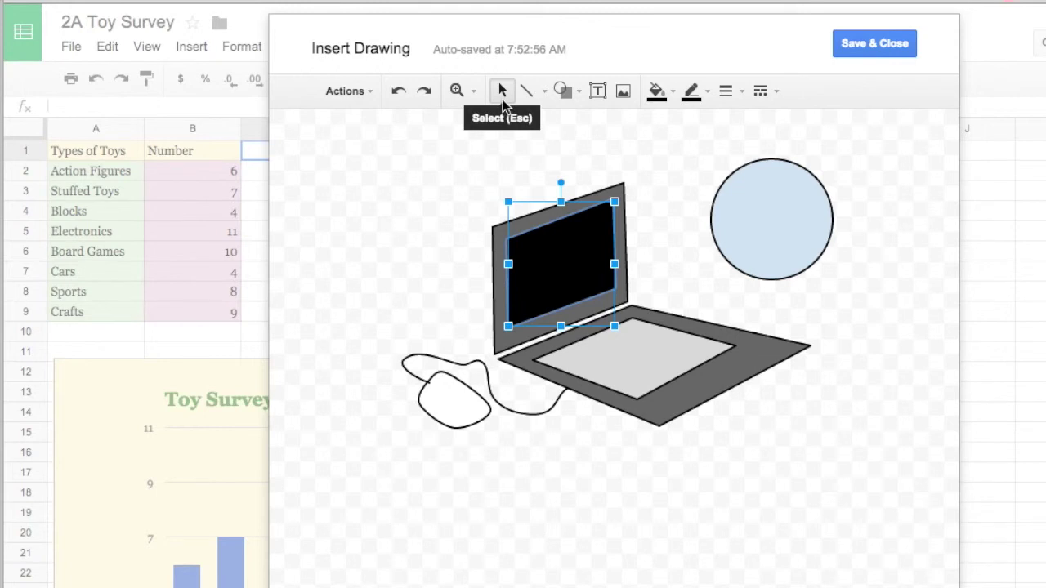
pyautogui.click(343, 145)
pyautogui.moveTo(343, 145)
pyautogui.mouseDown()
pyautogui.moveTo(882, 418)
pyautogui.moveTo(878, 463)
pyautogui.mouseUp()
pyautogui.press('Delete')
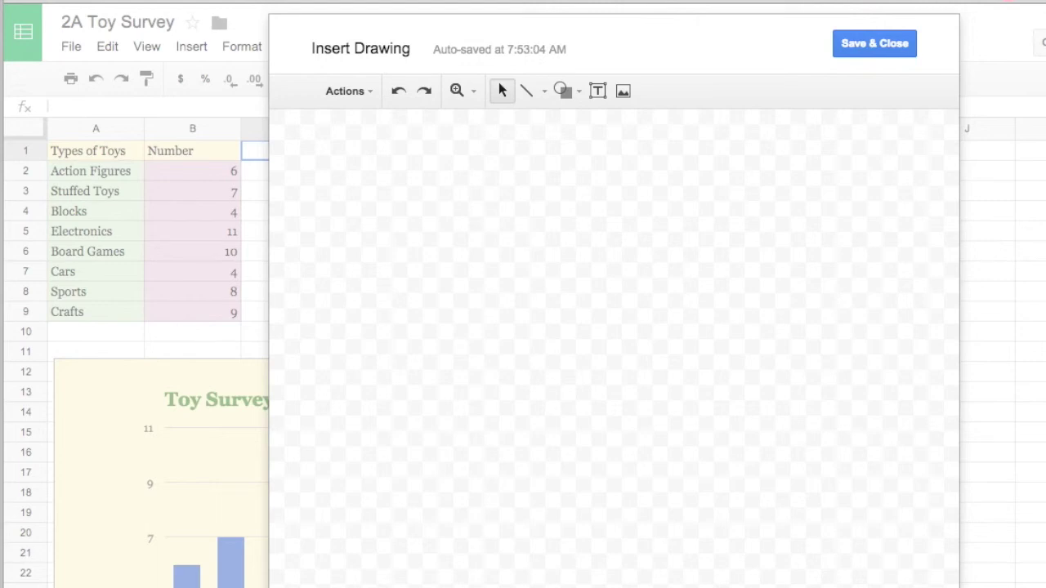
pyautogui.hotkey('ctrl', 'z')
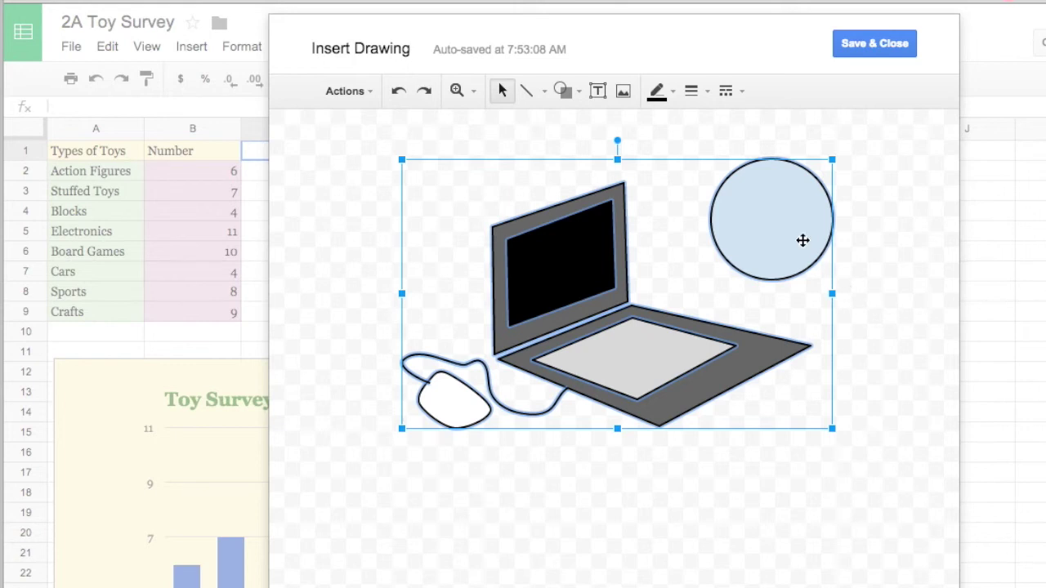
# Step: Insert the laptop, mouse and circle drawing and move it right of the toy data, over columns E–I
pyautogui.click(850, 48)
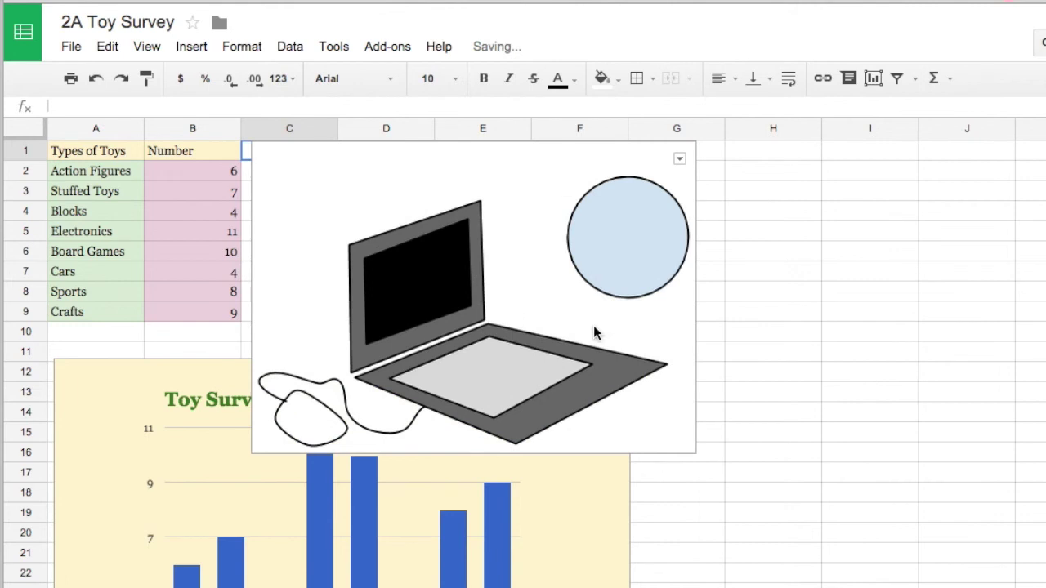
pyautogui.moveTo(465, 156)
pyautogui.mouseDown()
pyautogui.moveTo(694, 206)
pyautogui.moveTo(738, 201)
pyautogui.mouseUp()
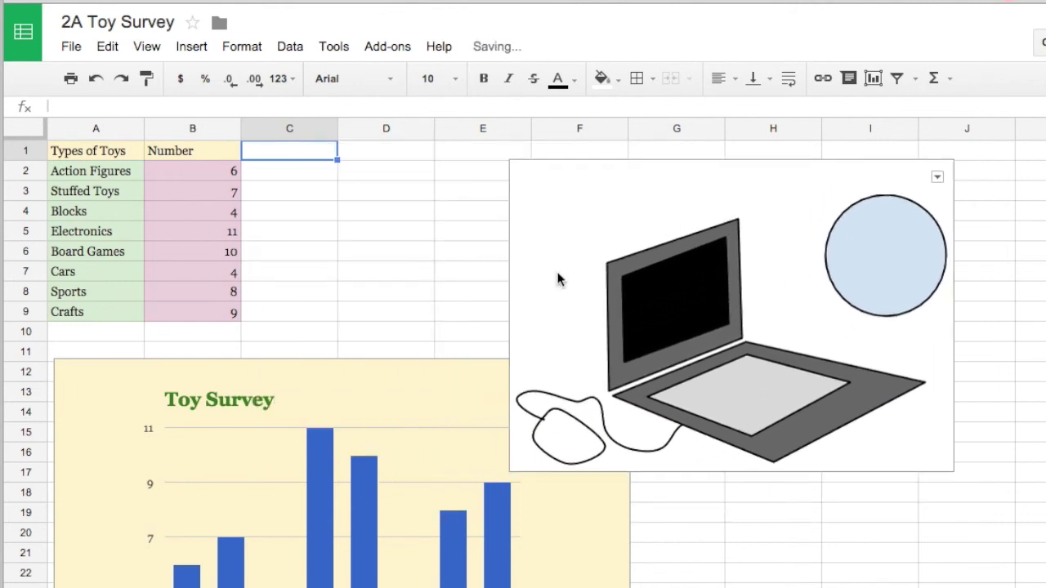
pyautogui.click(462, 292)
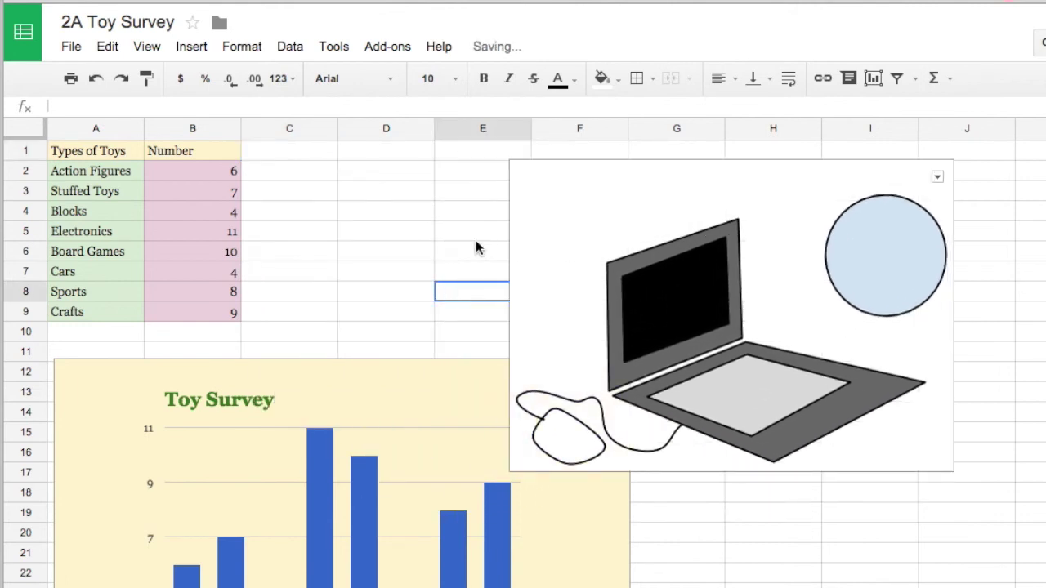
pyautogui.click(938, 178)
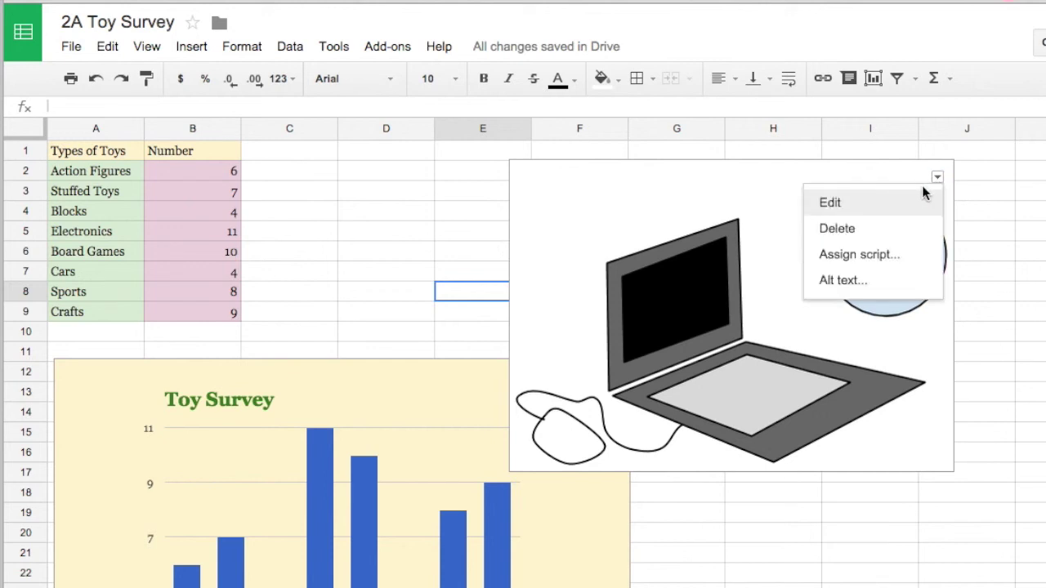
pyautogui.moveTo(954, 472)
pyautogui.mouseDown()
pyautogui.moveTo(927, 411)
pyautogui.moveTo(823, 381)
pyautogui.moveTo(951, 468)
pyautogui.mouseUp()
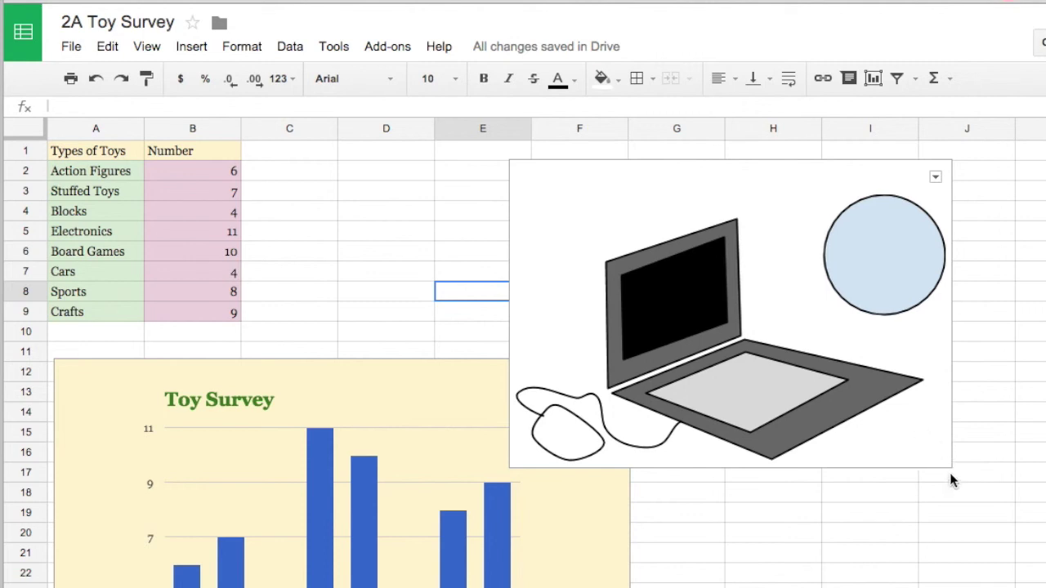
# Step: Shrink the laptop drawing and place it over columns C–E beside the toy table, above the chart
pyautogui.moveTo(953, 464)
pyautogui.mouseDown()
pyautogui.moveTo(834, 374)
pyautogui.moveTo(768, 350)
pyautogui.moveTo(821, 368)
pyautogui.mouseUp()
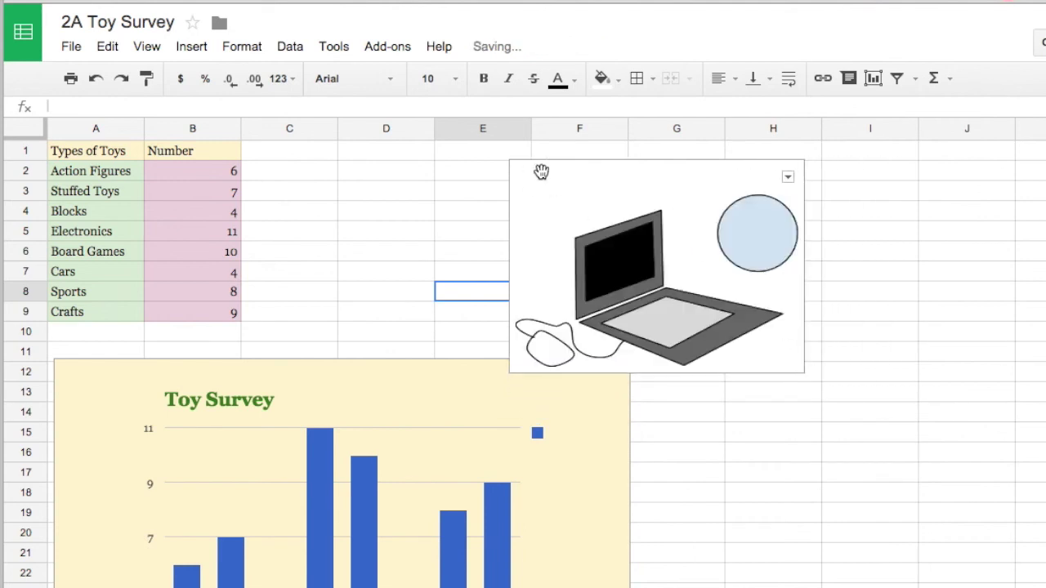
pyautogui.moveTo(542, 171); pyautogui.dragTo(280, 152)
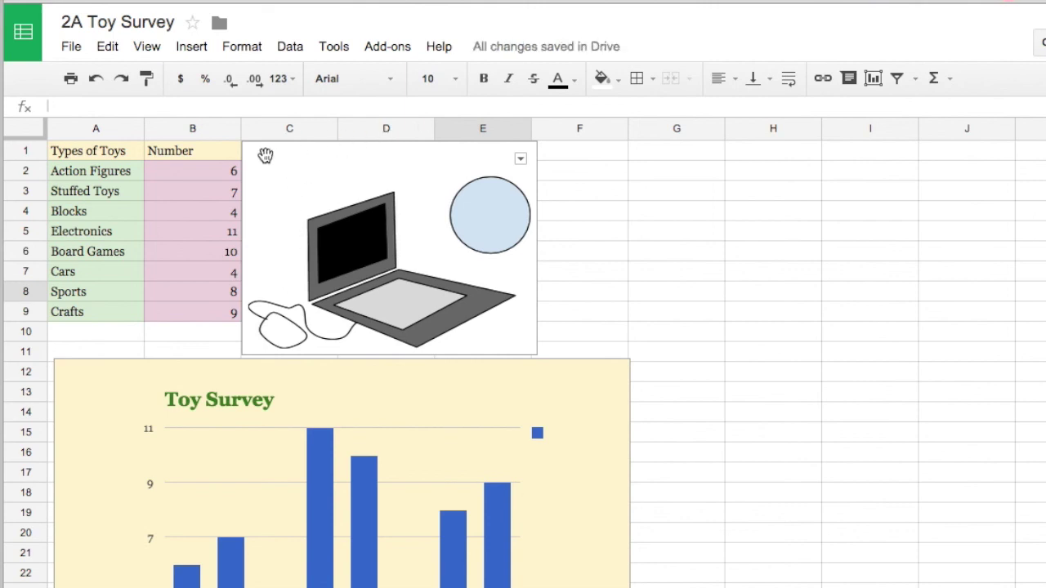
pyautogui.moveTo(403, 155)
pyautogui.mouseDown()
pyautogui.moveTo(491, 178)
pyautogui.moveTo(406, 154)
pyautogui.mouseUp()
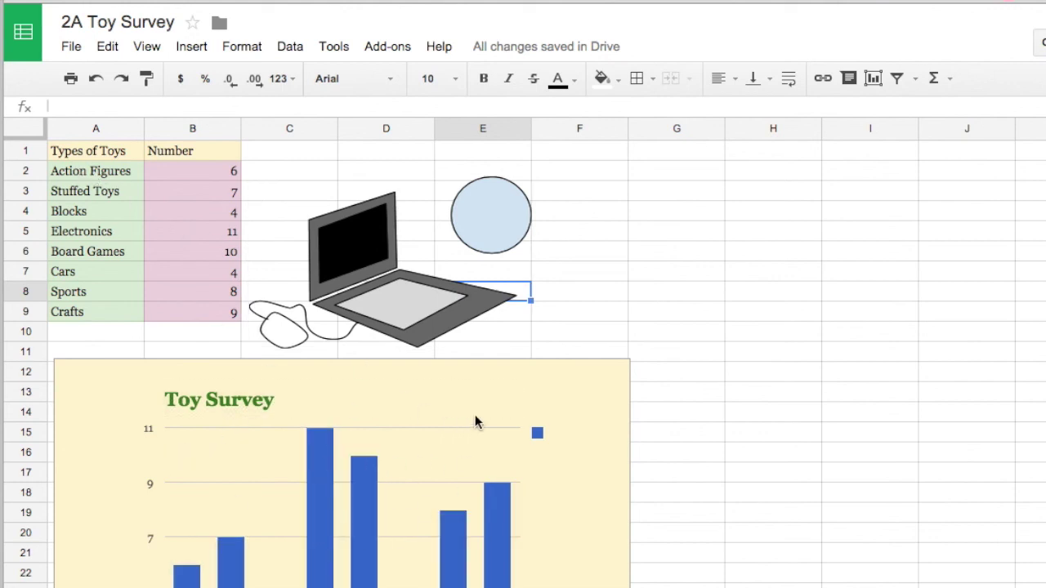
pyautogui.click(378, 233)
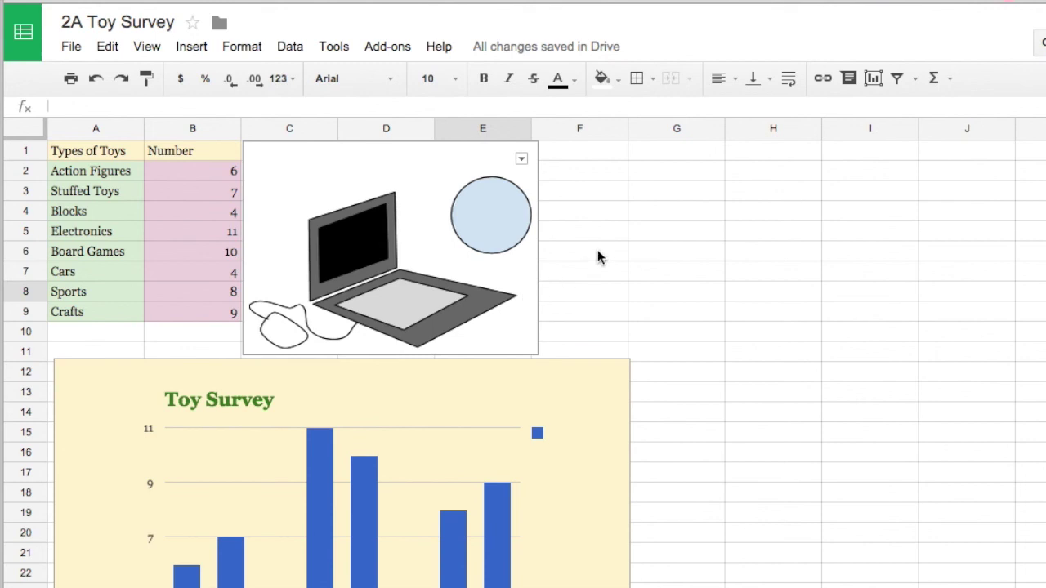